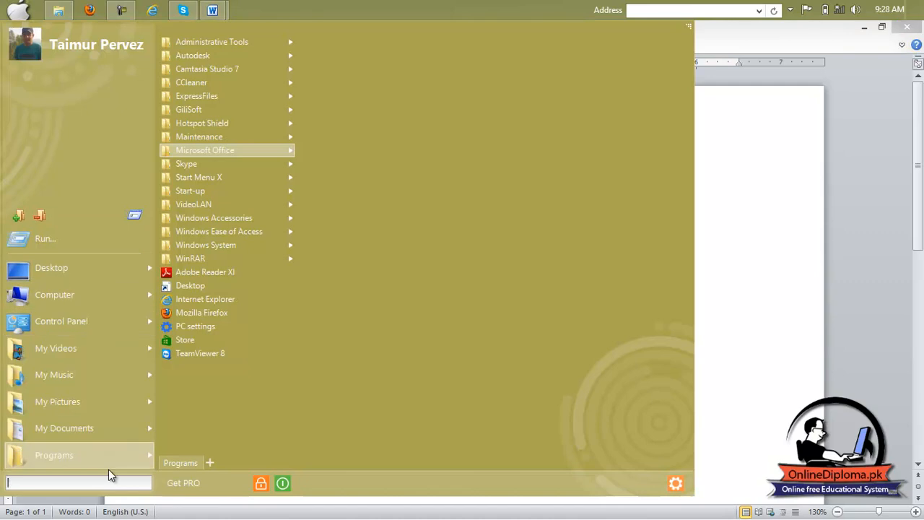
Launch Microsoft Office Word 2007 from the installed Microsoft Office programs
mouse_move(257, 153)
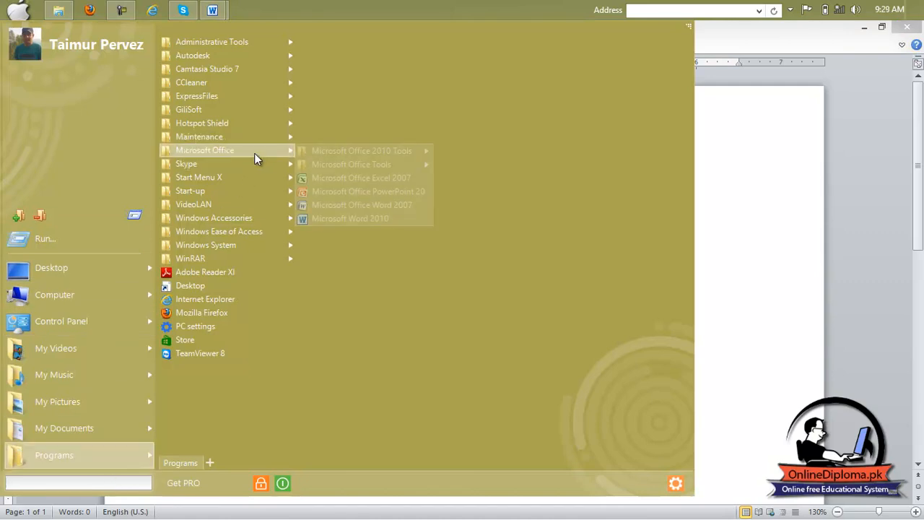
click(375, 208)
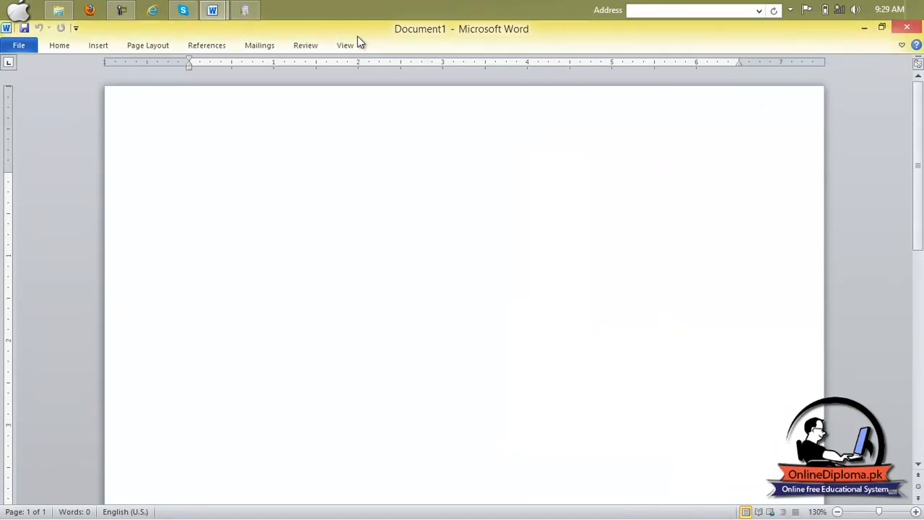
Restore the minimized ribbon in the Word 2010 window of Document1
right_click(390, 46)
click(367, 46)
right_click(368, 46)
right_click(346, 46)
click(376, 102)
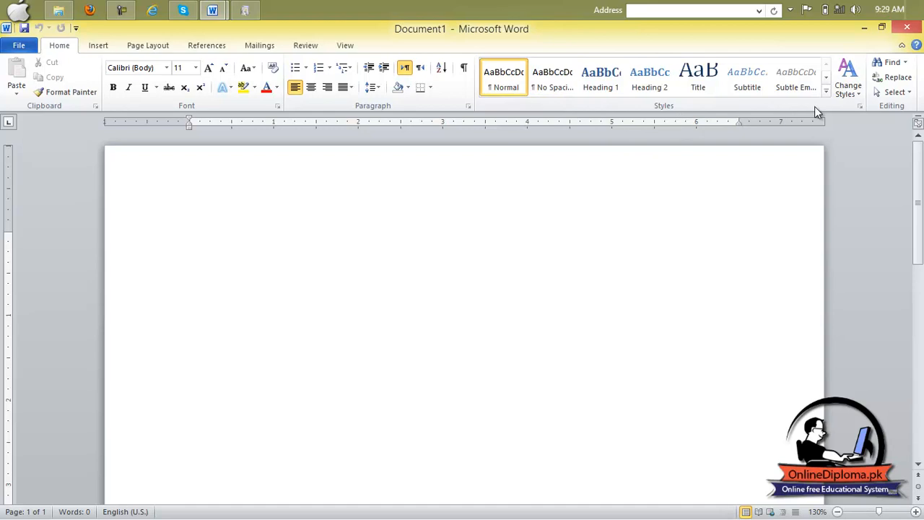
Examine the Change Styles and Select options offered in Word 2010
click(858, 96)
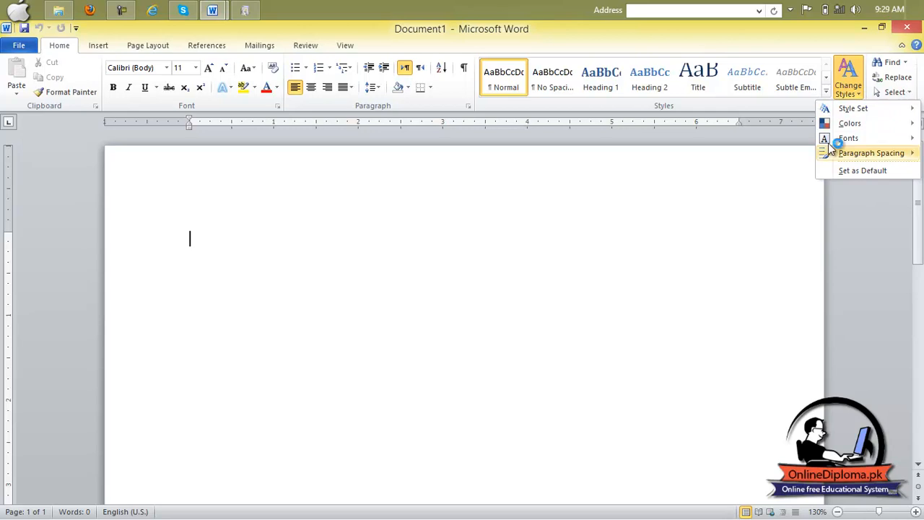
click(760, 190)
click(894, 92)
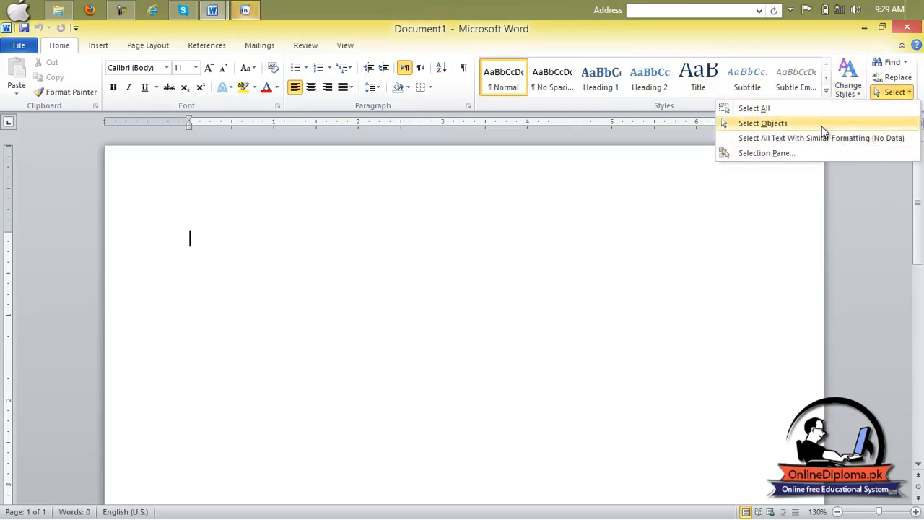
click(261, 122)
Switch to Document2 in Word 2007 and compare its Change Styles options with those of Document1 in Word 2010
click(257, 15)
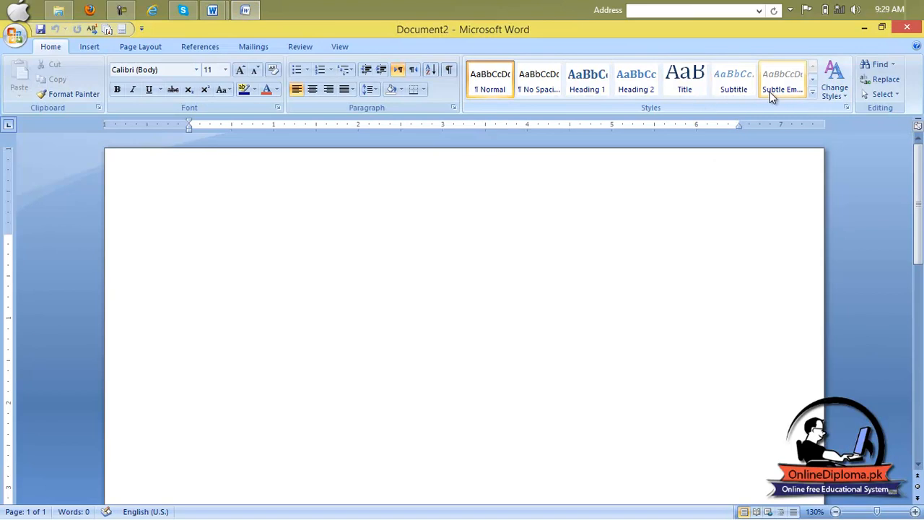
click(836, 93)
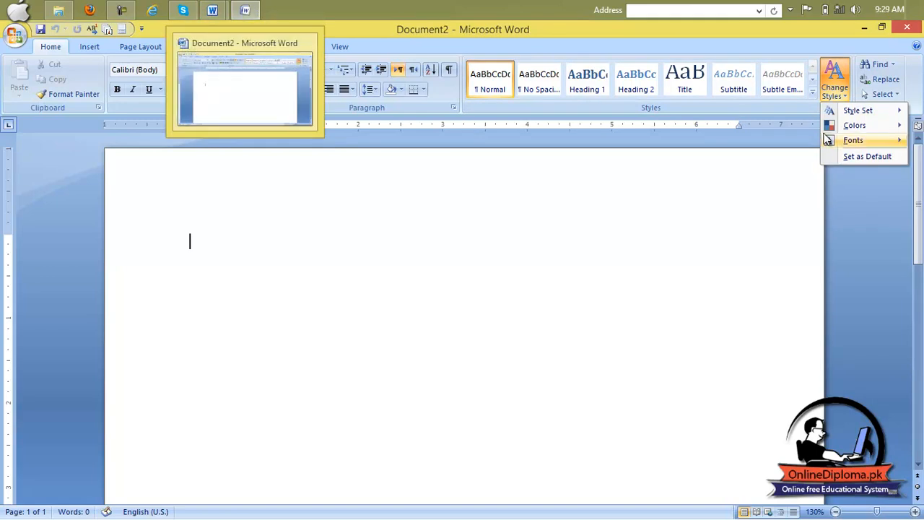
mouse_move(847, 120)
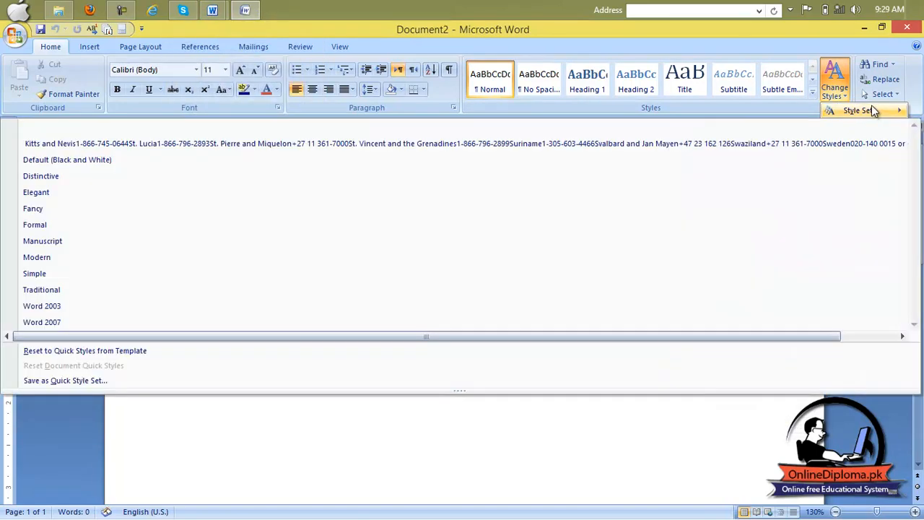
click(624, 410)
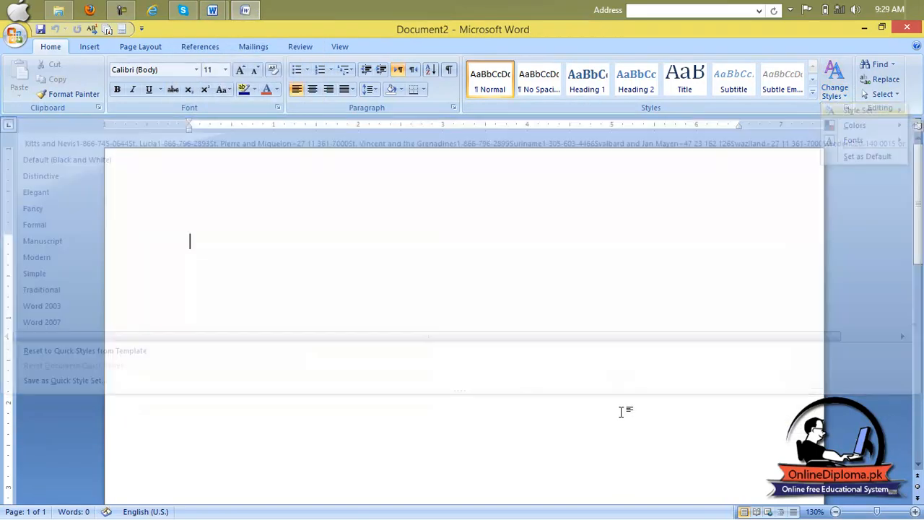
click(838, 92)
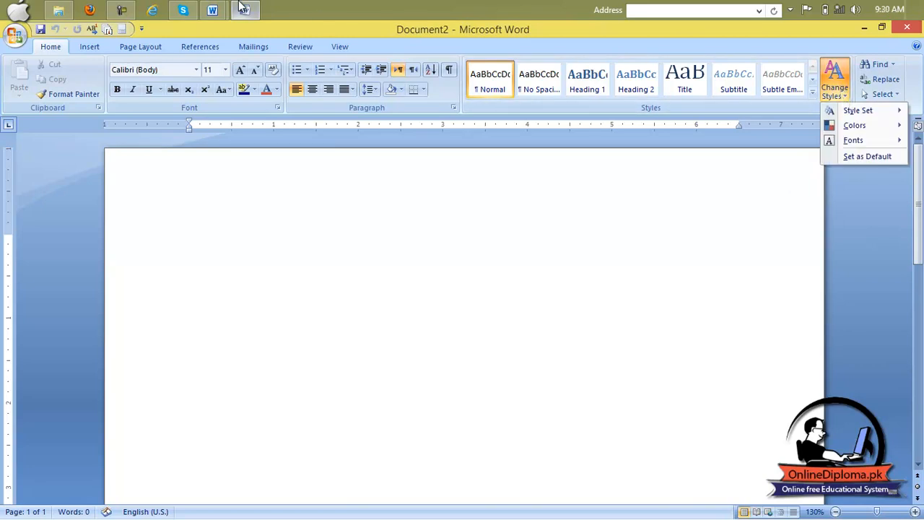
mouse_move(213, 20)
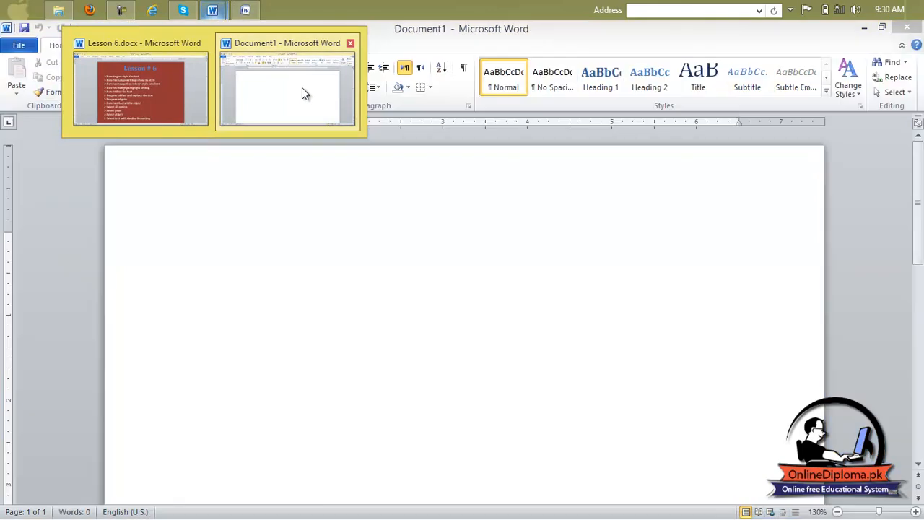
click(302, 89)
click(848, 78)
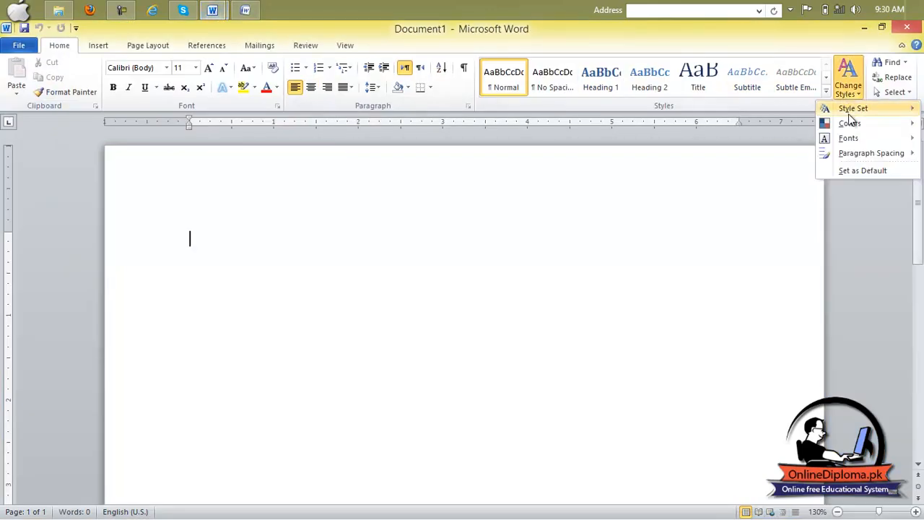
mouse_move(853, 113)
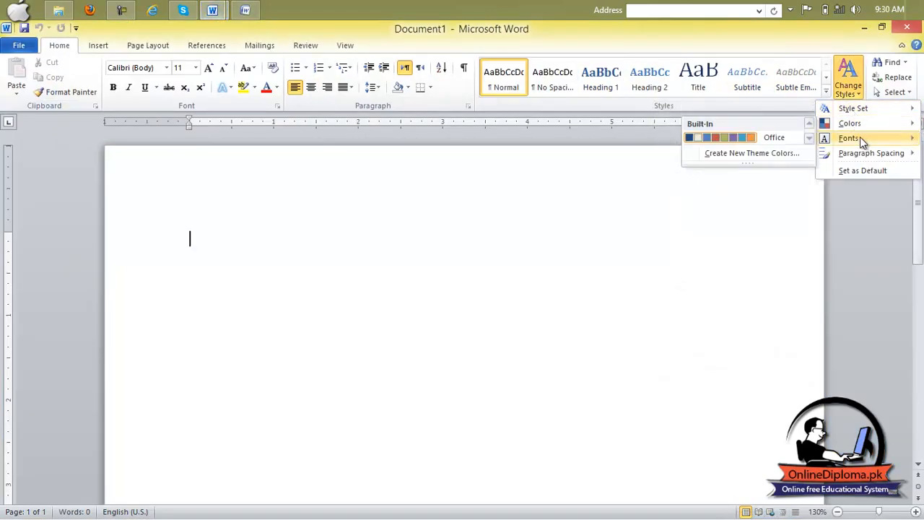
mouse_move(866, 159)
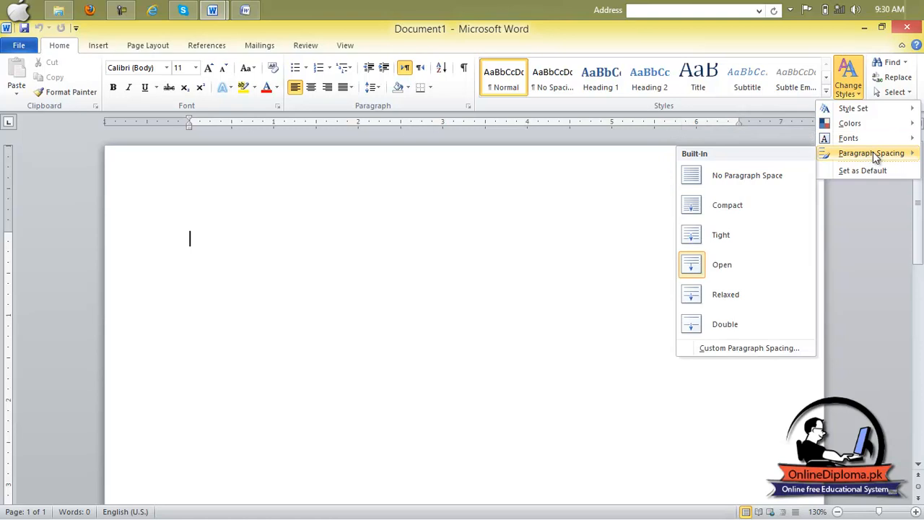
click(598, 206)
Compare the Select options in Word 2010 with those in Word 2007, ending in Document2
click(893, 92)
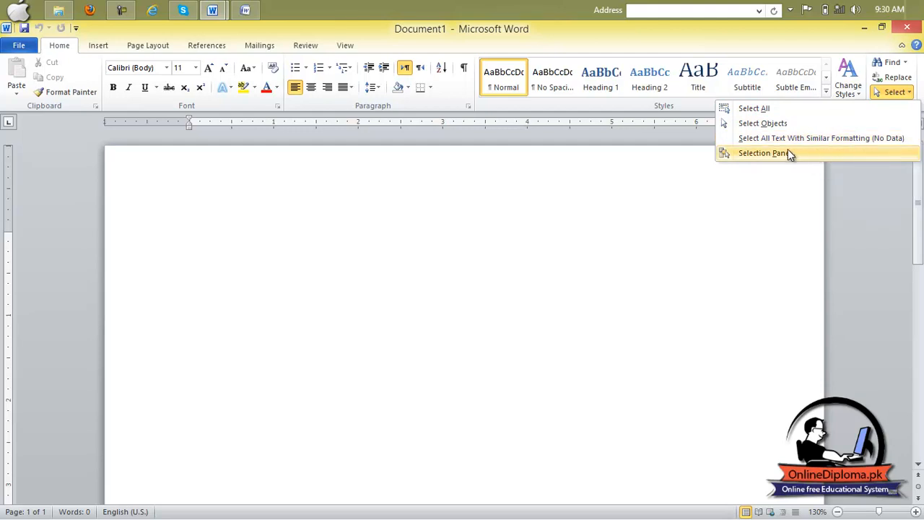
mouse_move(249, 10)
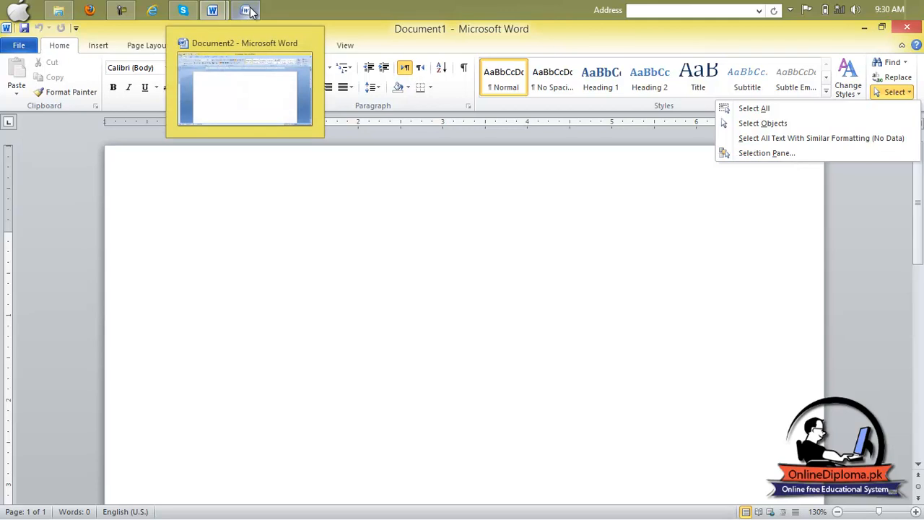
click(261, 81)
click(863, 95)
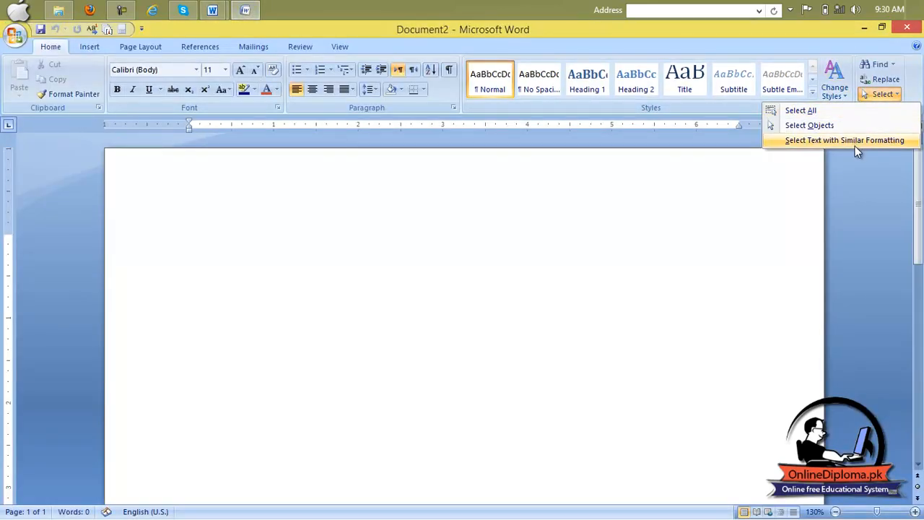
click(617, 222)
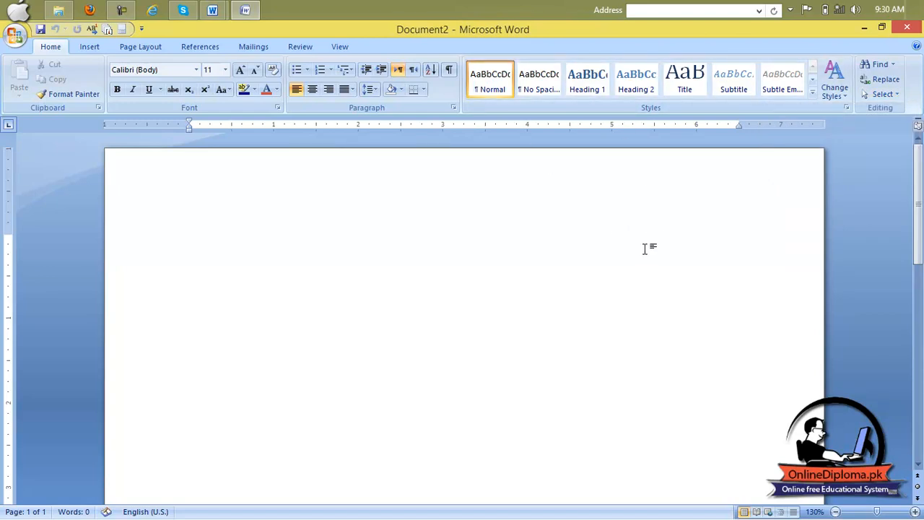
Write the sentence "Ms office is the application software" in the blank document
text(Ms office is the appl)
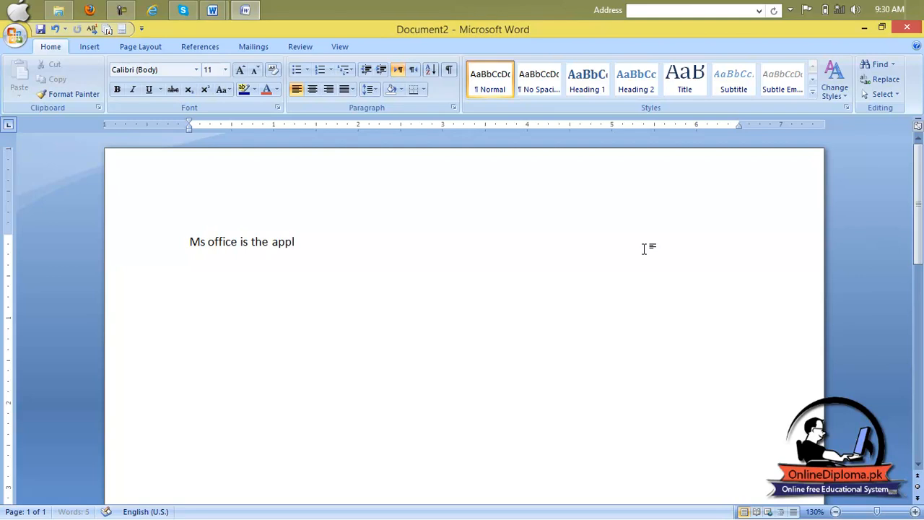
text(ion)
key(BackSpace)
key(BackSpace)
text(tion software)
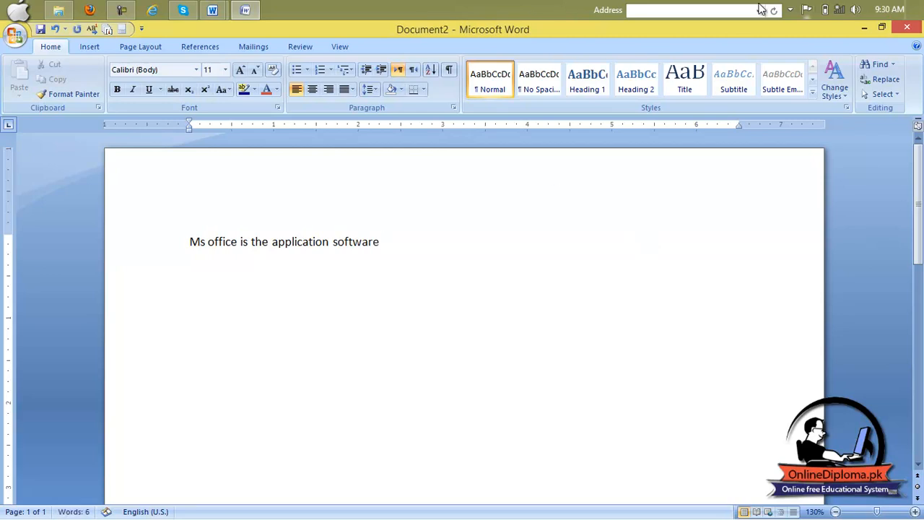
Copy the sentence and paste it five times after itself to build a running paragraph
drag(375, 241, 190, 242)
key(ctrl+c)
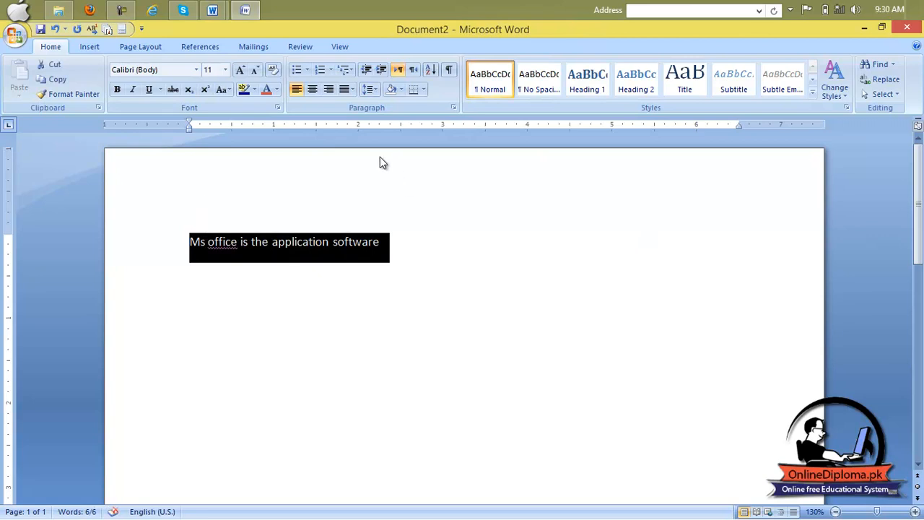
click(399, 242)
key(ctrl+v)
key(Return)
key(ctrl+v)
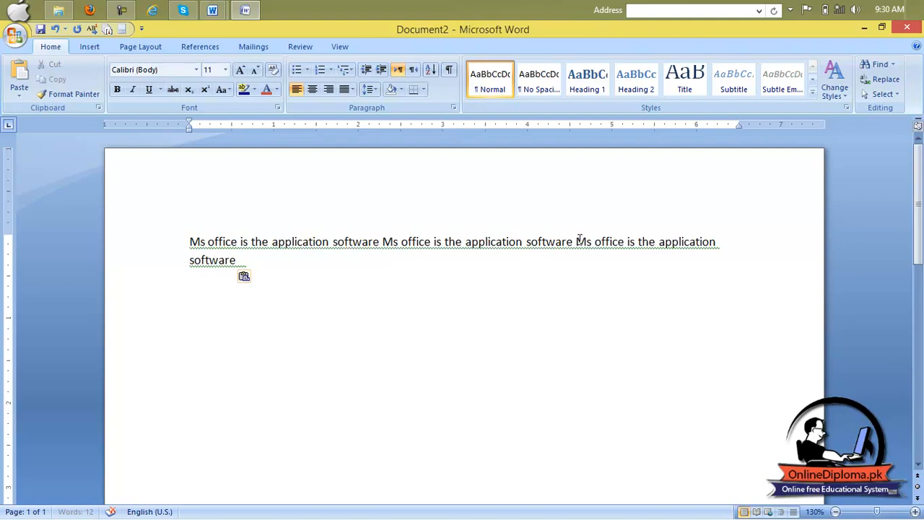
key(ctrl+v)
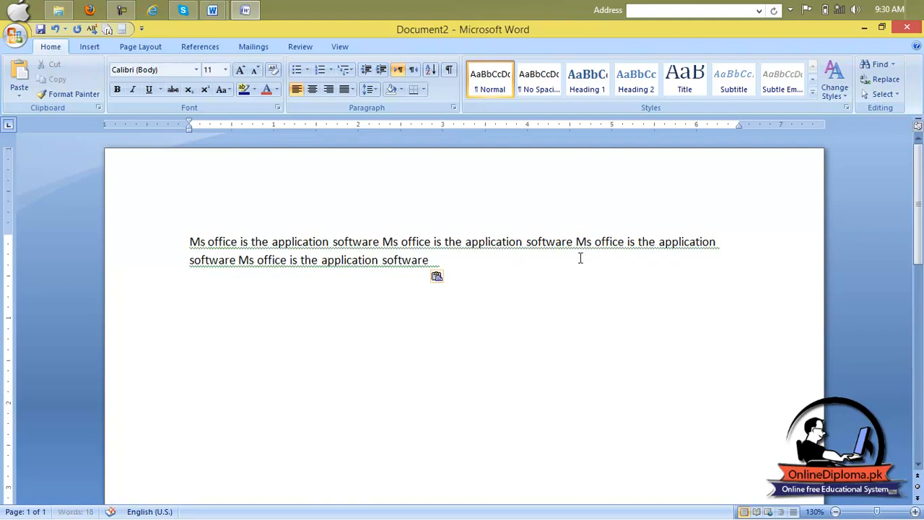
key(ctrl+v)
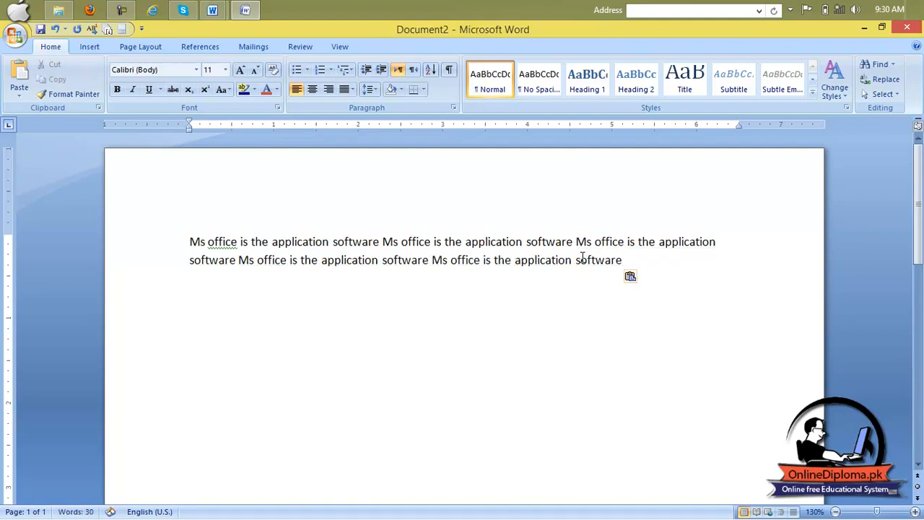
click(631, 262)
key(ctrl+v)
Copy the whole paragraph and paste it five times at its end to lengthen the sample text
drag(309, 283, 189, 241)
key(ctrl+c)
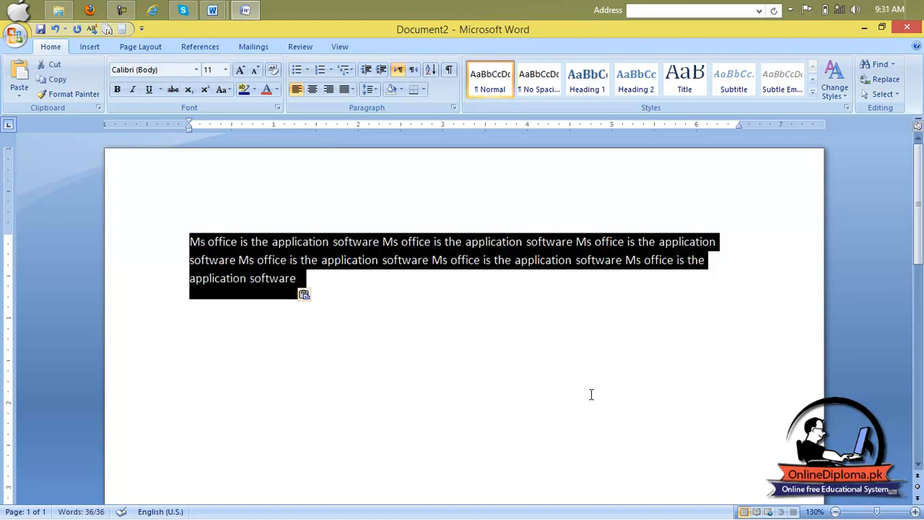
click(377, 289)
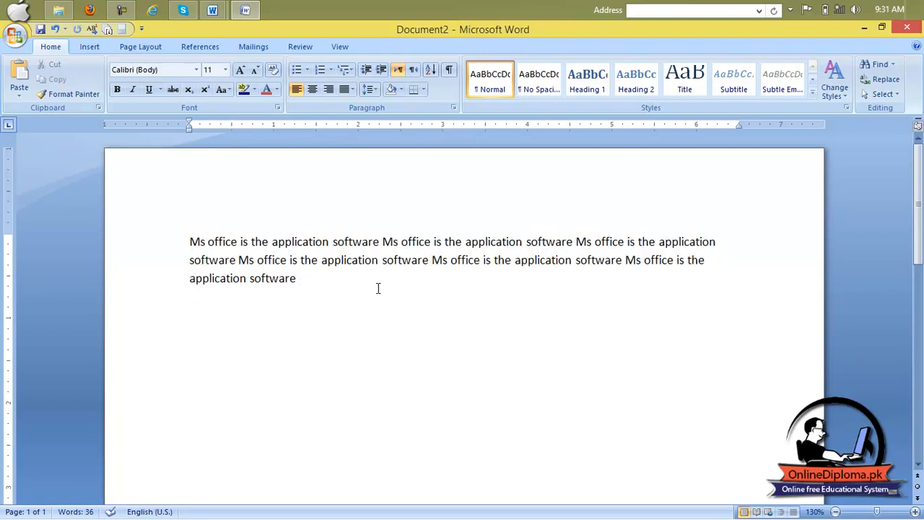
key(ctrl+v)
click(392, 316)
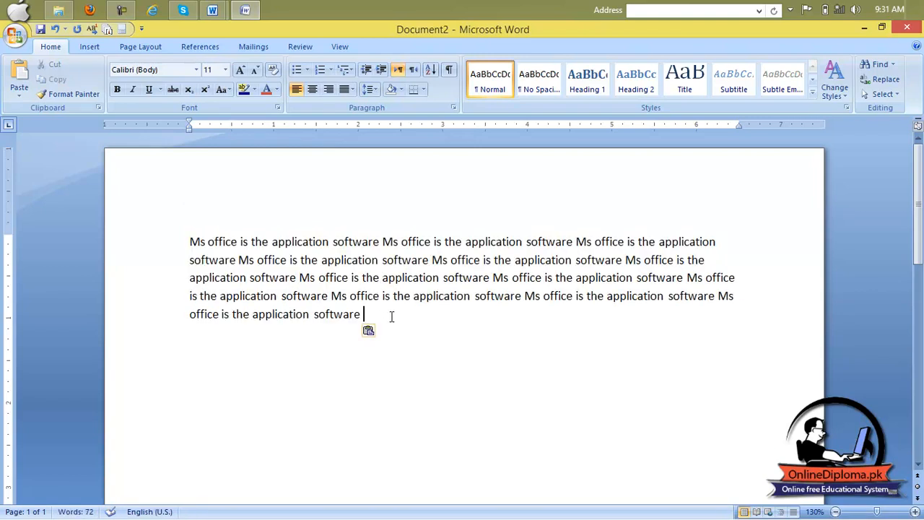
key(ctrl+v)
key(ctrl+v)
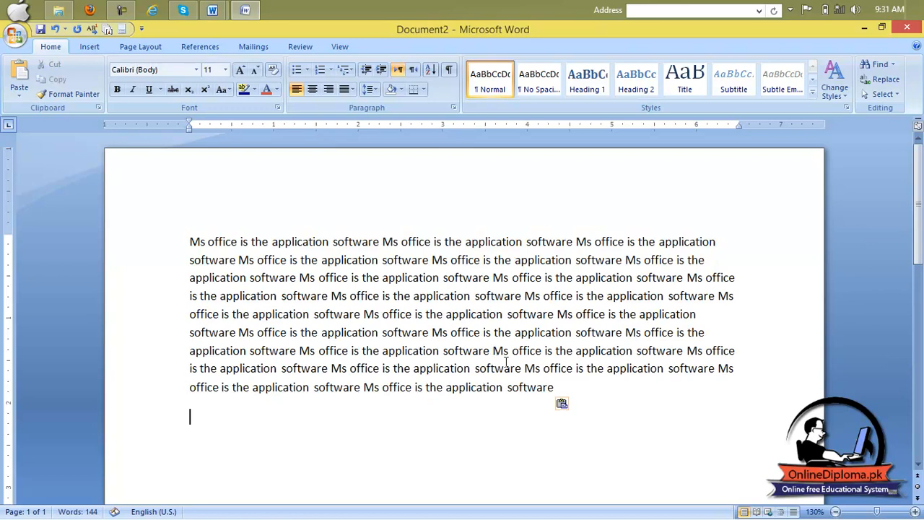
key(ctrl+v)
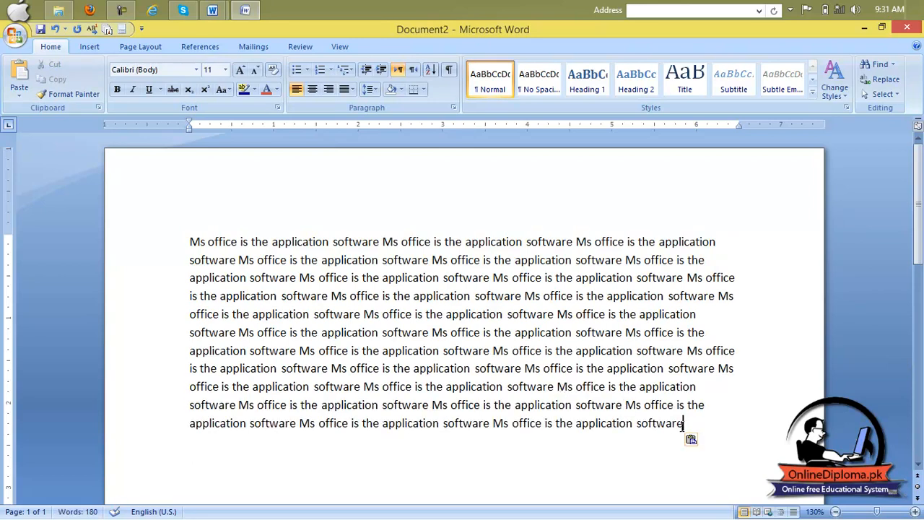
key(ctrl+v)
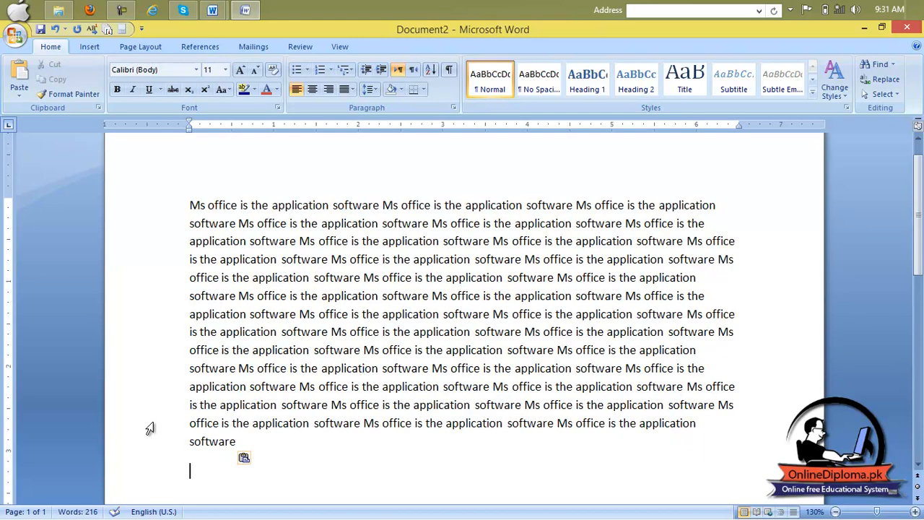
Select the entire paragraph and apply the Subtle Reference quick style to it
drag(238, 442, 158, 200)
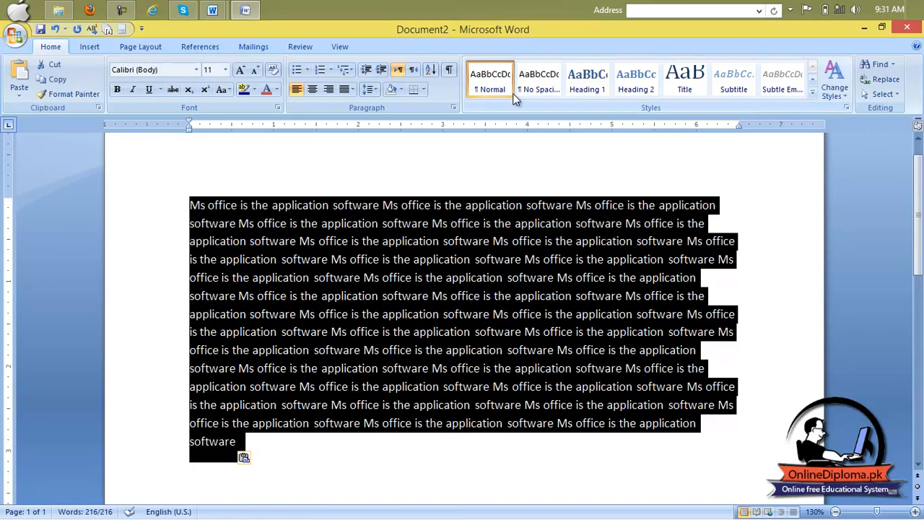
click(811, 91)
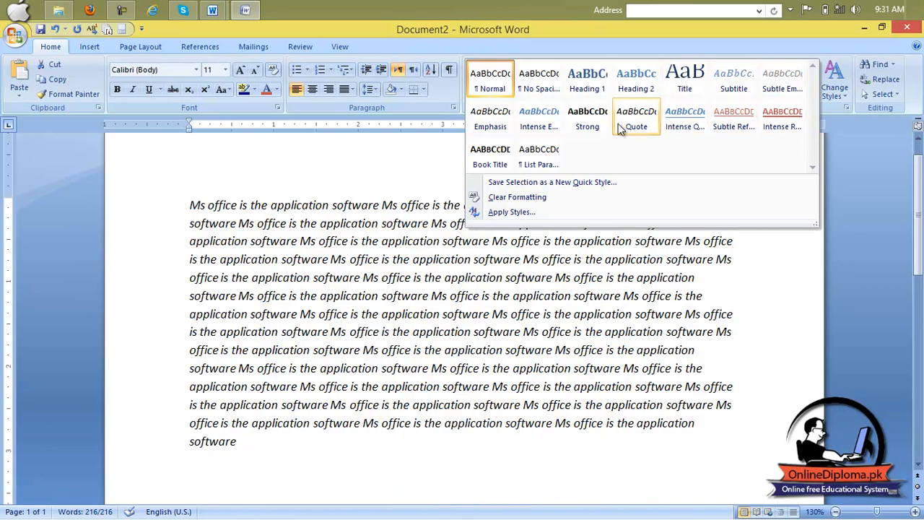
click(723, 127)
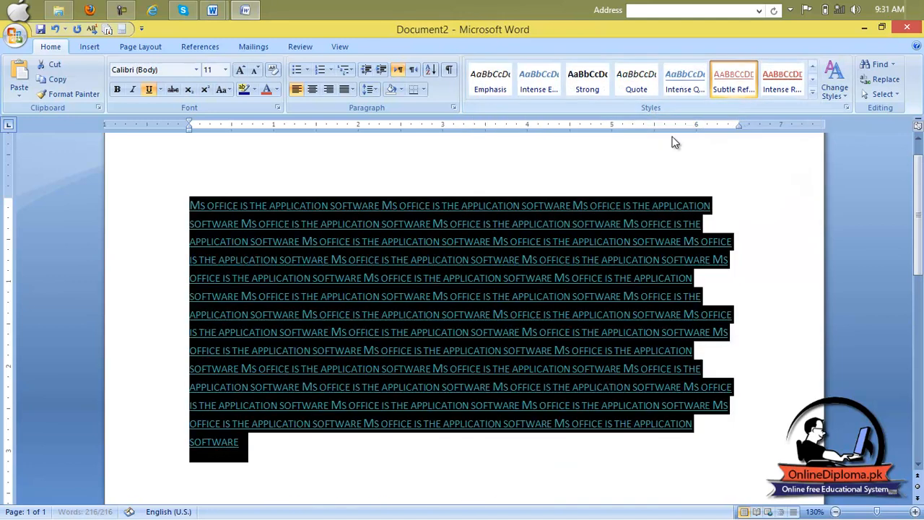
click(548, 349)
scroll(552, 339, down, 2)
scroll(556, 318, up, 2)
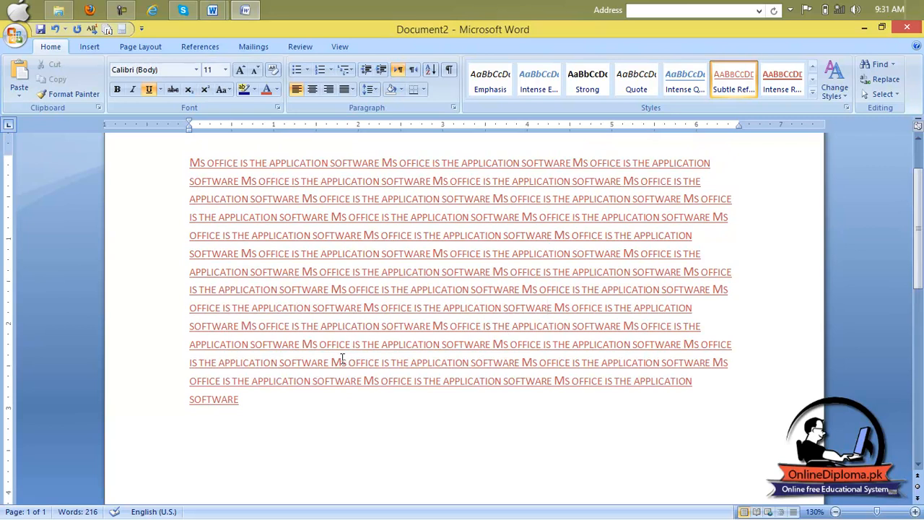
click(813, 95)
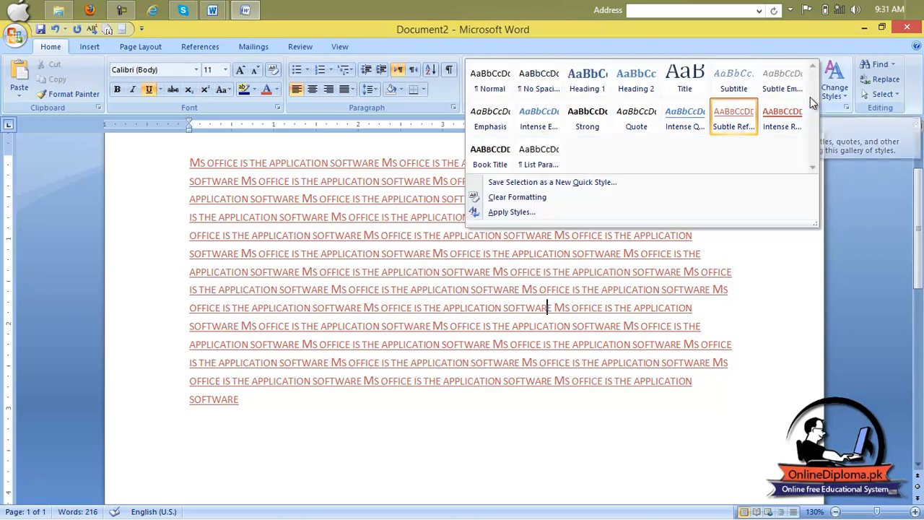
click(594, 184)
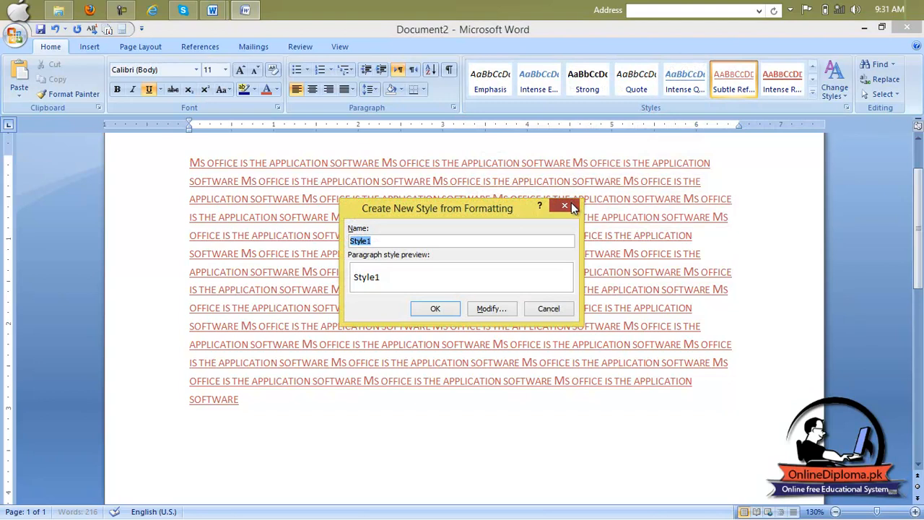
click(564, 207)
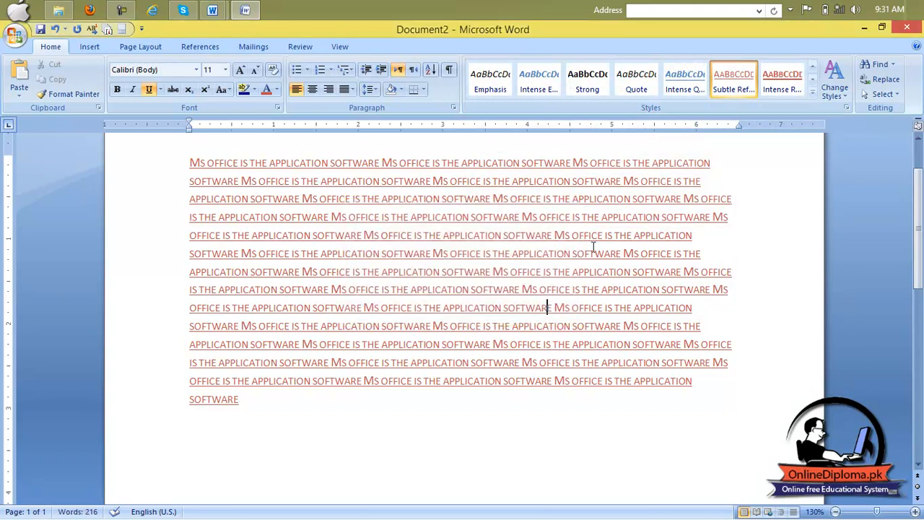
click(811, 95)
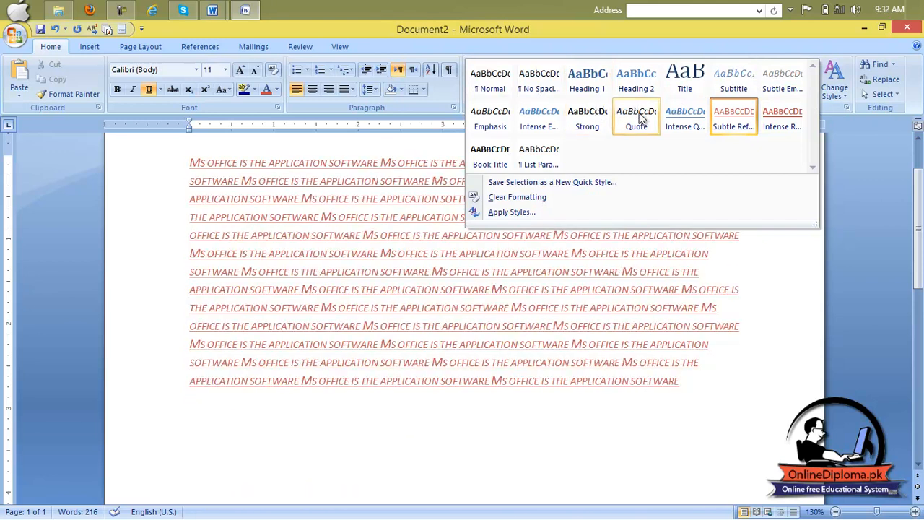
click(631, 403)
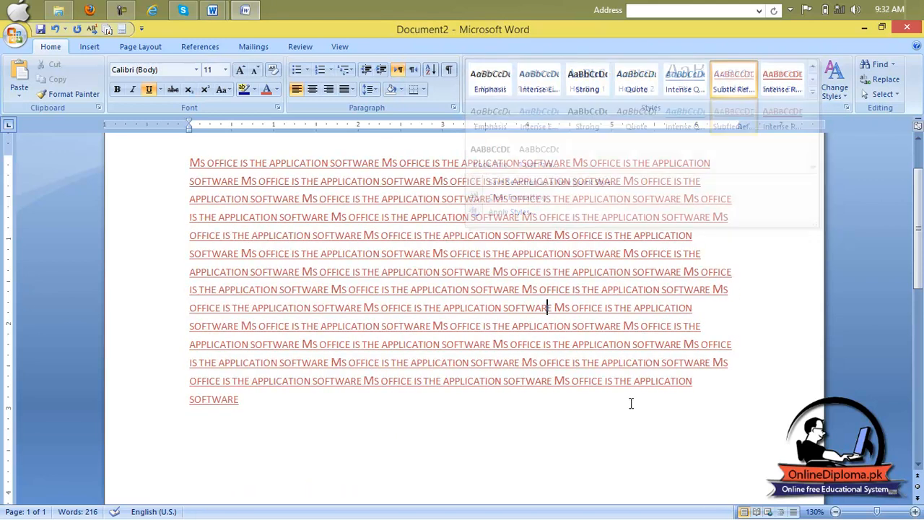
Clear all formatting from the entire paragraph, returning it to plain Normal text
click(812, 94)
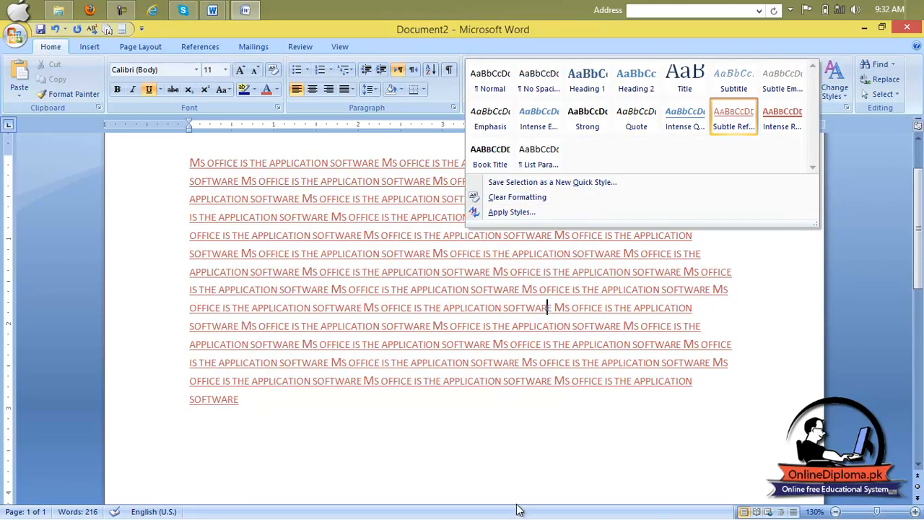
click(529, 199)
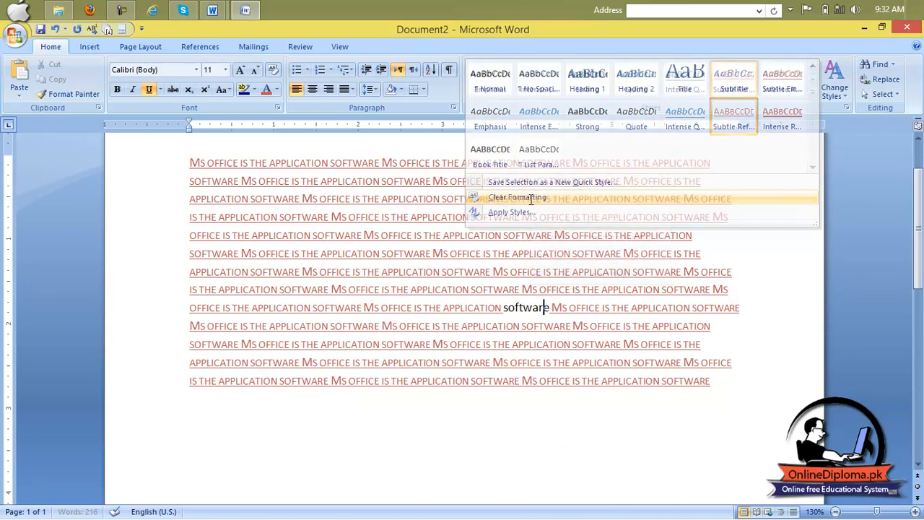
drag(734, 392, 192, 160)
click(811, 93)
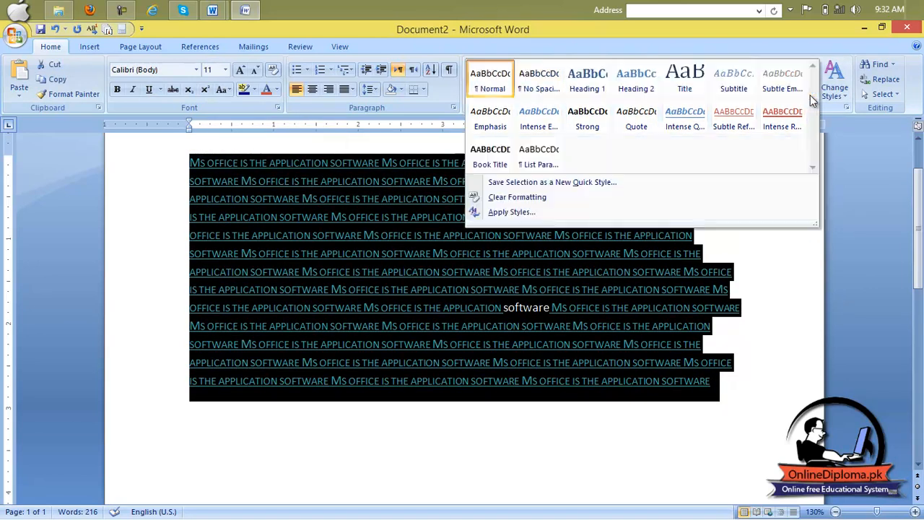
click(659, 199)
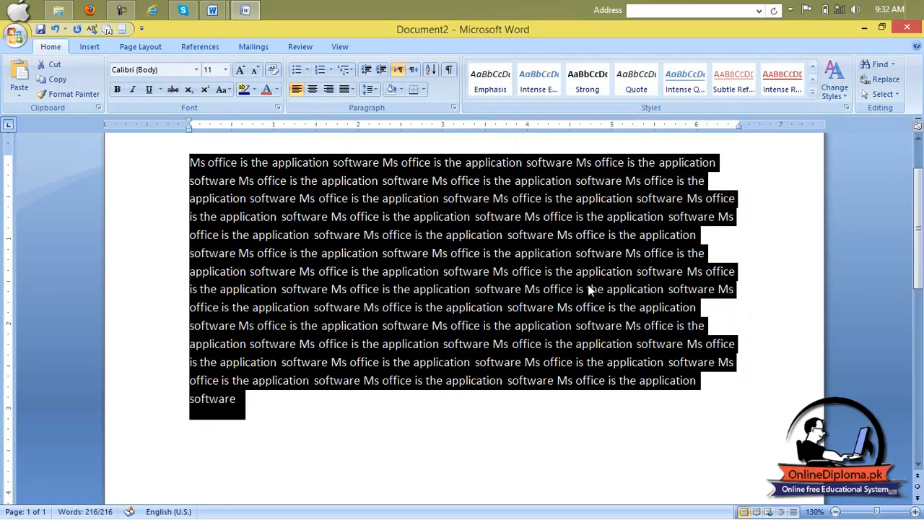
click(549, 394)
Set the whole paragraph's font color to a dark red theme shade and make the text bold and italic
drag(281, 404, 190, 180)
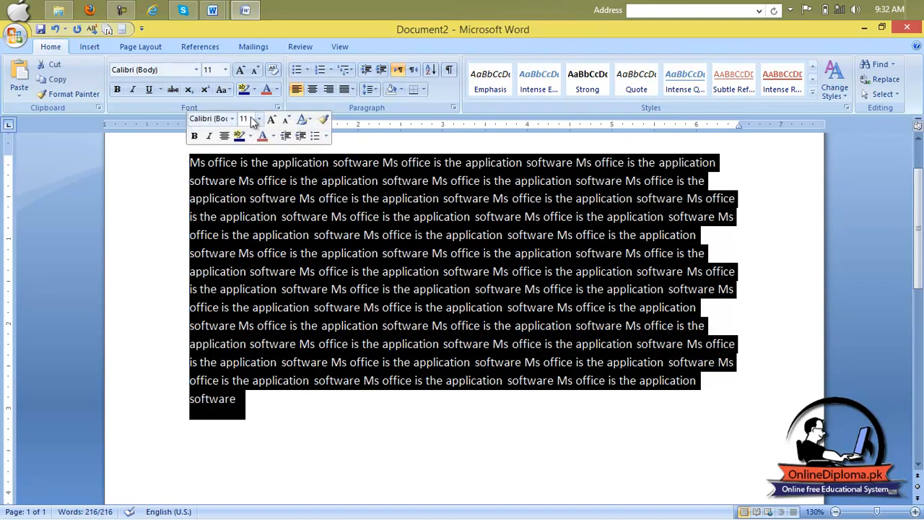
click(276, 90)
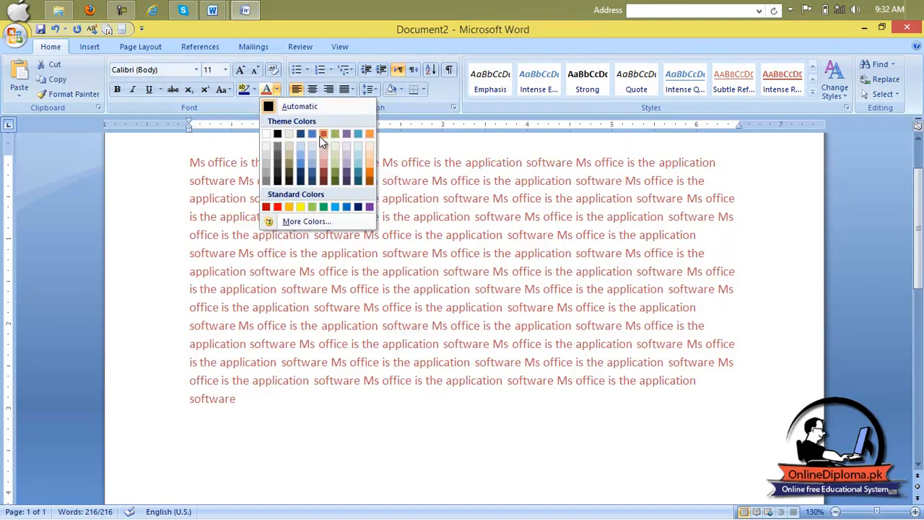
click(321, 173)
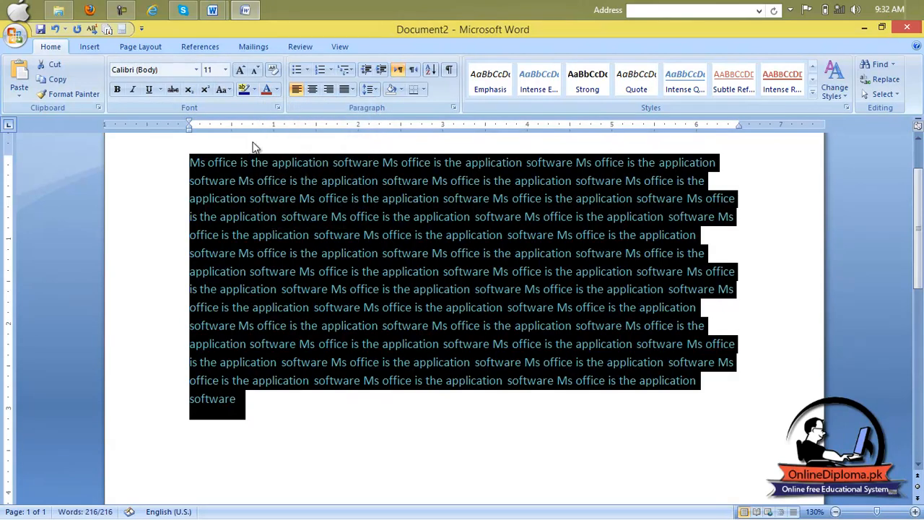
click(120, 89)
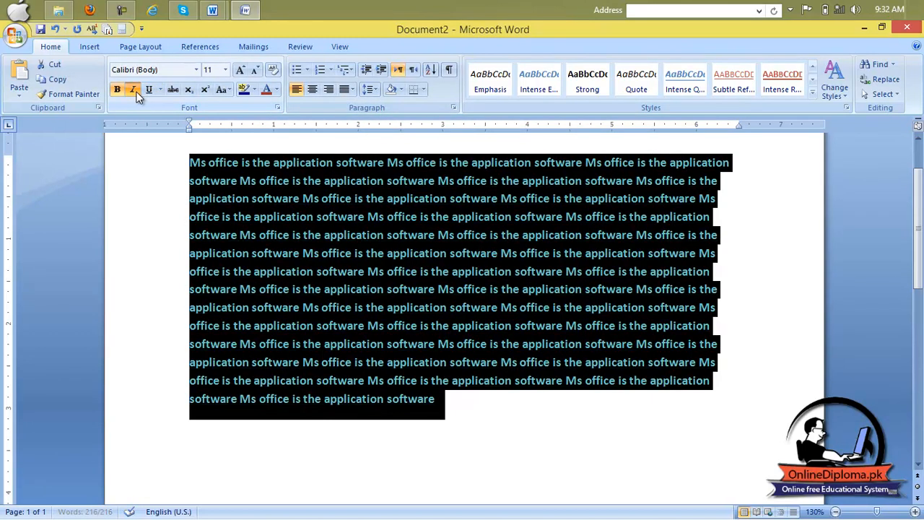
click(133, 89)
click(602, 489)
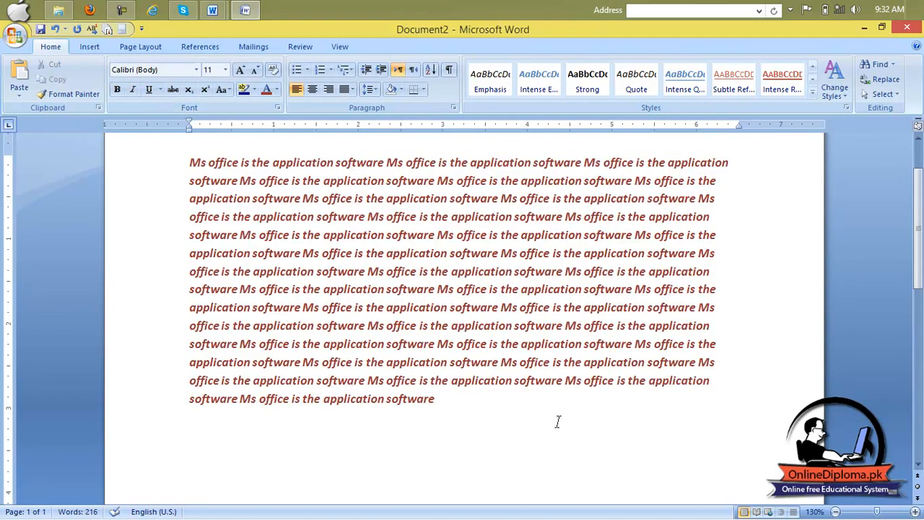
Save the formatting of the whole bold italic paragraph as a new quick style named "italic style"
drag(435, 419, 191, 161)
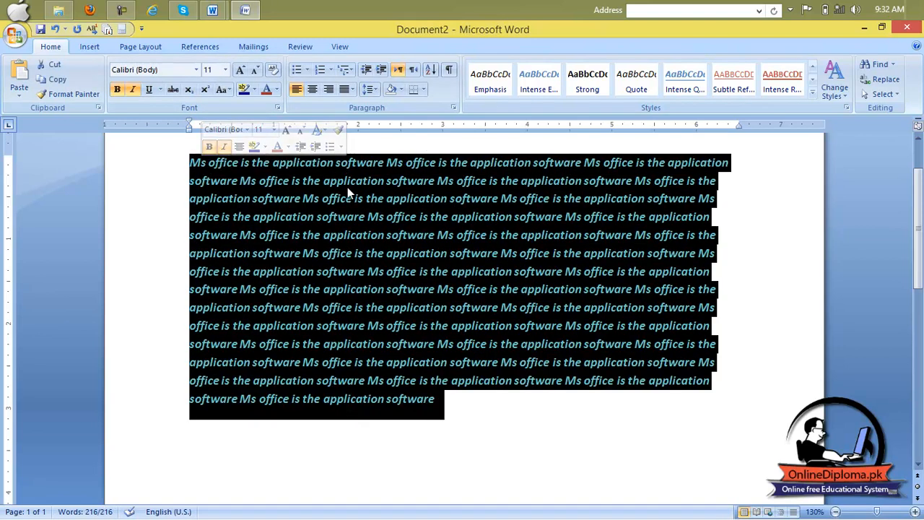
click(812, 94)
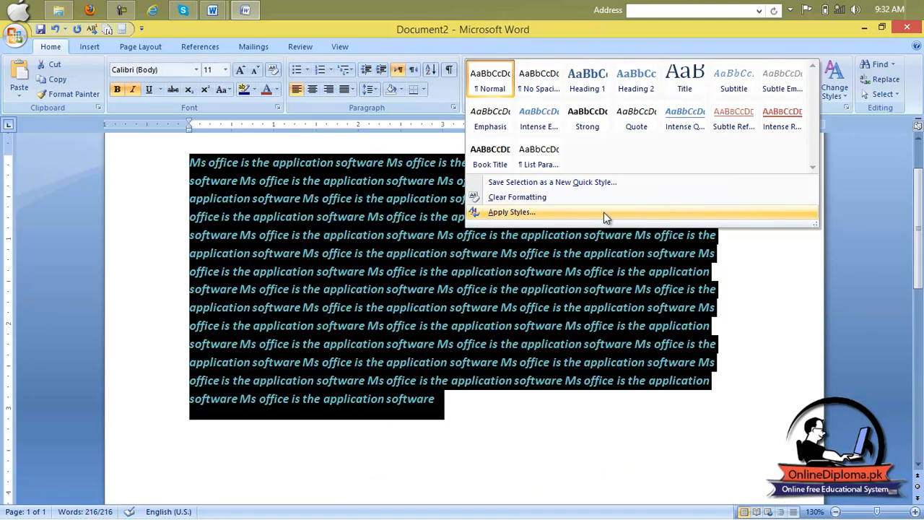
click(564, 183)
click(425, 240)
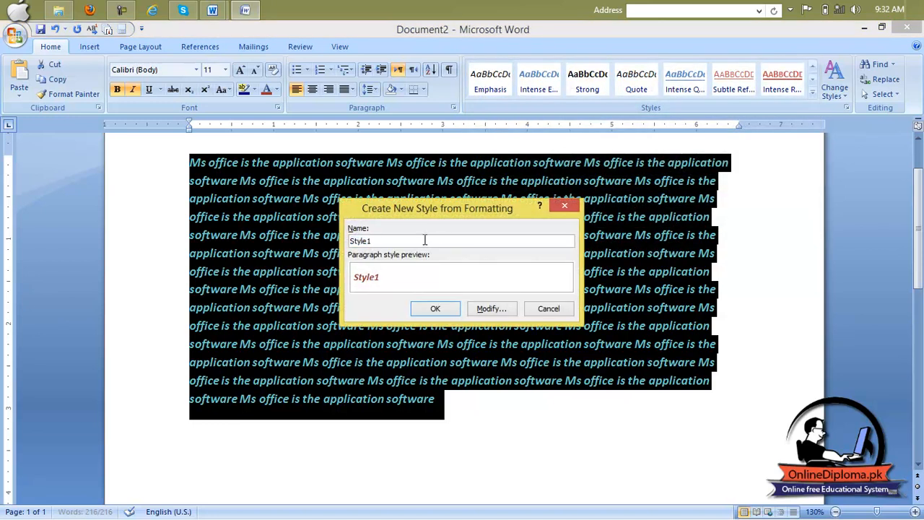
key(BackSpace)
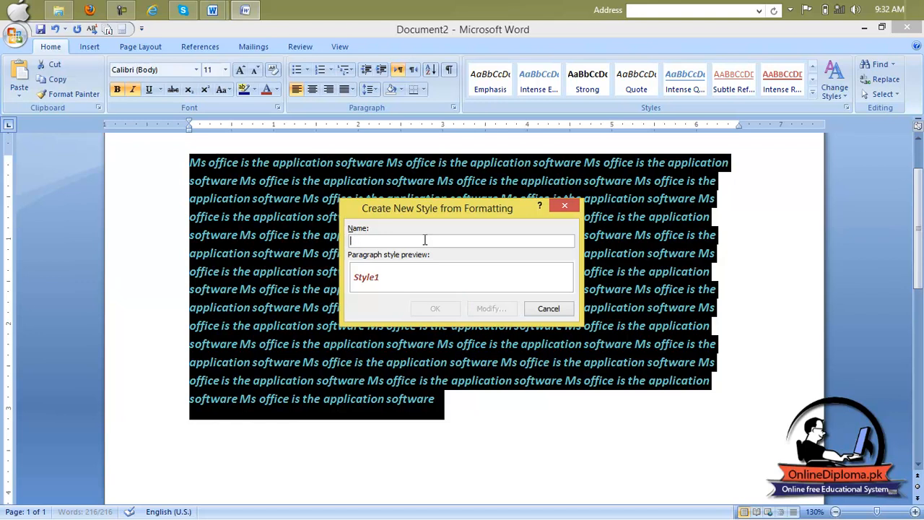
text(italic style)
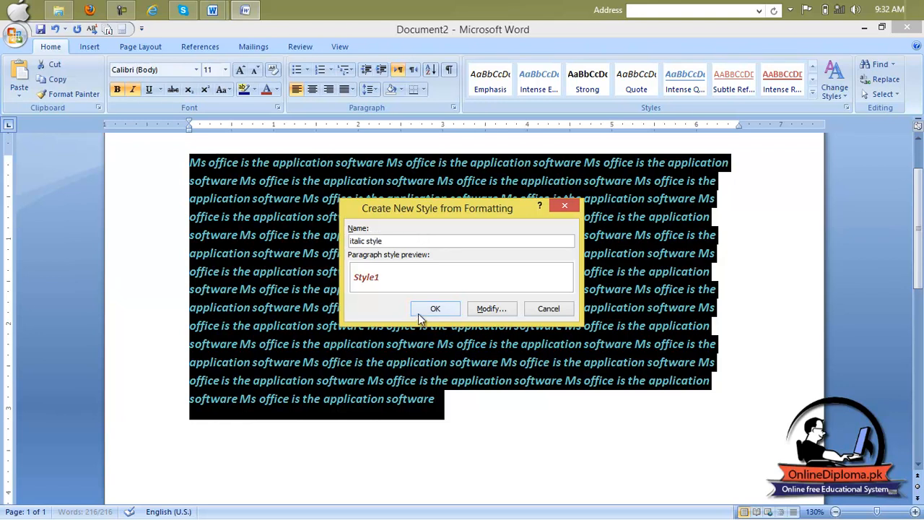
click(420, 312)
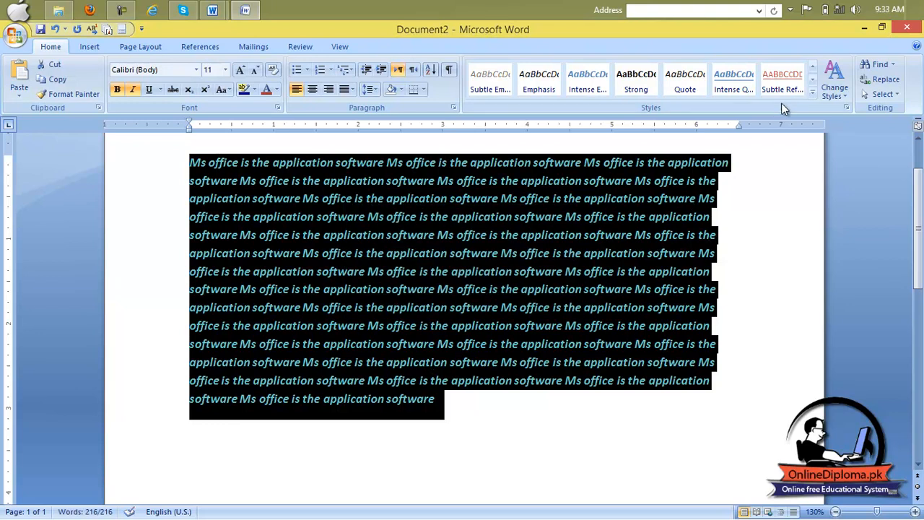
Use Apply Styles to try the No Spacing and Heading 2 styles on the selected paragraph
click(810, 93)
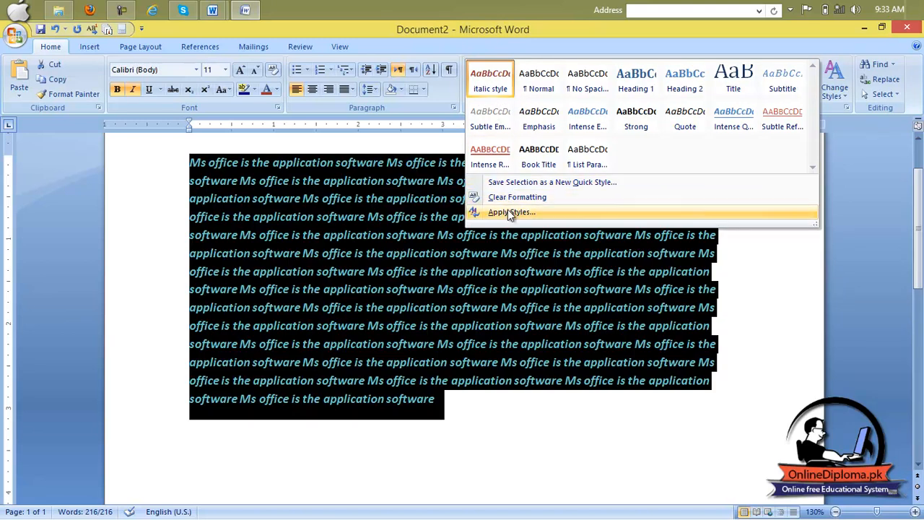
click(510, 211)
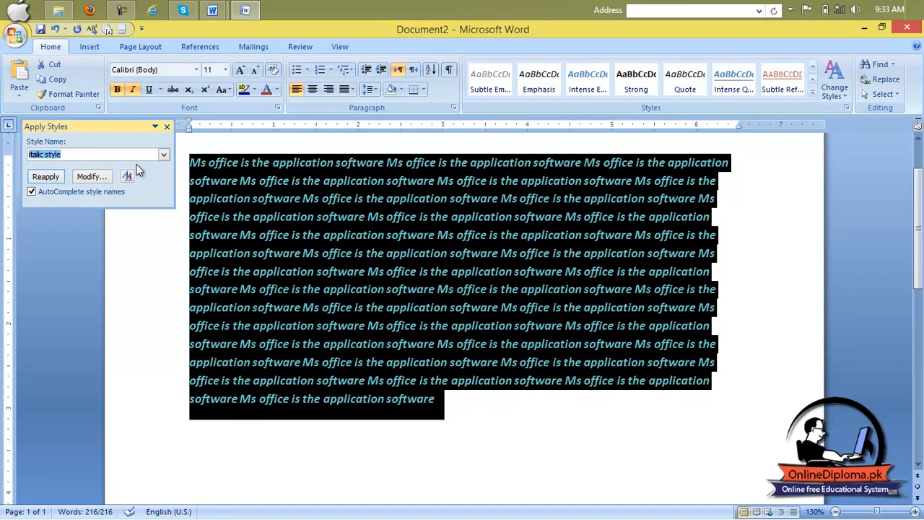
click(164, 154)
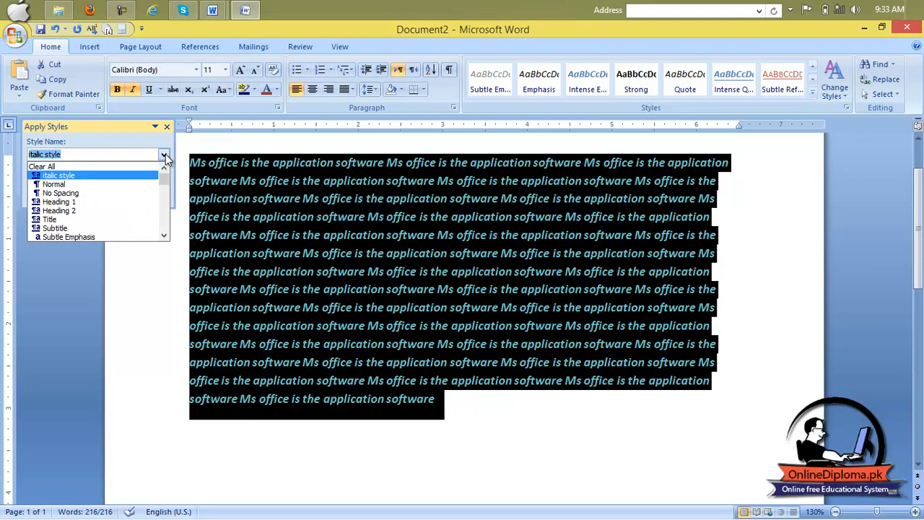
click(95, 193)
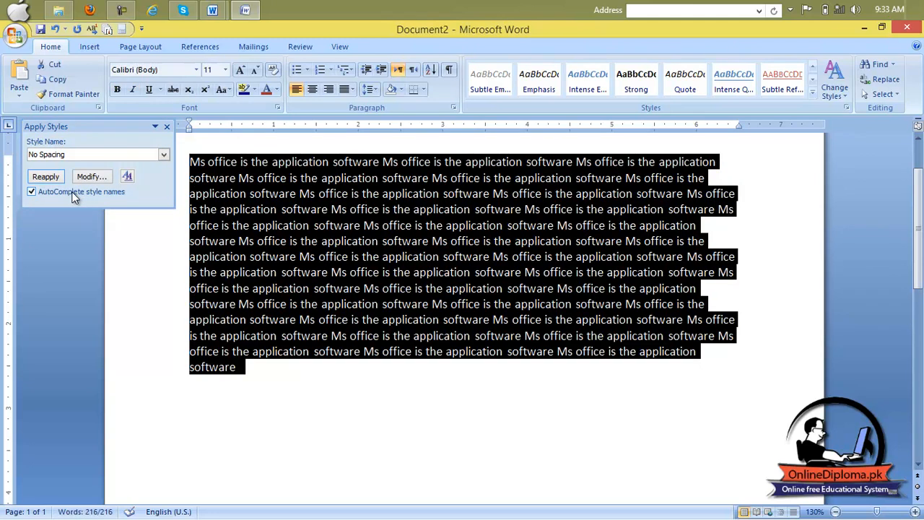
click(164, 154)
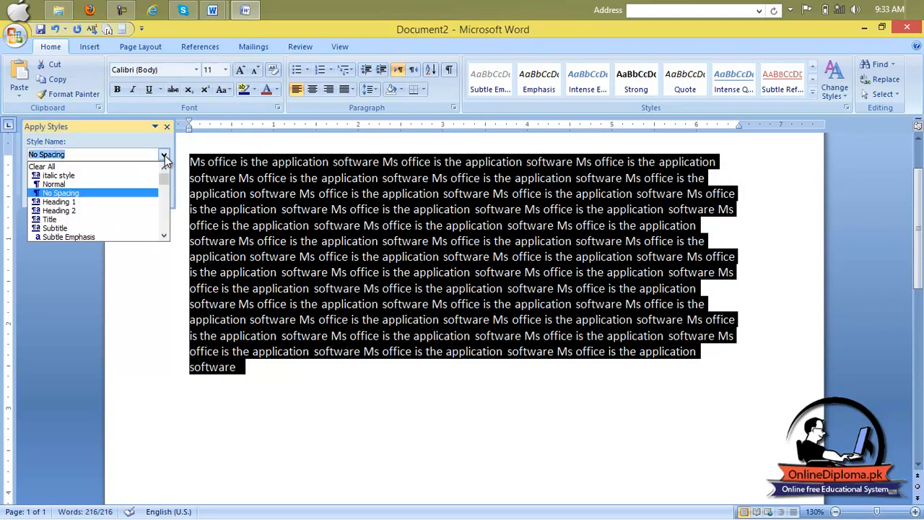
click(93, 210)
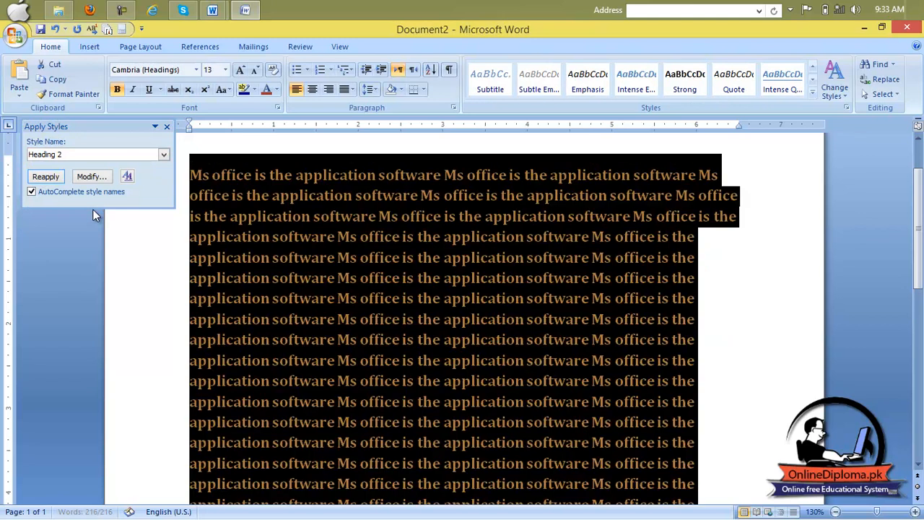
click(166, 128)
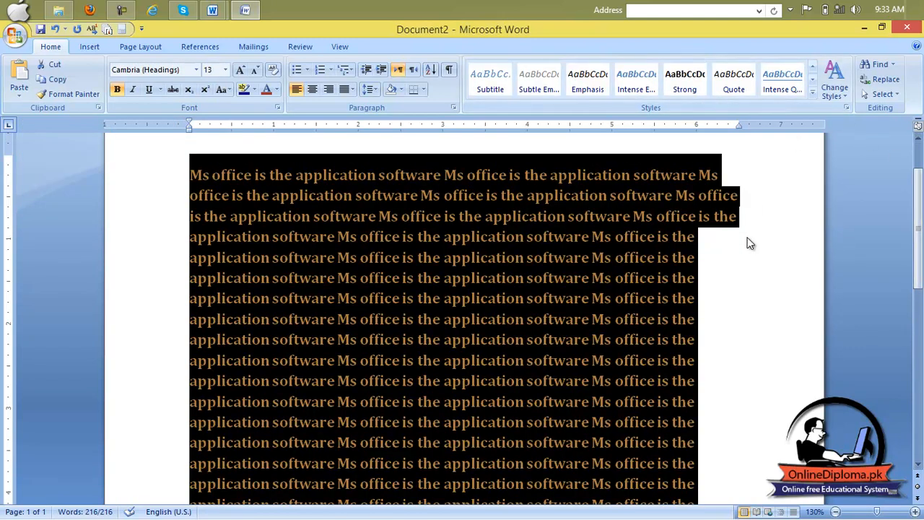
Clear the paragraph's formatting and switch the document to the Simple style set
click(812, 91)
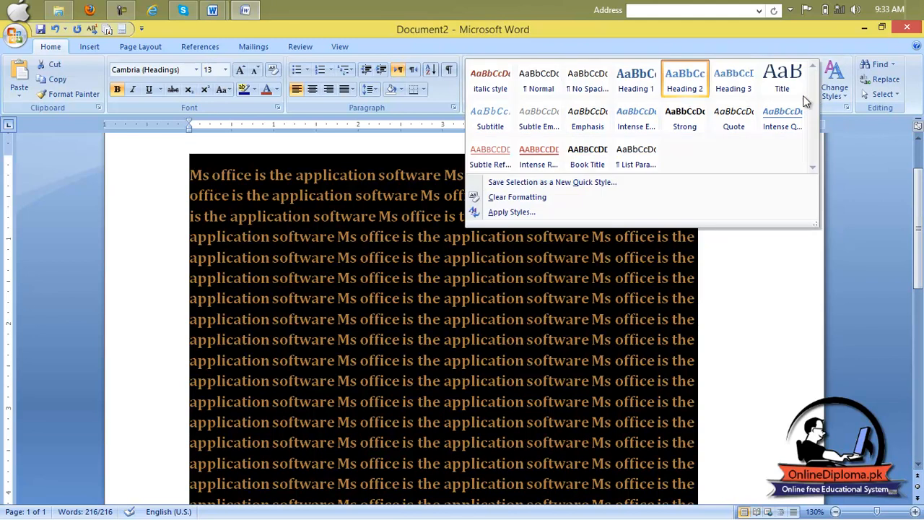
click(678, 205)
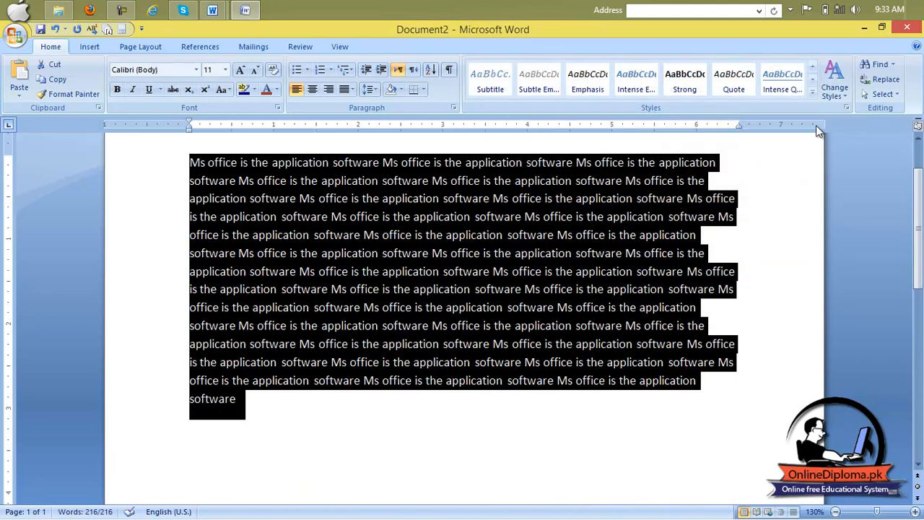
click(840, 93)
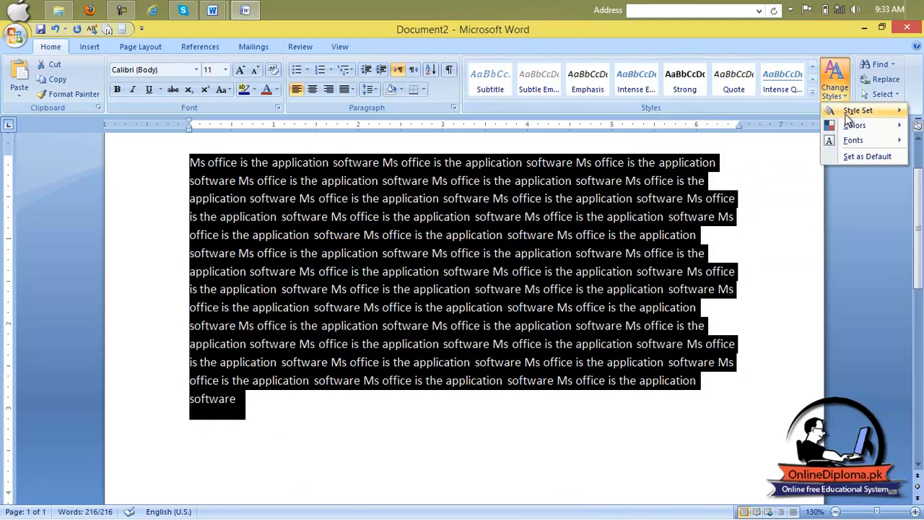
mouse_move(848, 117)
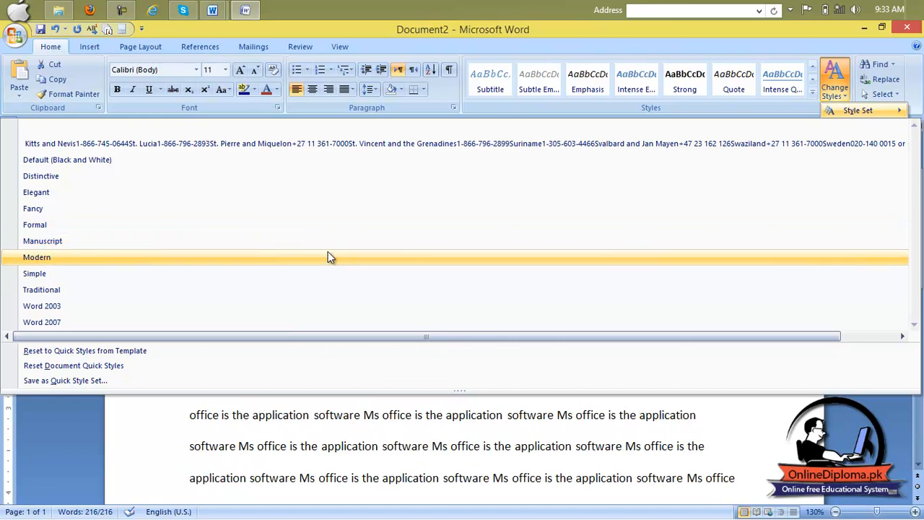
click(332, 277)
Preview the built-in theme color schemes available under Change Styles with the whole paragraph selected
drag(468, 400, 188, 162)
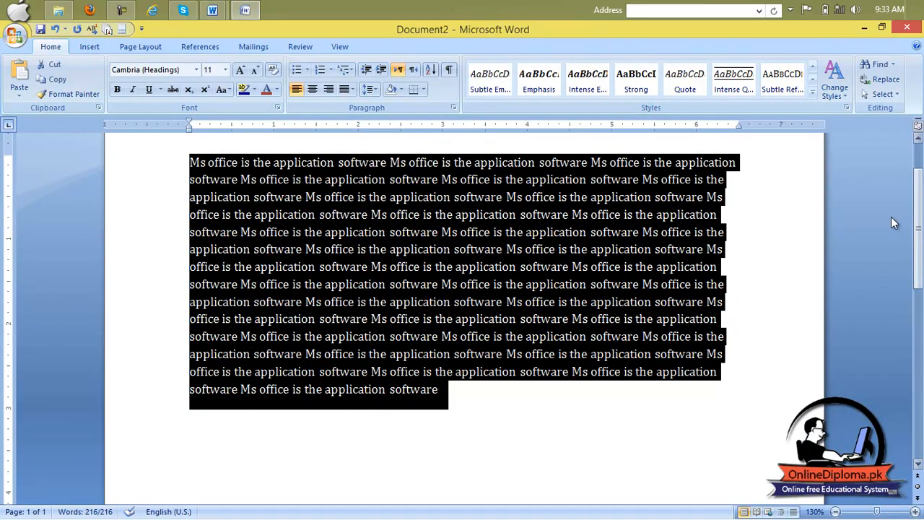
click(834, 84)
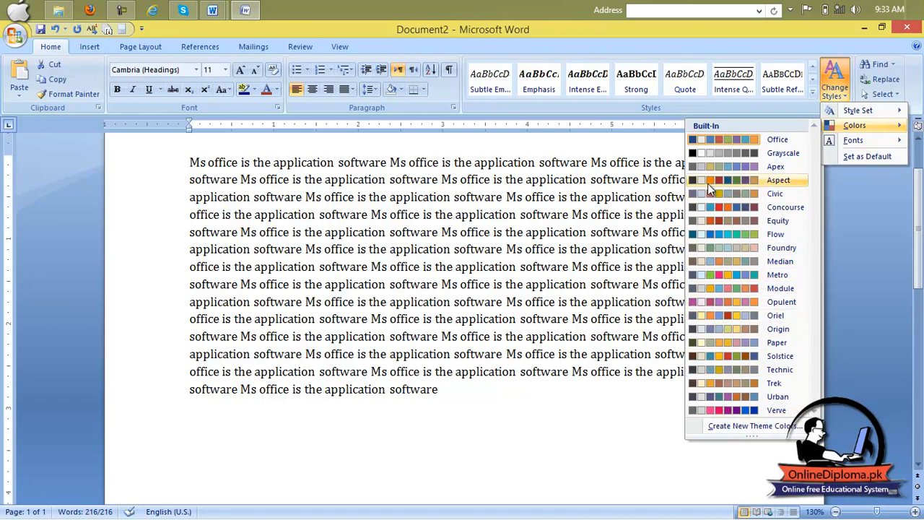
click(540, 390)
Apply the saved "italic style" to the whole paragraph using Apply Styles, and close the Apply Styles pane
drag(437, 390, 165, 161)
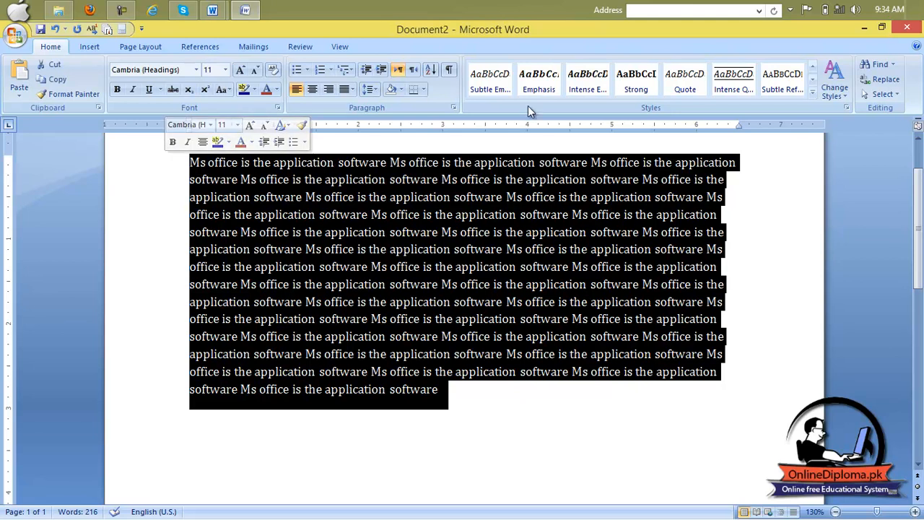
click(812, 92)
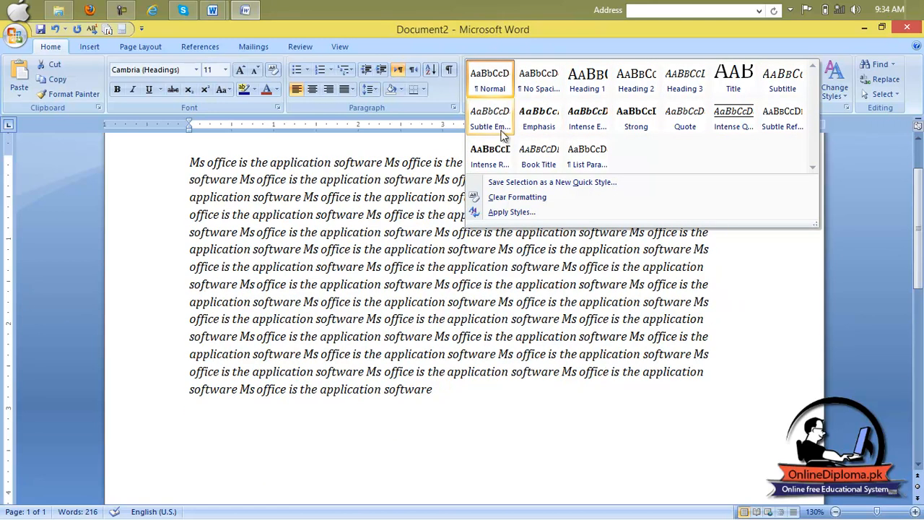
key(ctrl+a)
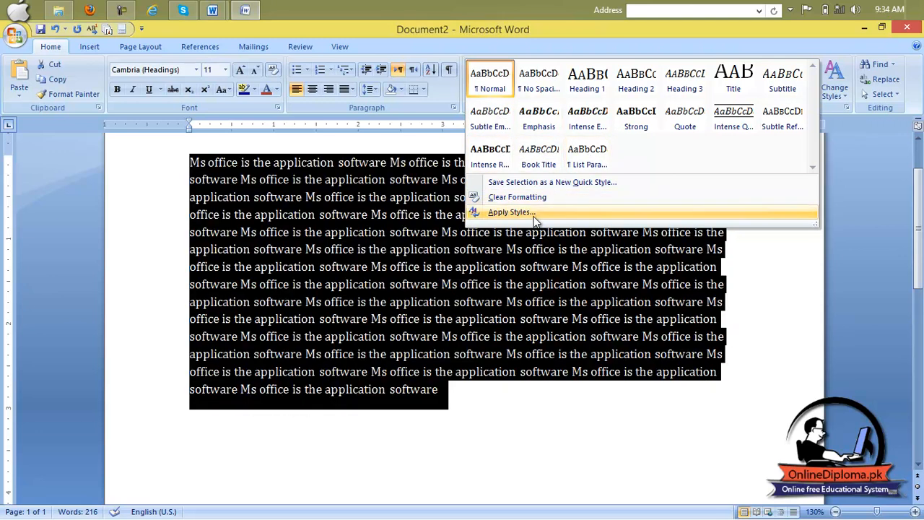
click(532, 214)
click(164, 155)
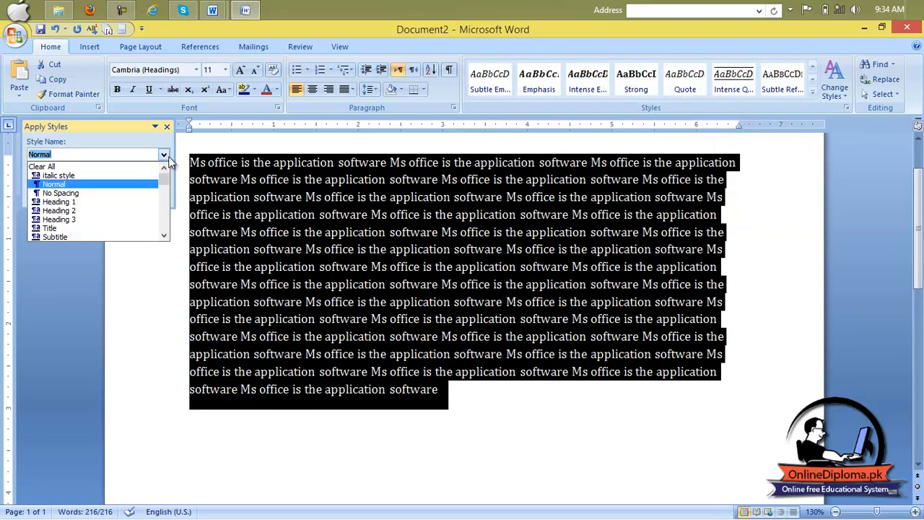
click(124, 176)
click(479, 270)
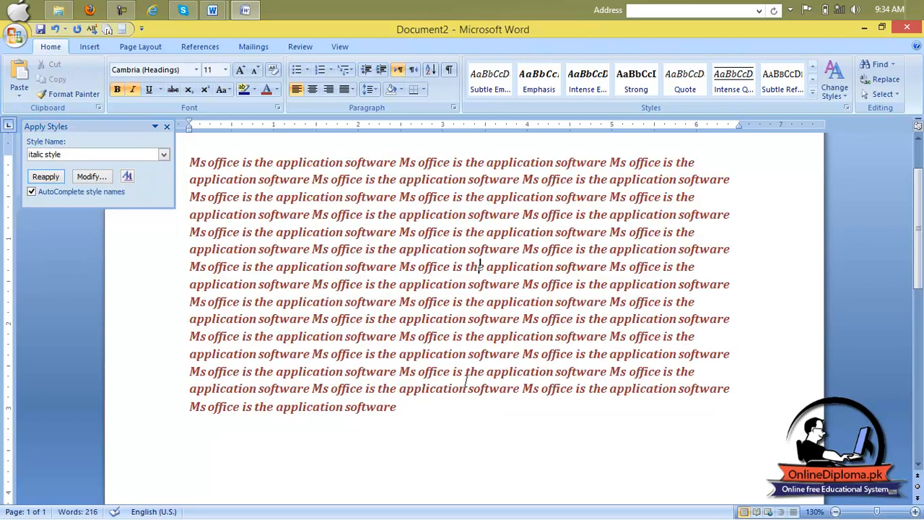
click(167, 127)
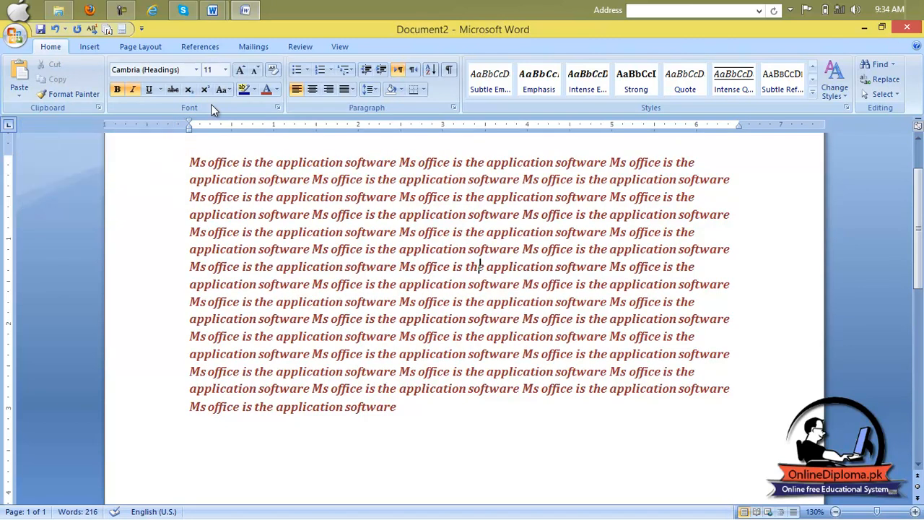
Change the theme fonts of the whole italic paragraph to the built-in Civic (Georgia) set
drag(412, 406, 182, 166)
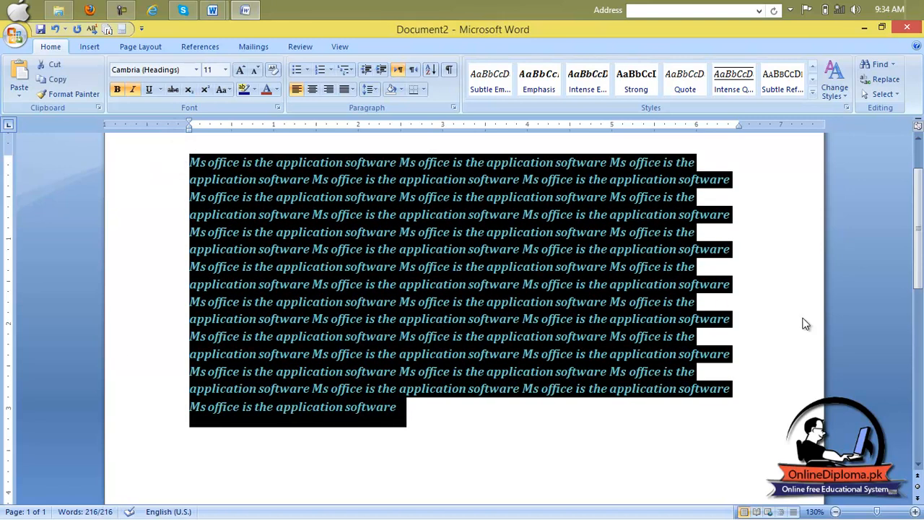
click(834, 85)
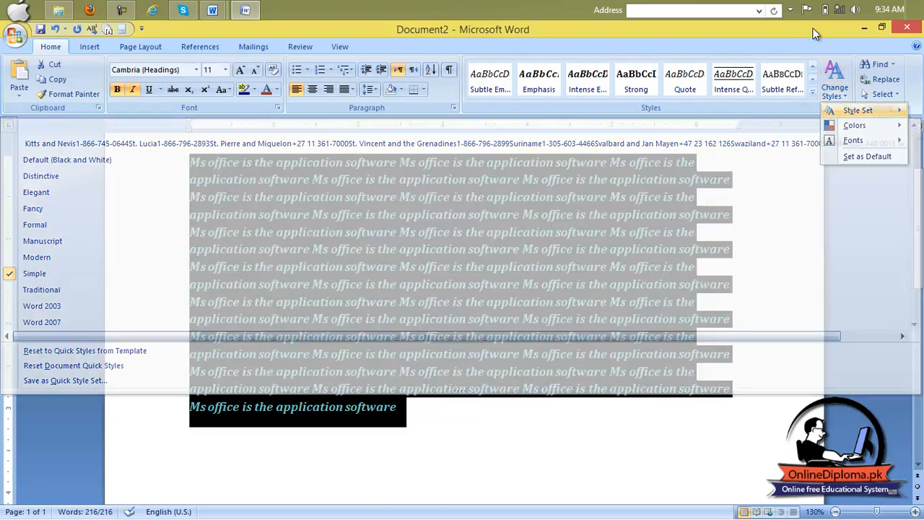
click(834, 85)
click(838, 95)
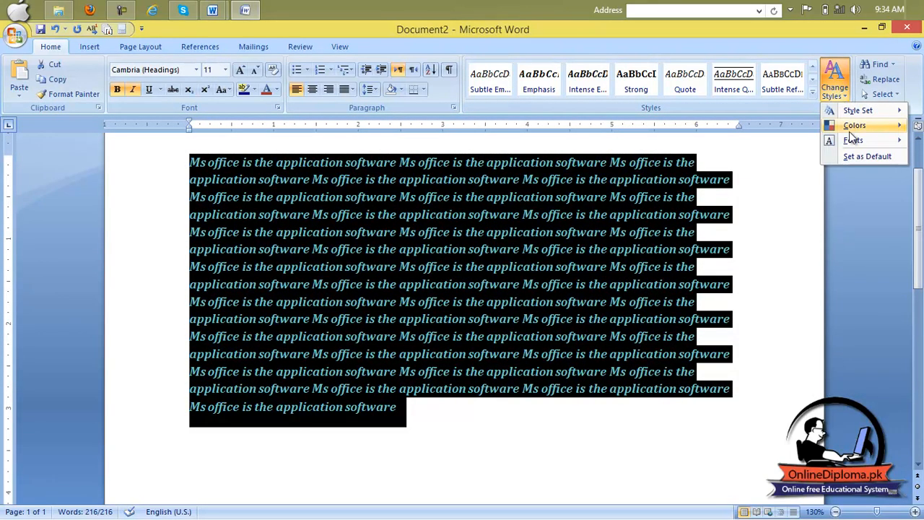
mouse_move(849, 128)
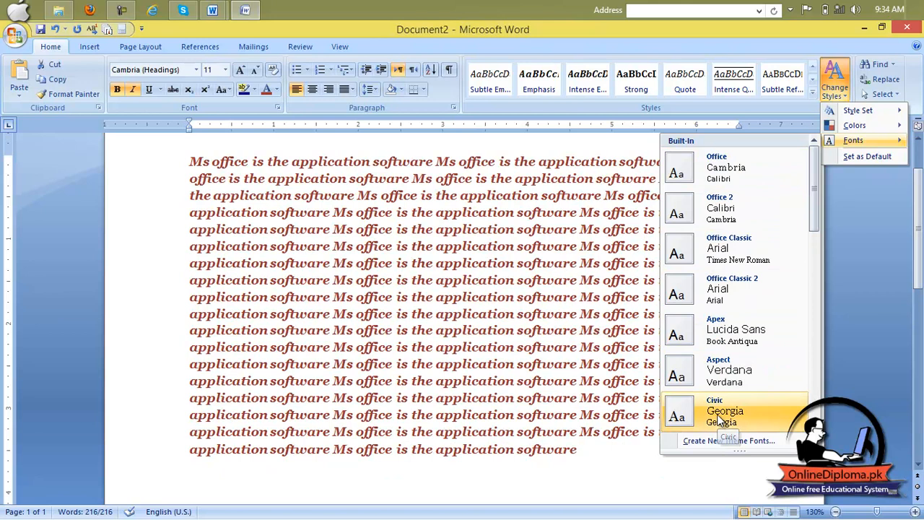
click(719, 420)
click(736, 266)
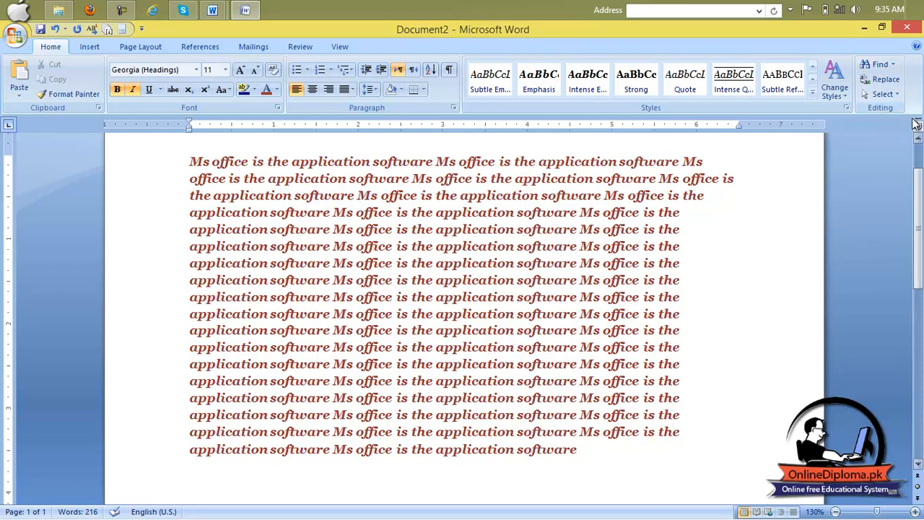
Find the word "application" and step through its successive occurrences, keeping the dialog clear of the matched text
click(868, 65)
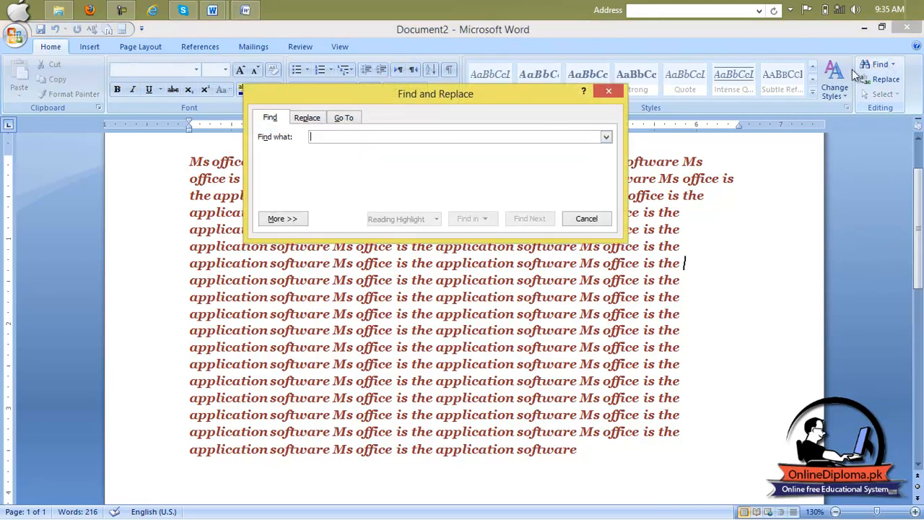
drag(527, 107, 641, 366)
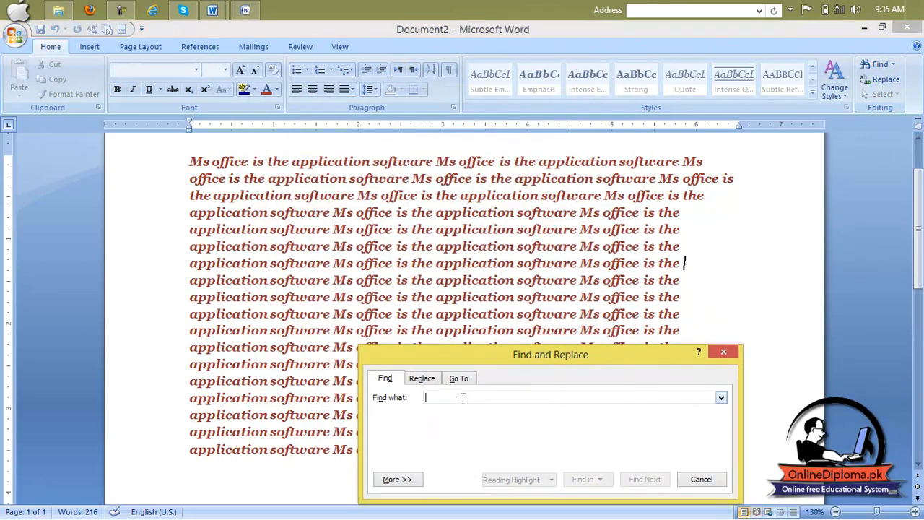
text(application)
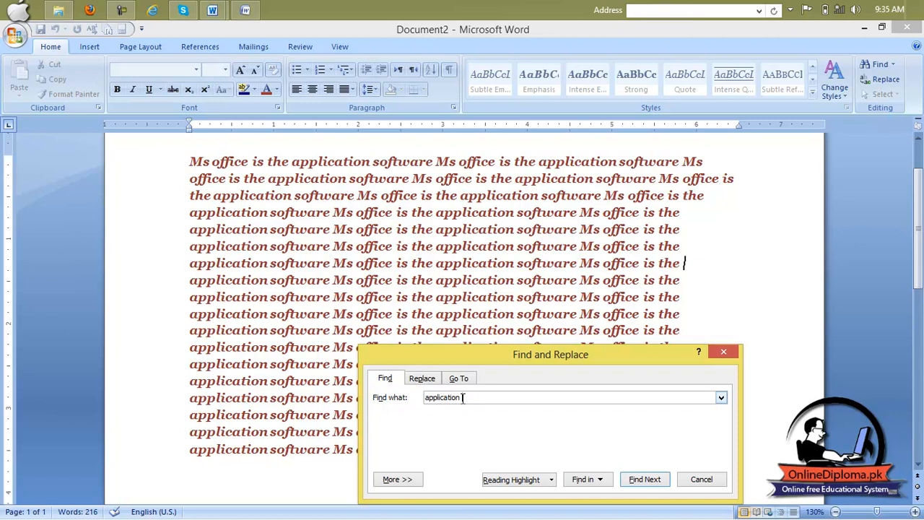
click(646, 479)
click(646, 480)
click(646, 480)
click(645, 479)
click(644, 479)
click(644, 479)
click(643, 479)
click(643, 480)
click(643, 480)
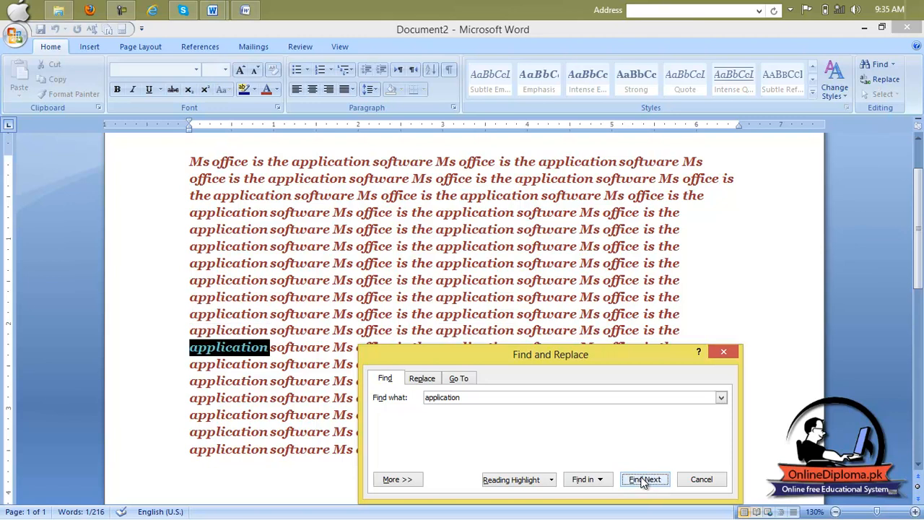
click(643, 479)
drag(615, 199, 574, 69)
click(586, 195)
click(590, 193)
click(592, 193)
click(592, 193)
click(594, 197)
click(596, 198)
click(595, 197)
click(592, 194)
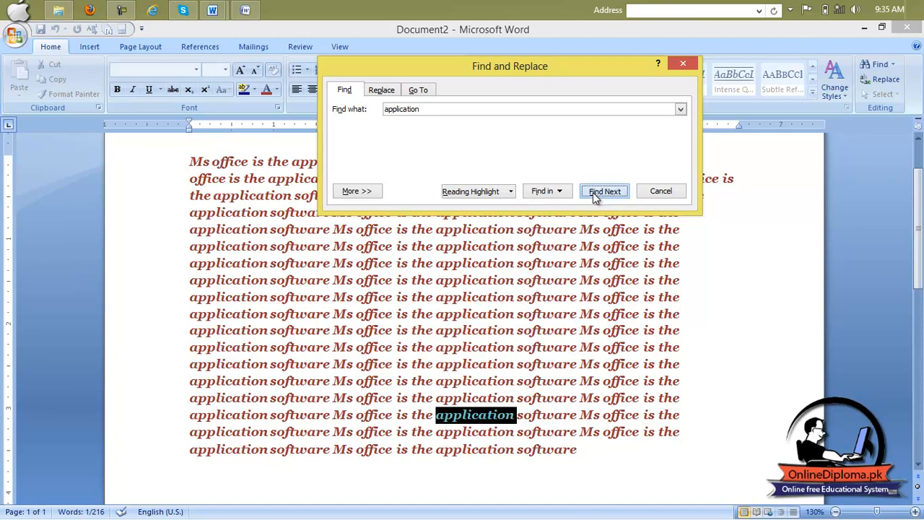
click(594, 195)
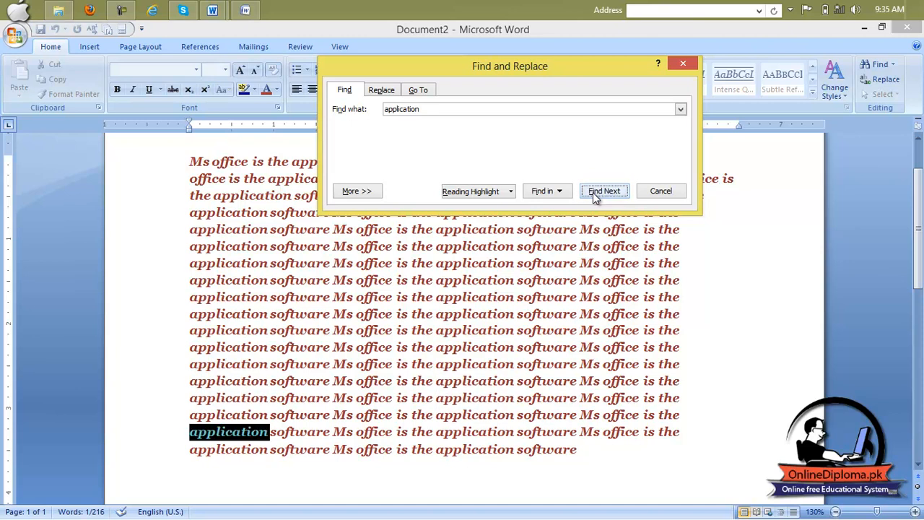
Replace the occurrences of "application" in the last two lines with "Accounting", one at a time
click(382, 90)
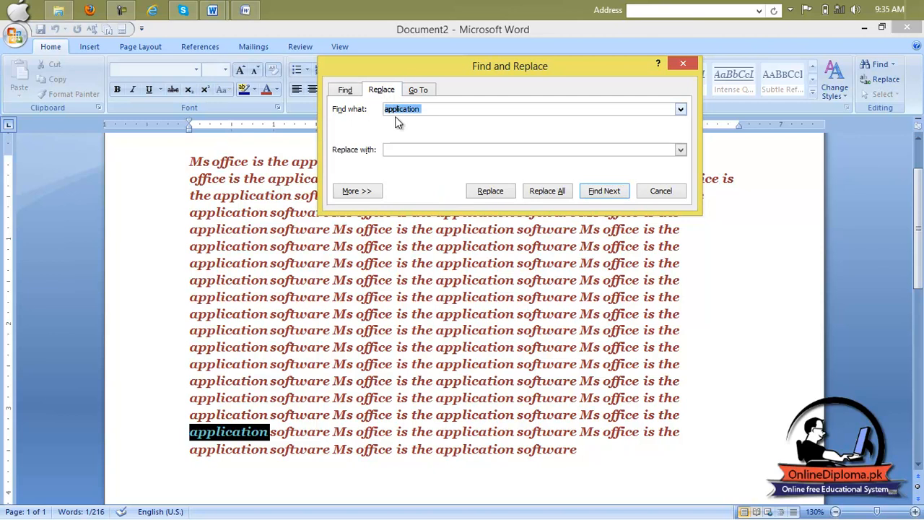
click(403, 149)
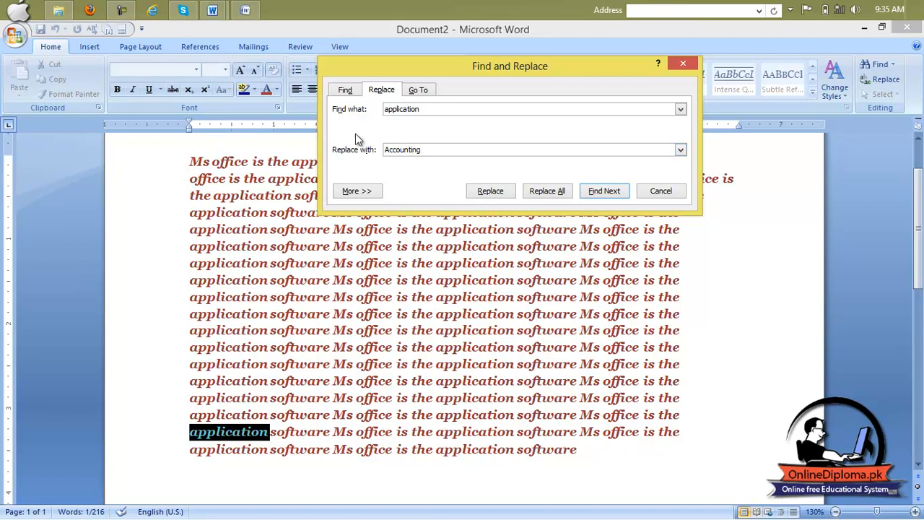
click(482, 192)
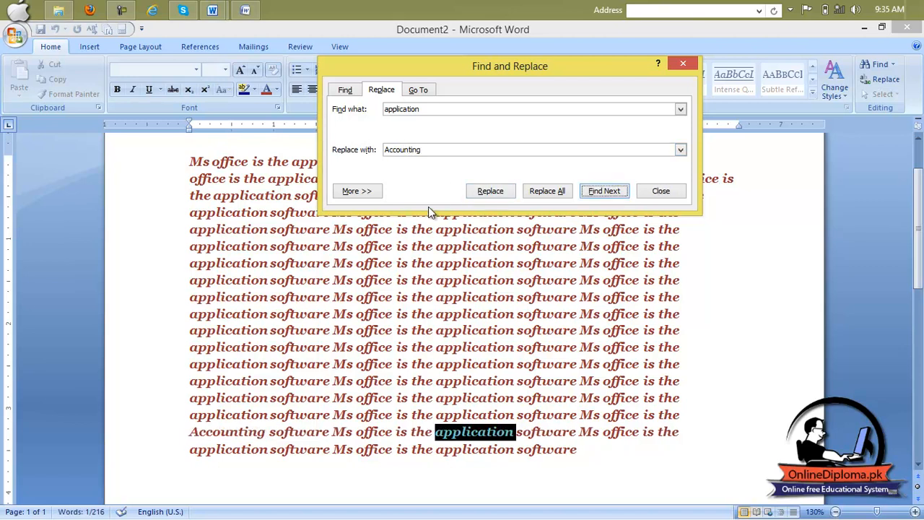
click(485, 192)
click(483, 194)
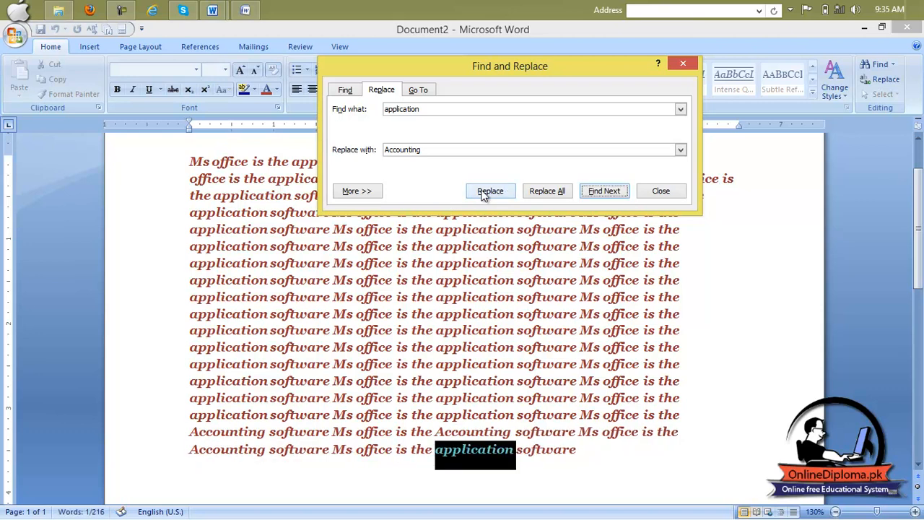
click(482, 192)
Replace all remaining occurrences of "application" with "Accounting" and close Find and Replace
drag(540, 72, 570, 316)
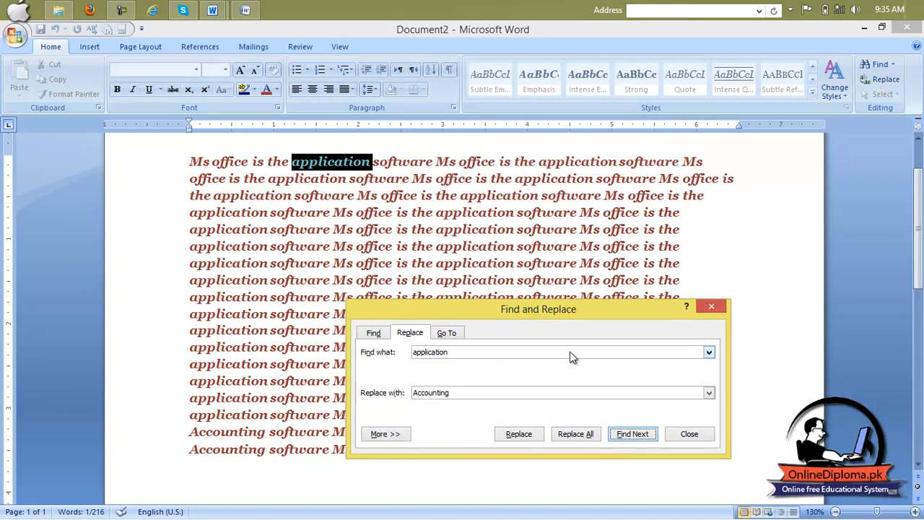
click(584, 440)
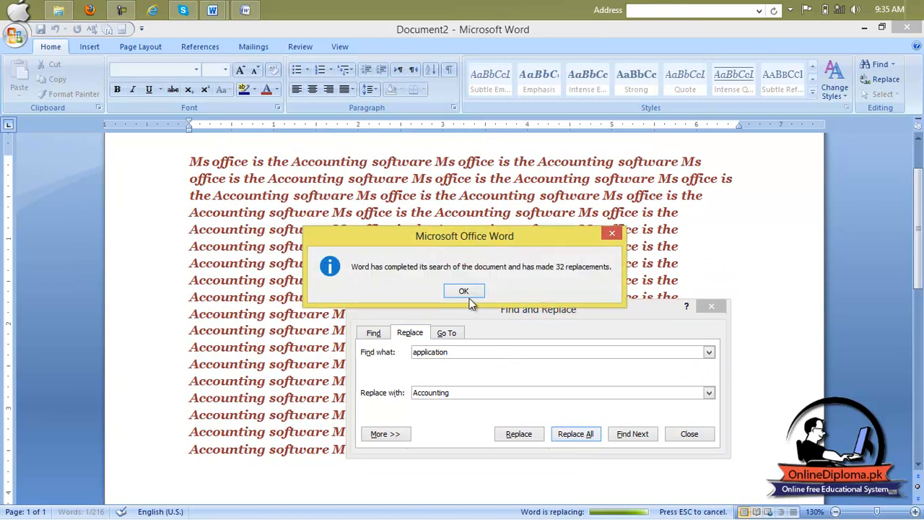
click(468, 291)
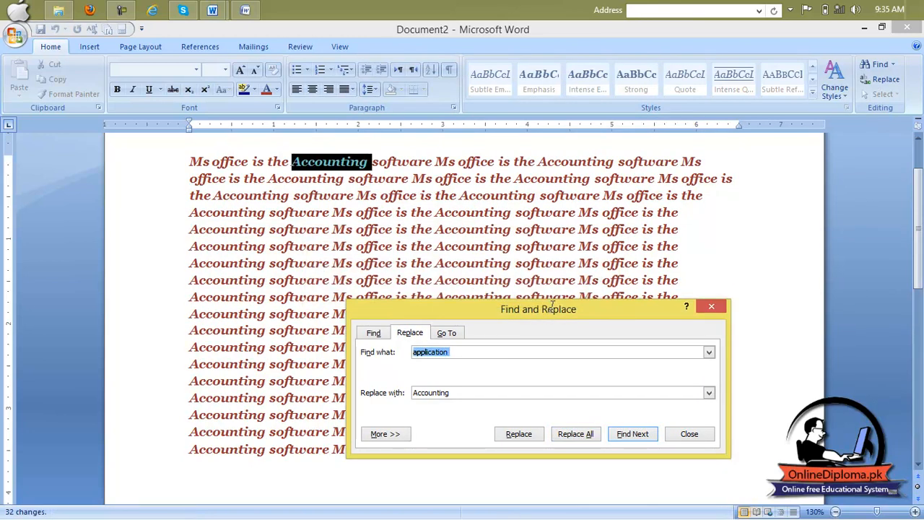
click(711, 306)
Copy the whole paragraph and paste it into the blank Document1 in the other Word window
drag(648, 462, 206, 153)
key(ctrl+c)
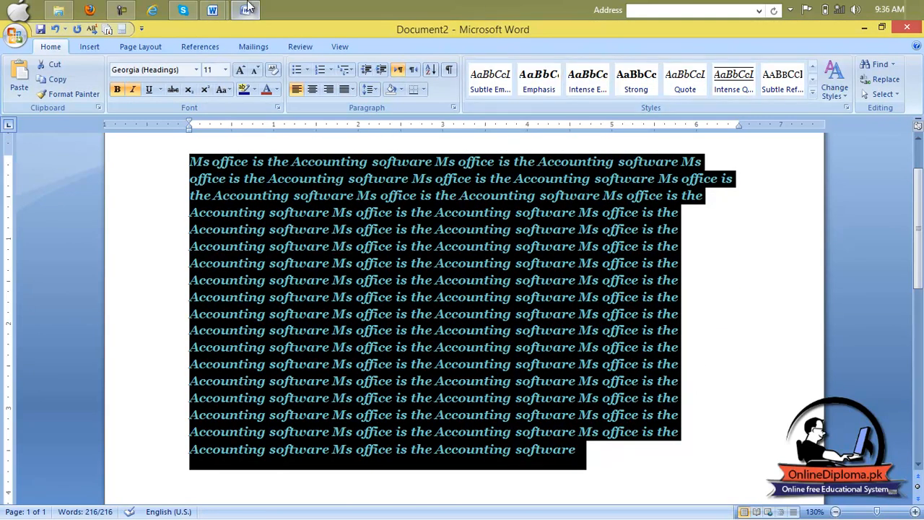
mouse_move(224, 4)
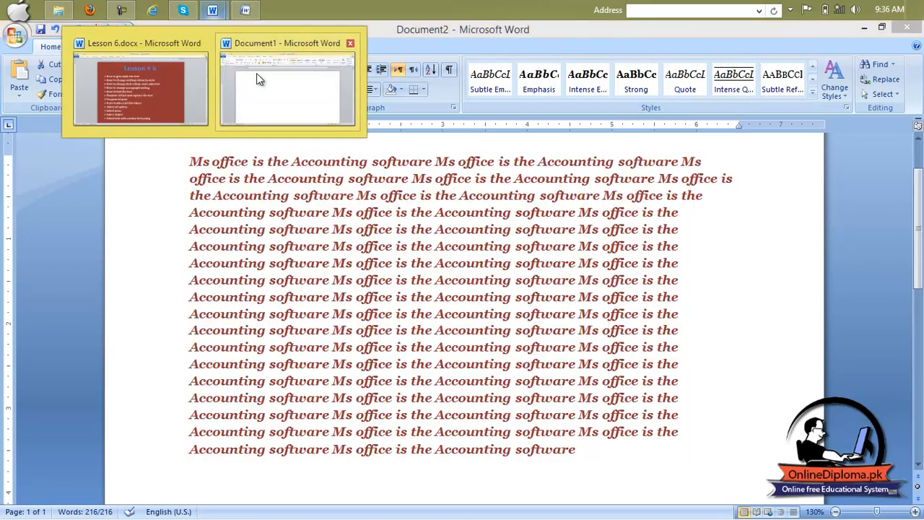
click(257, 75)
key(ctrl+v)
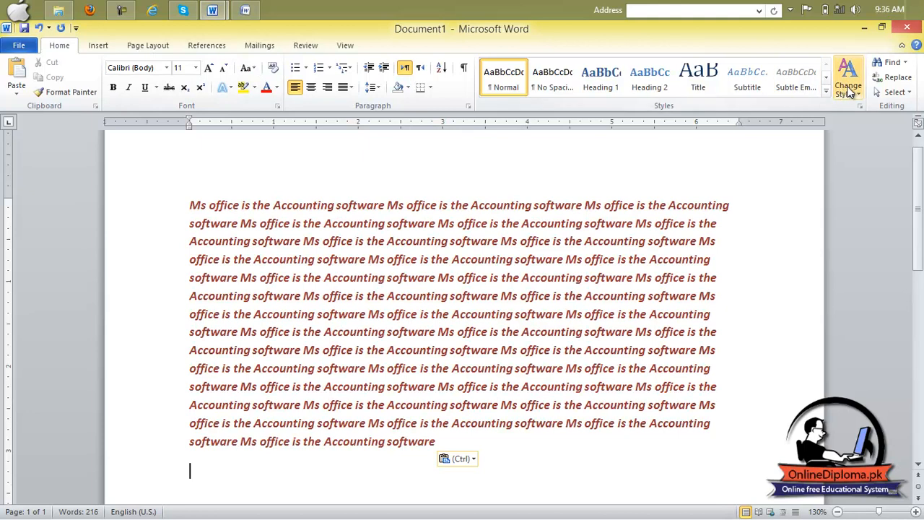
Search the pasted text for "office" using the document search
click(886, 65)
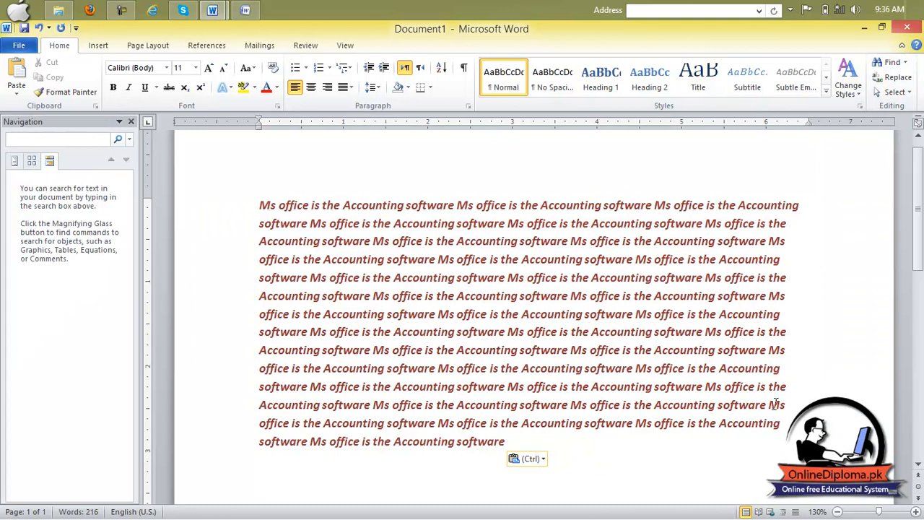
click(93, 138)
text(office)
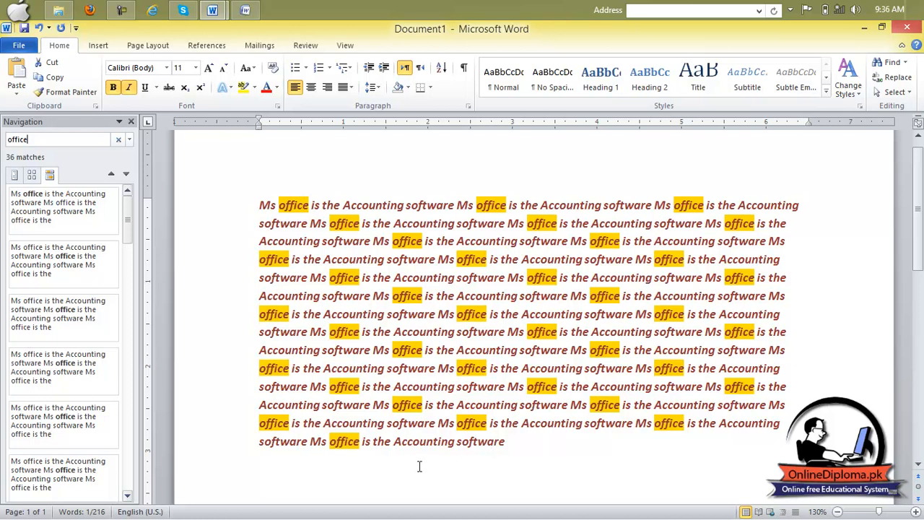
Replace the first "office" in the paragraph with "word" using Find and Replace
click(892, 78)
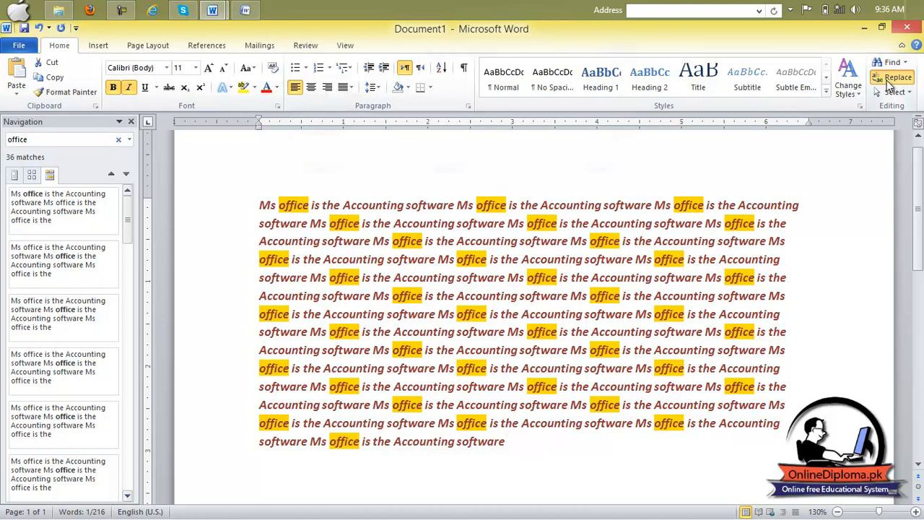
click(303, 79)
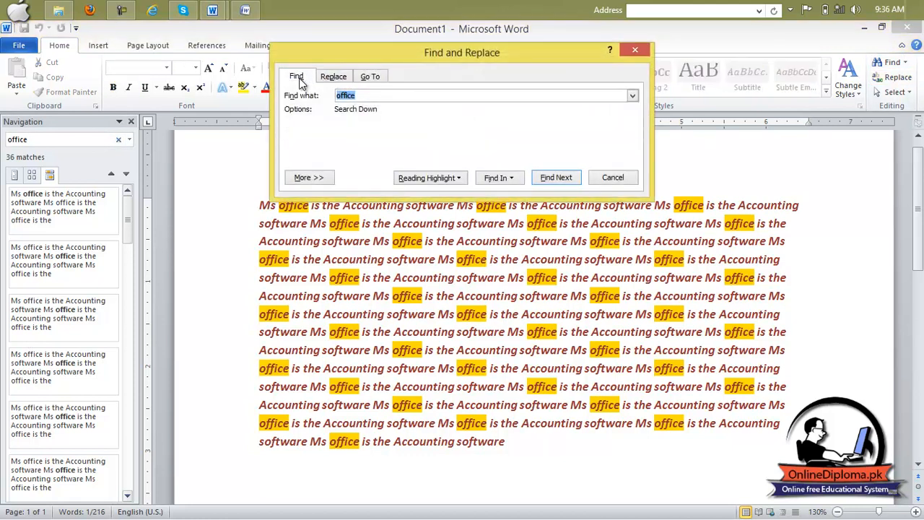
click(341, 78)
click(369, 135)
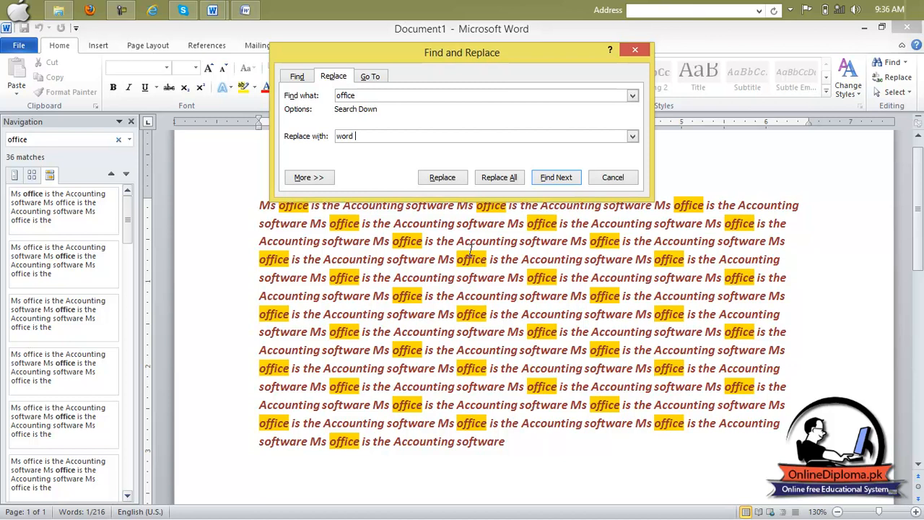
drag(553, 55, 538, 30)
click(439, 153)
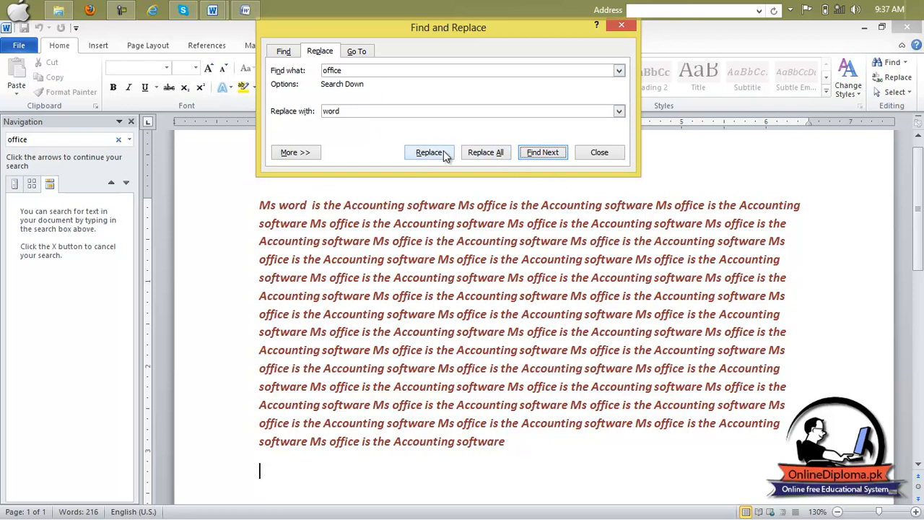
Search for the next "office", continuing from the beginning of the document, and close Find and Replace
click(541, 154)
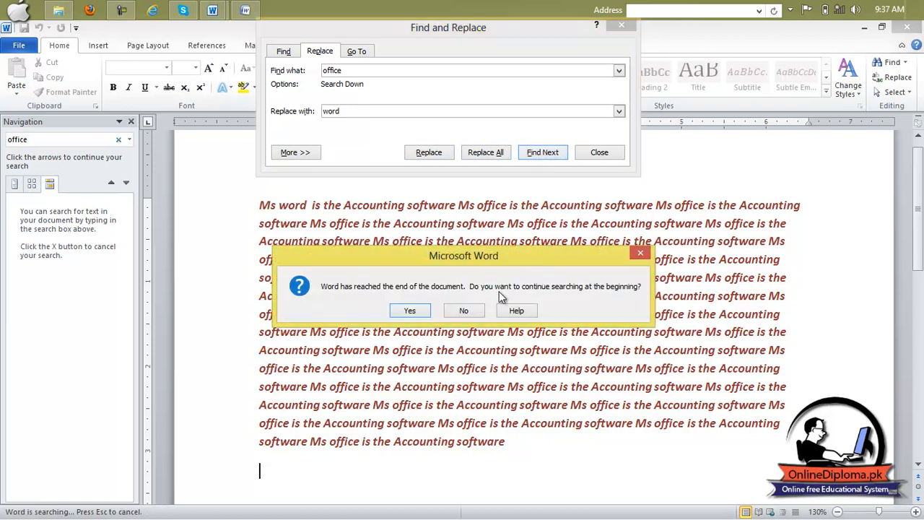
click(422, 310)
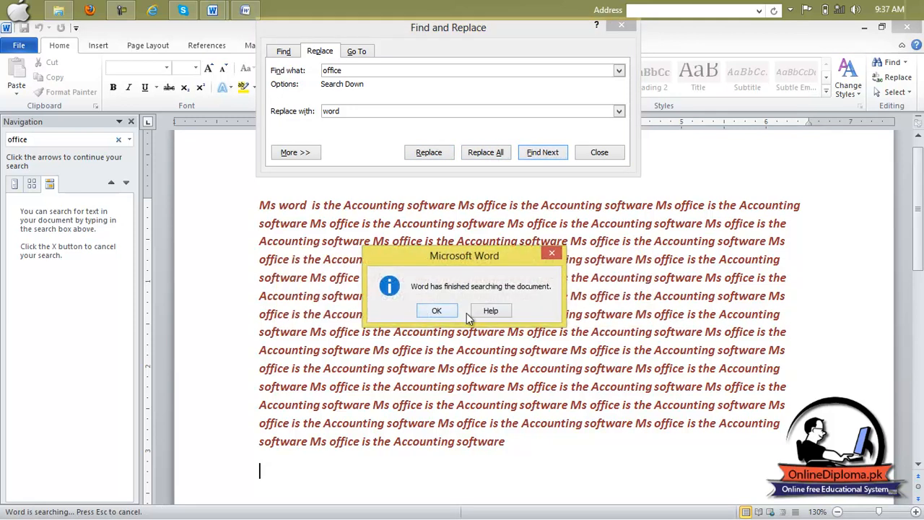
click(441, 312)
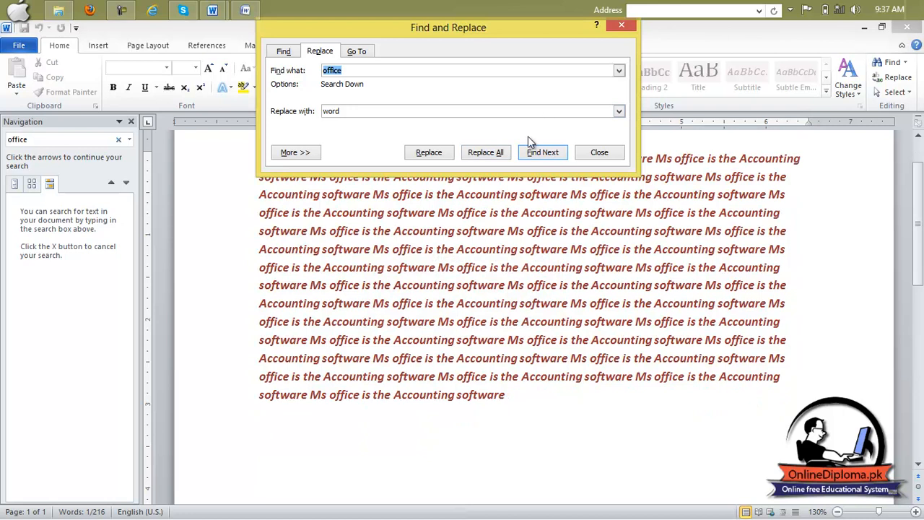
click(621, 25)
Search the document for "word" and look through the page, heading and result views of the navigation
click(507, 195)
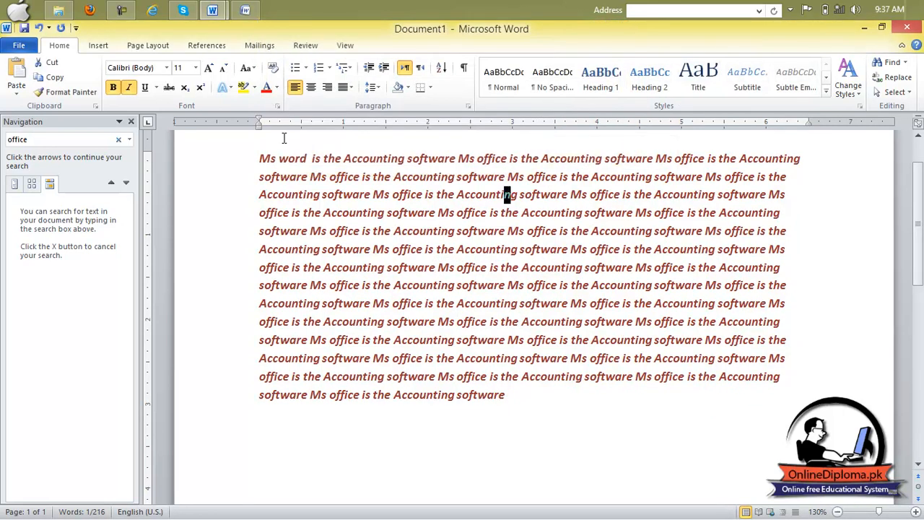
drag(309, 159, 279, 159)
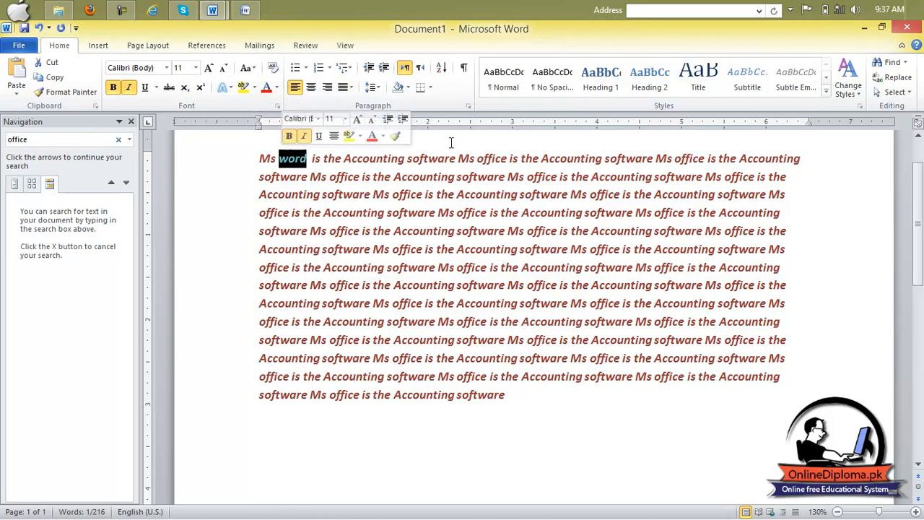
click(889, 62)
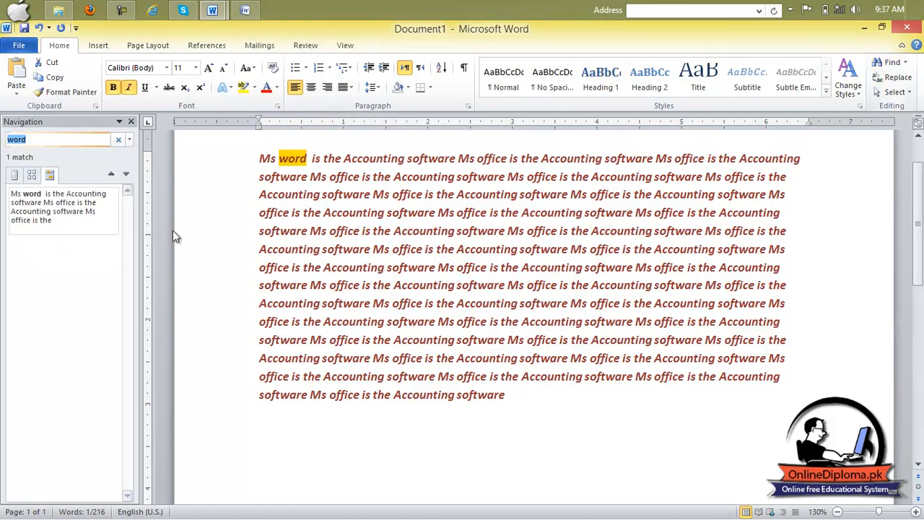
click(31, 176)
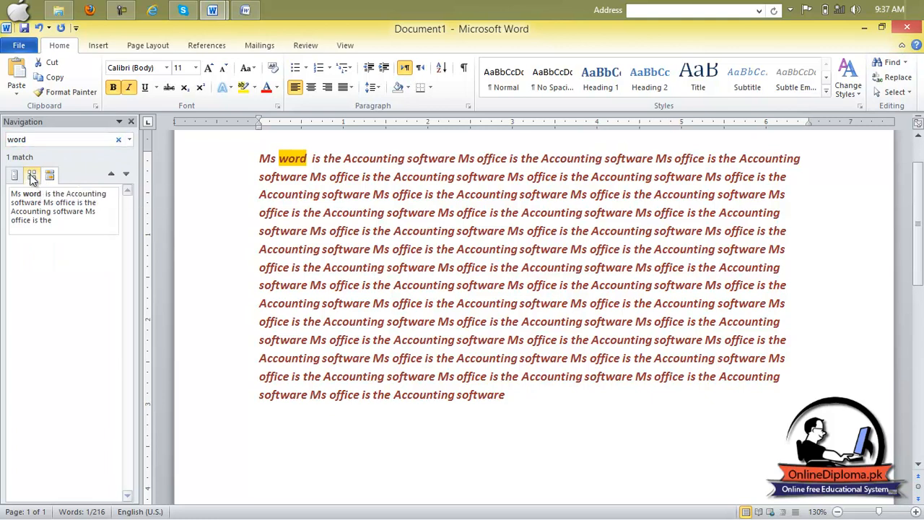
click(46, 232)
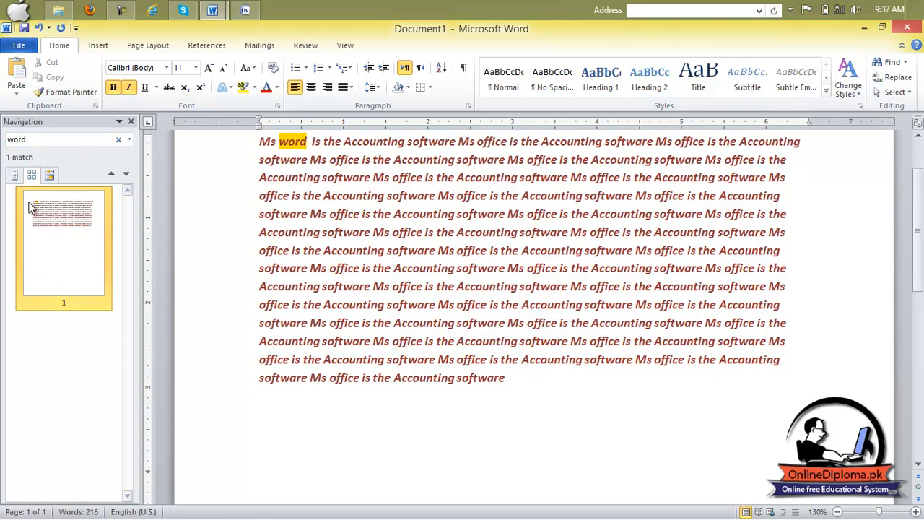
click(15, 176)
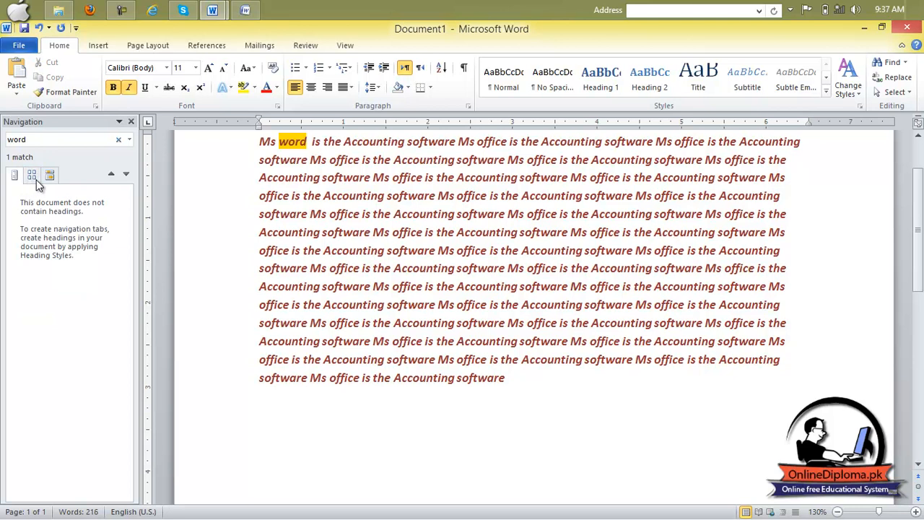
click(35, 177)
click(49, 176)
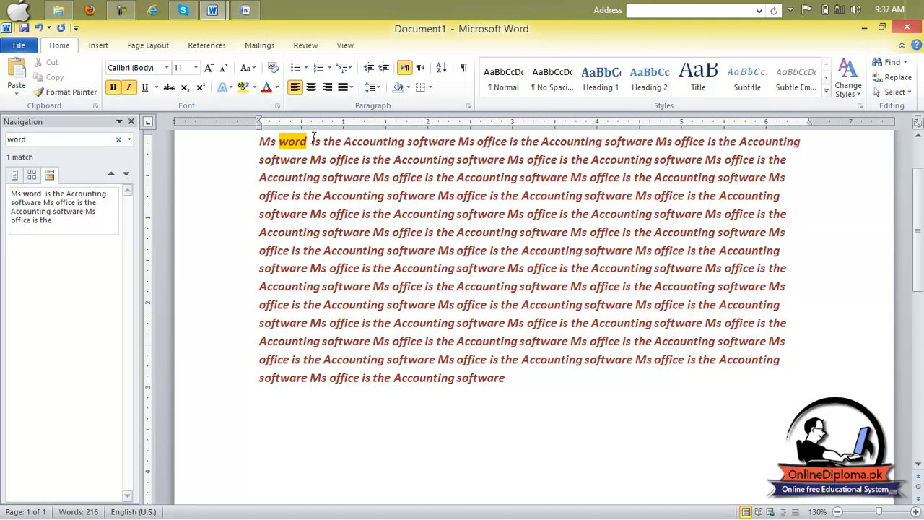
Reopen Find and Replace, move it clear of the first line and search the document for "word"
click(893, 78)
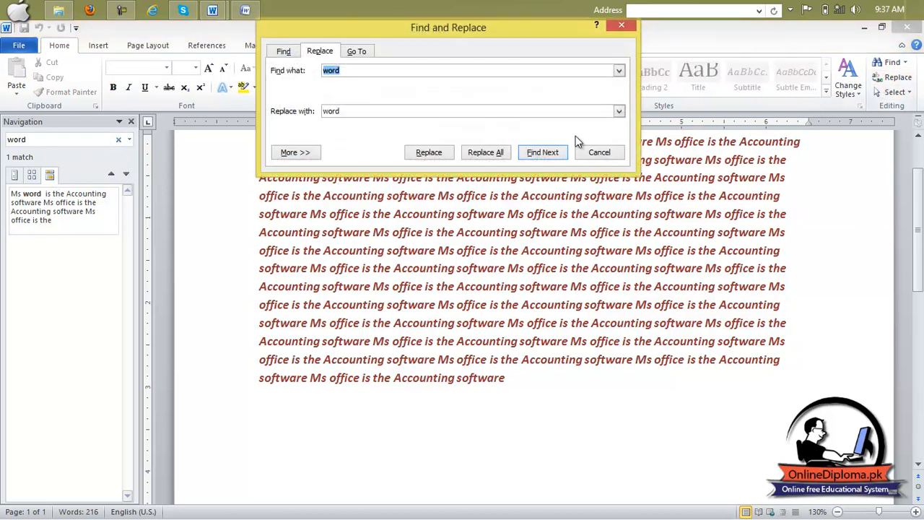
drag(447, 29, 575, 206)
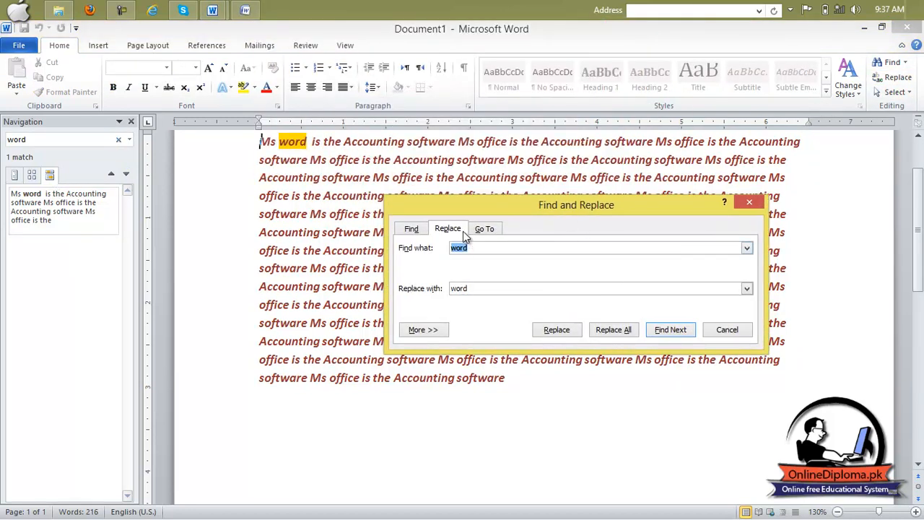
click(473, 288)
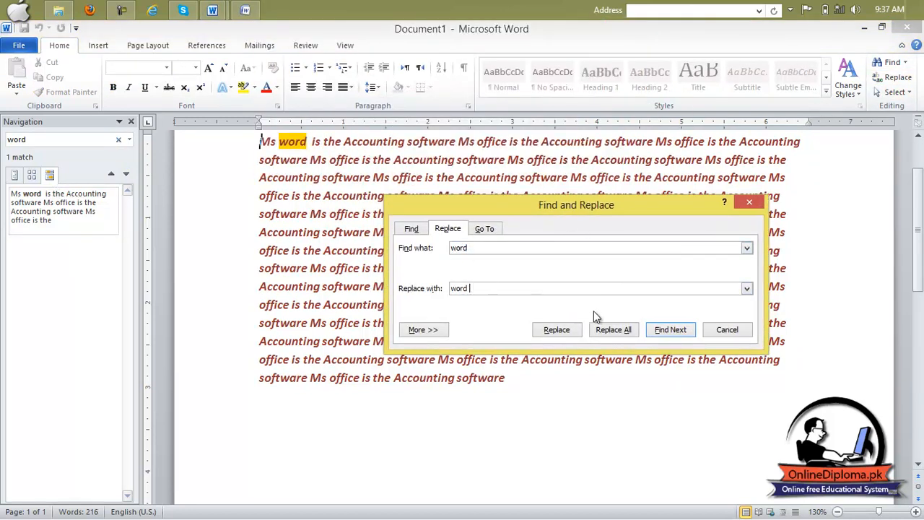
click(556, 329)
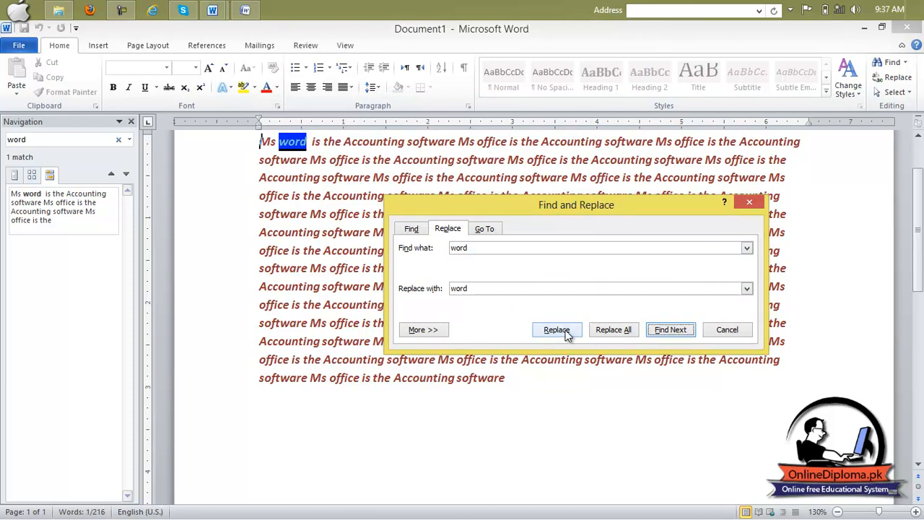
click(675, 335)
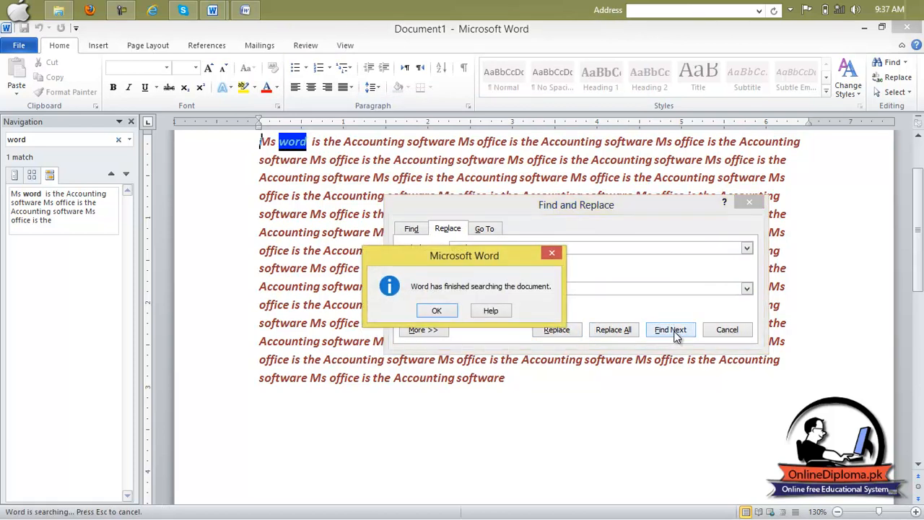
click(436, 311)
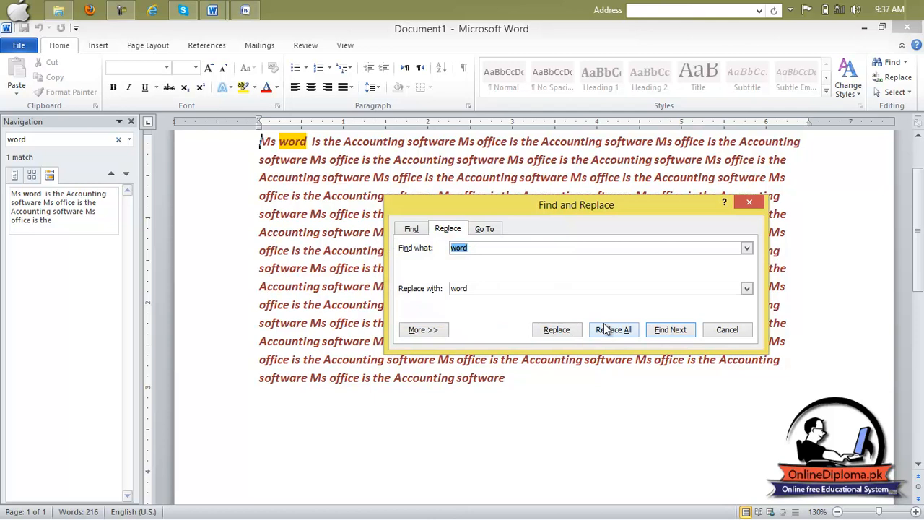
click(670, 334)
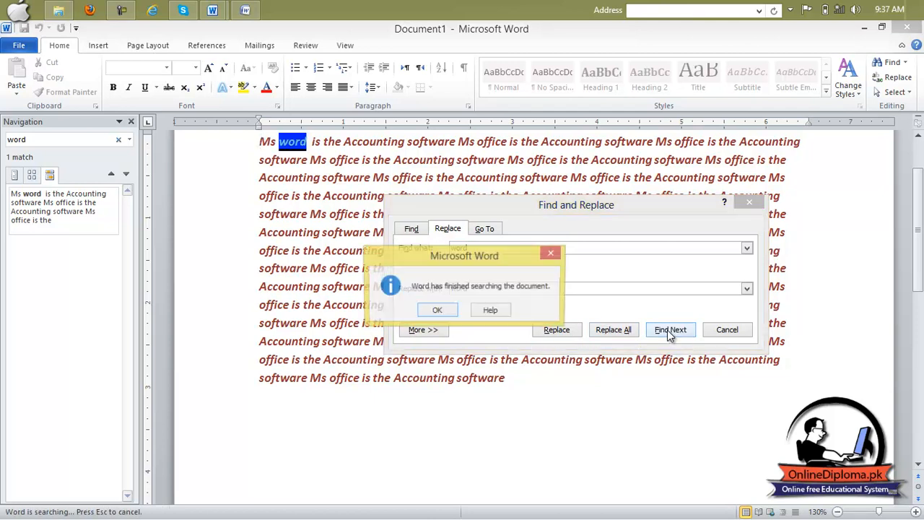
click(436, 310)
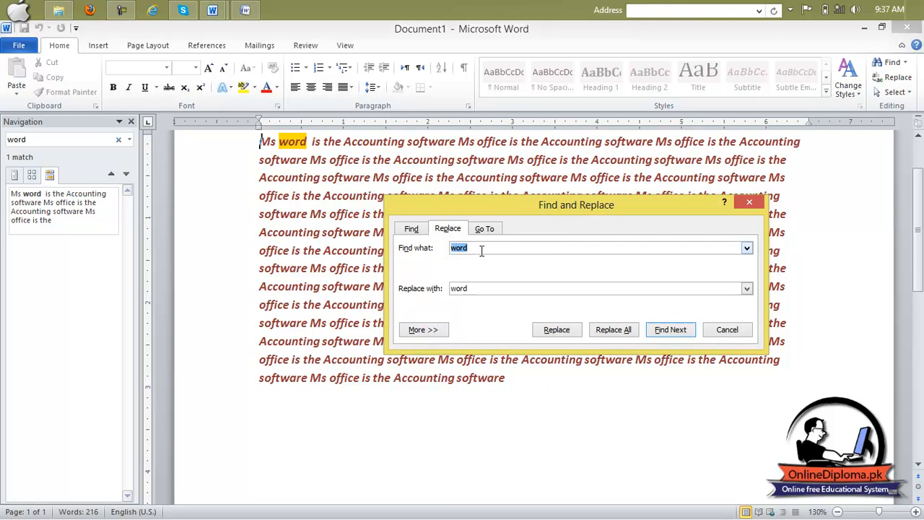
Replace "office" with "word", handling two occurrences individually and all the remaining ones at once
text(office)
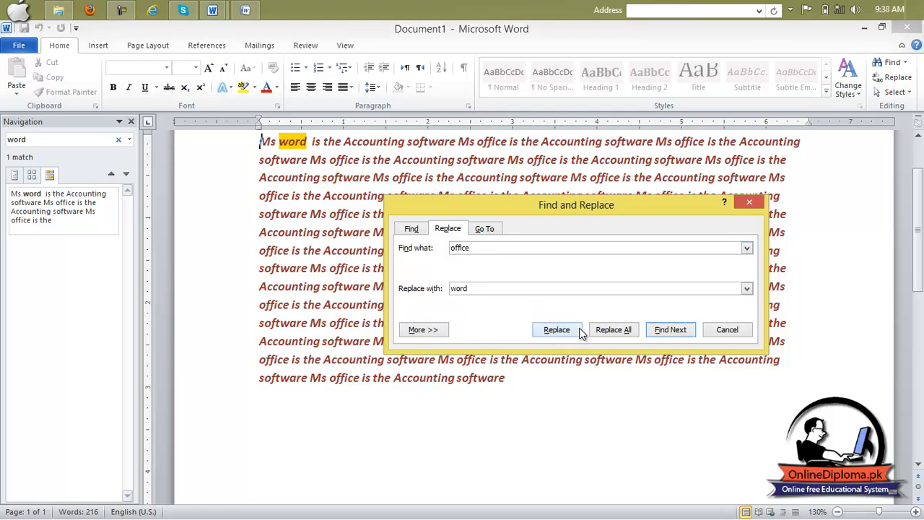
click(658, 329)
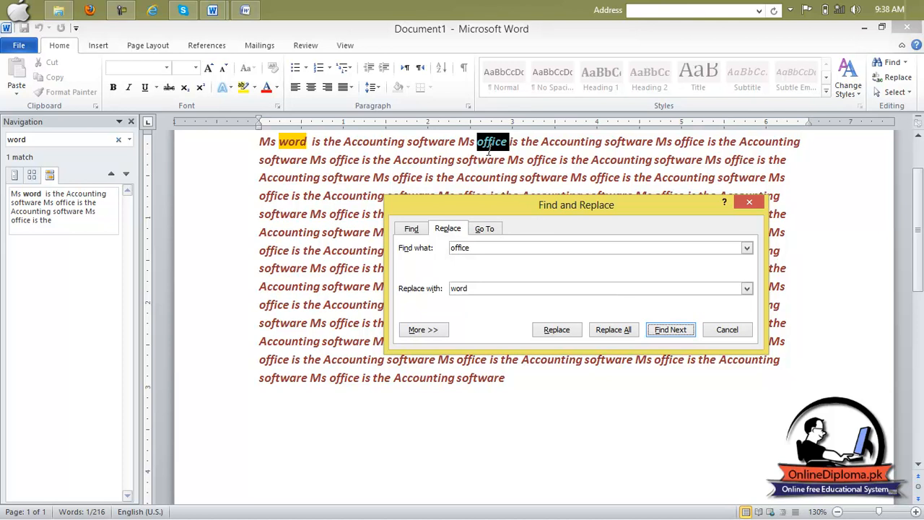
click(556, 329)
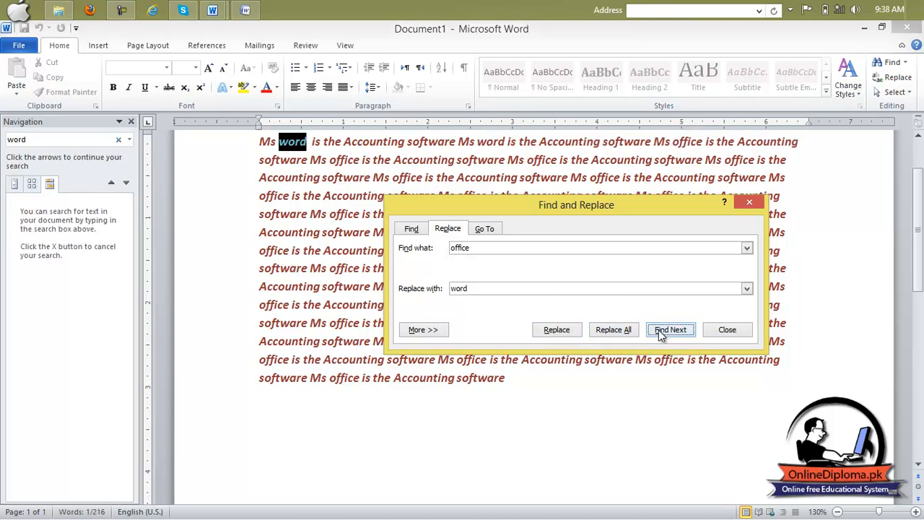
click(655, 330)
click(658, 330)
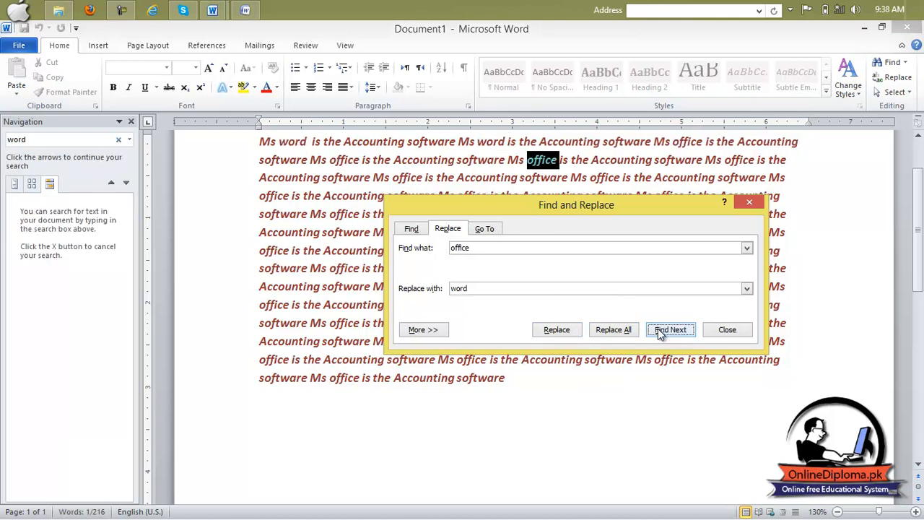
click(557, 329)
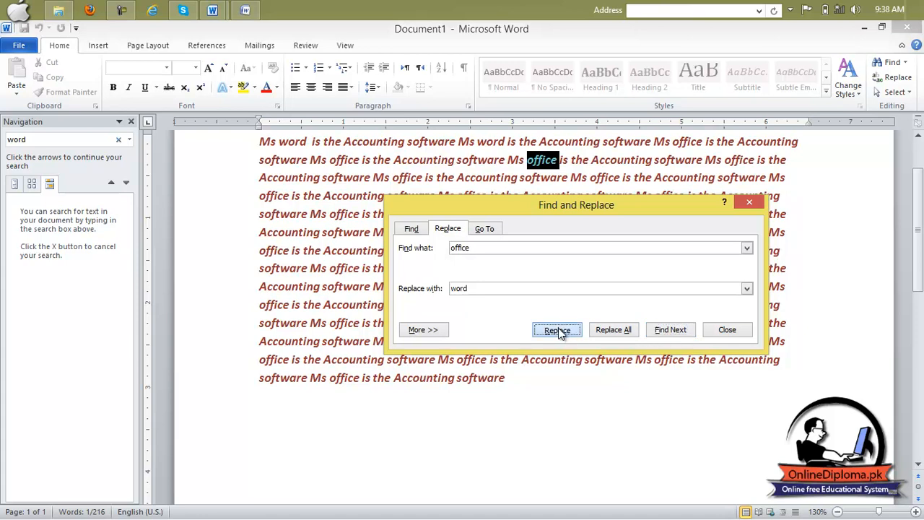
click(626, 338)
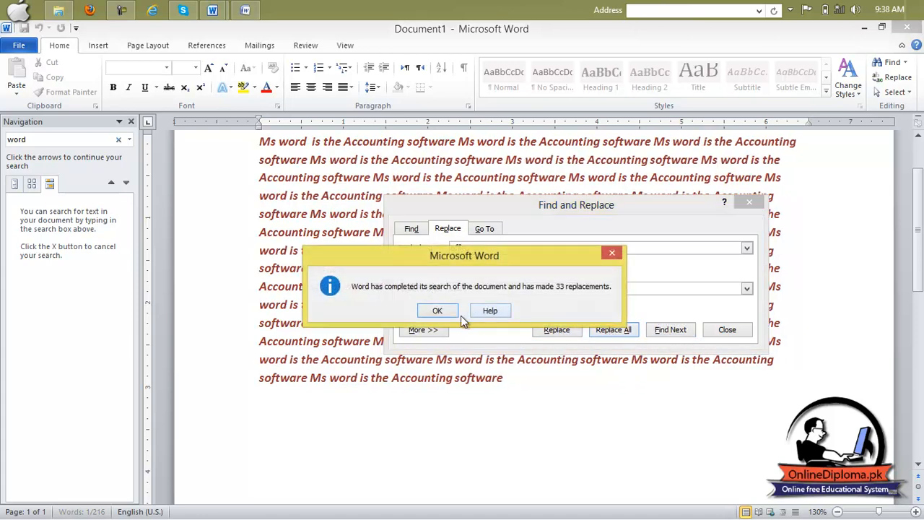
click(438, 311)
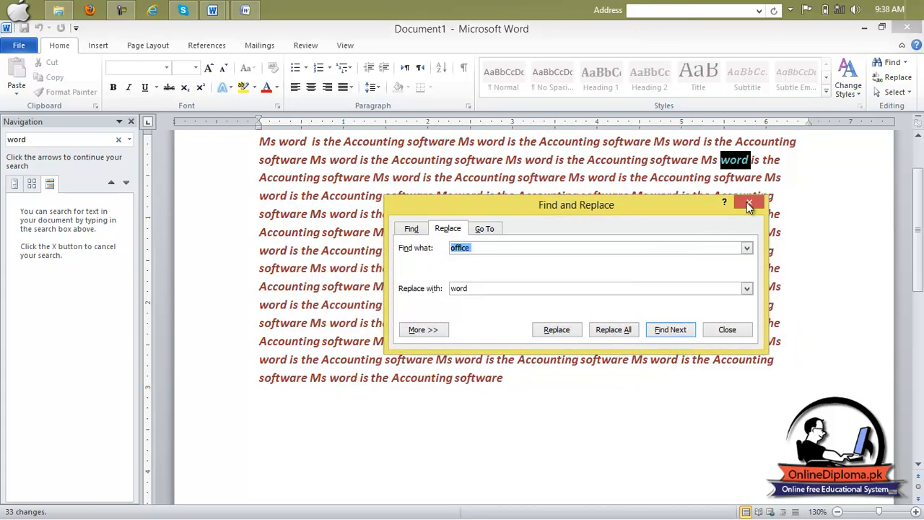
Show the Go To options, and close both the navigation display and Find and Replace
click(485, 229)
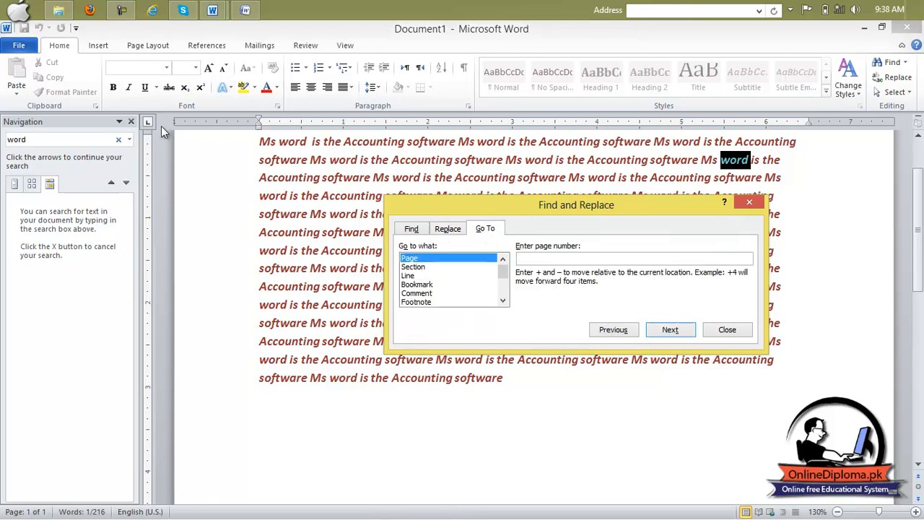
click(131, 121)
drag(517, 206, 494, 247)
click(724, 246)
Copy the whole paragraph and paste it twice at the end of the text
drag(454, 375, 143, 195)
key(ctrl+c)
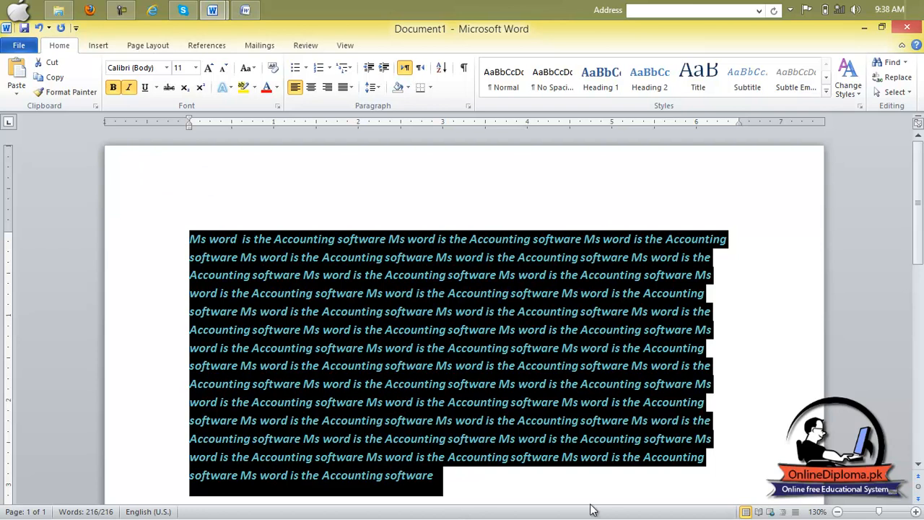
click(483, 476)
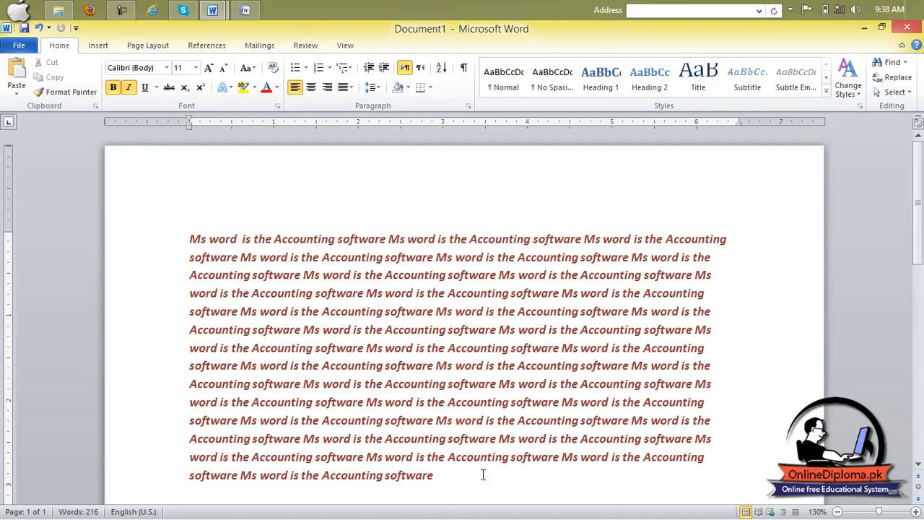
key(ctrl+v)
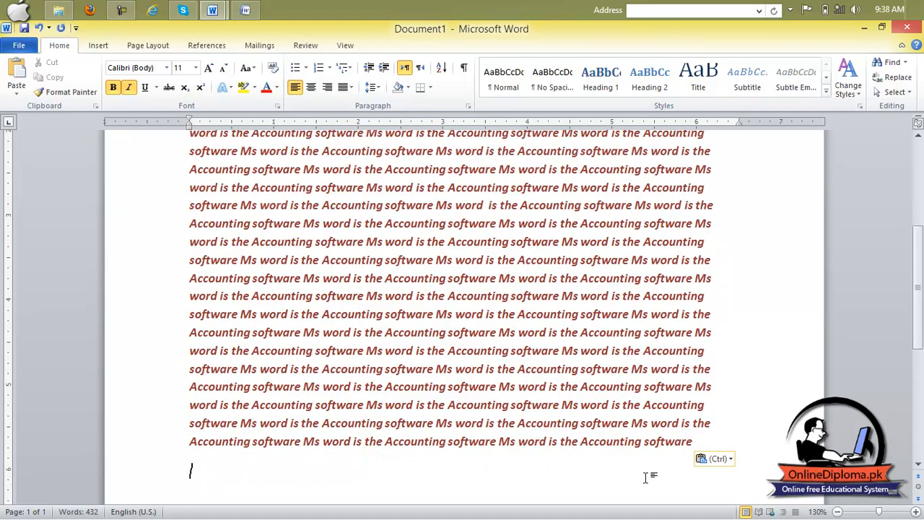
key(ctrl+v)
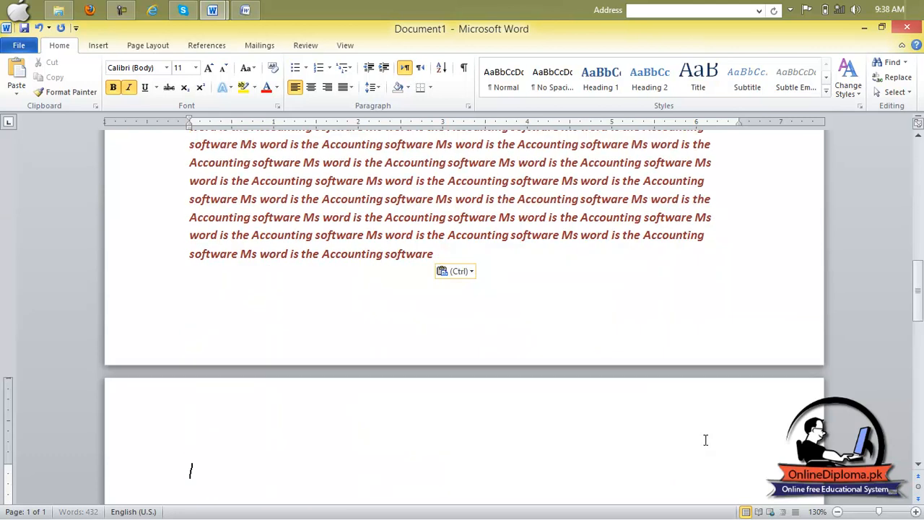
Delete all of the text except the first two "Ms word is the Accounting software" sentences on the first line
drag(444, 253, 183, 48)
drag(167, 196, 166, 202)
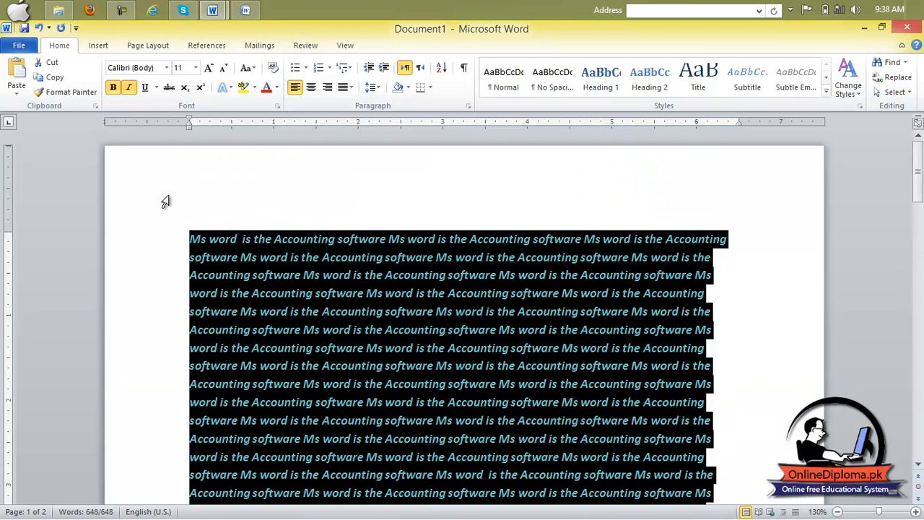
scroll(257, 256, down, 12)
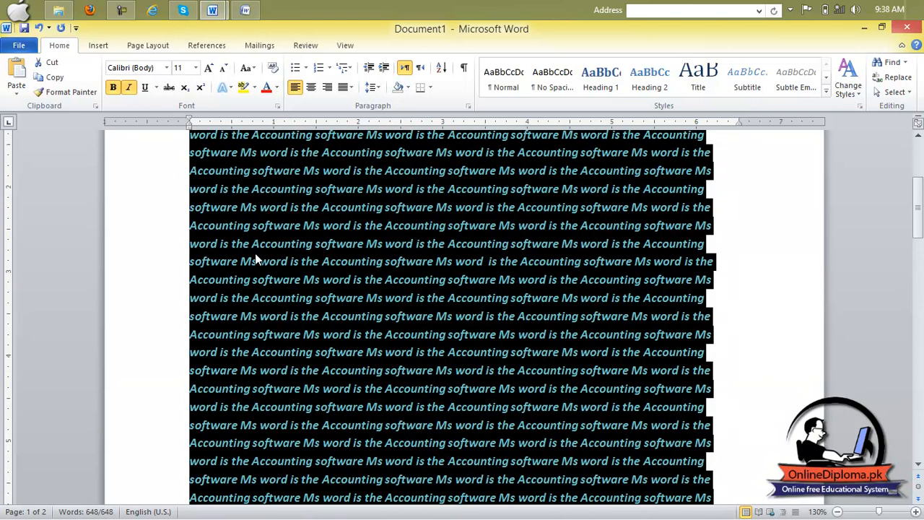
drag(482, 324, 214, 222)
key(Delete)
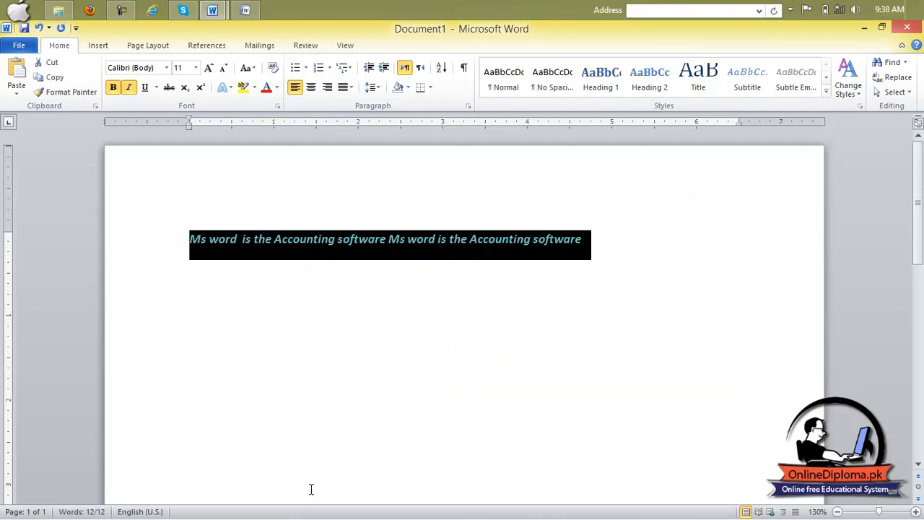
click(611, 236)
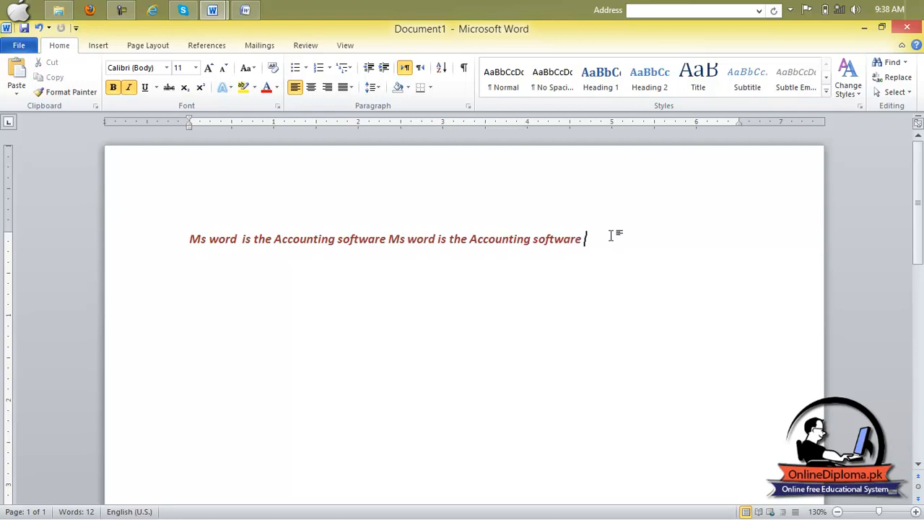
key(Return)
key(ctrl+z)
Remove bold and italics from the whole line, and reapply both to everything except the last word "software"
drag(583, 260, 144, 241)
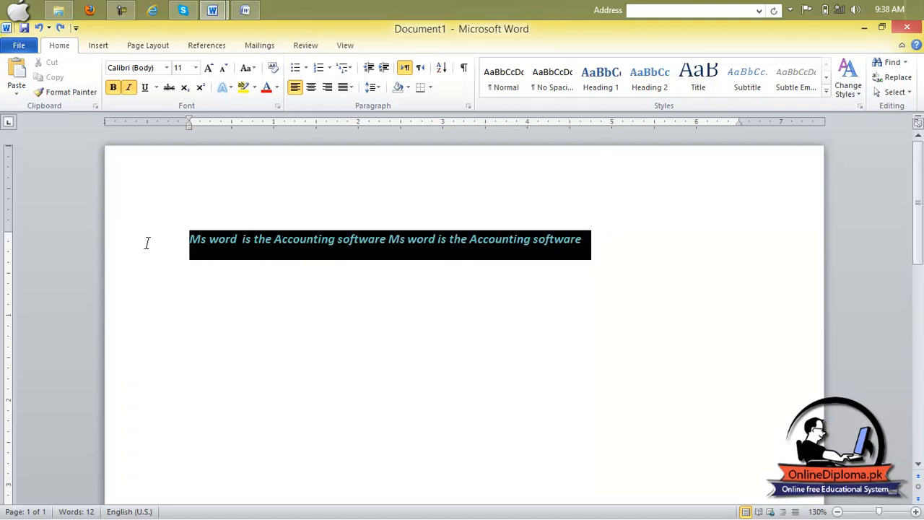
click(116, 87)
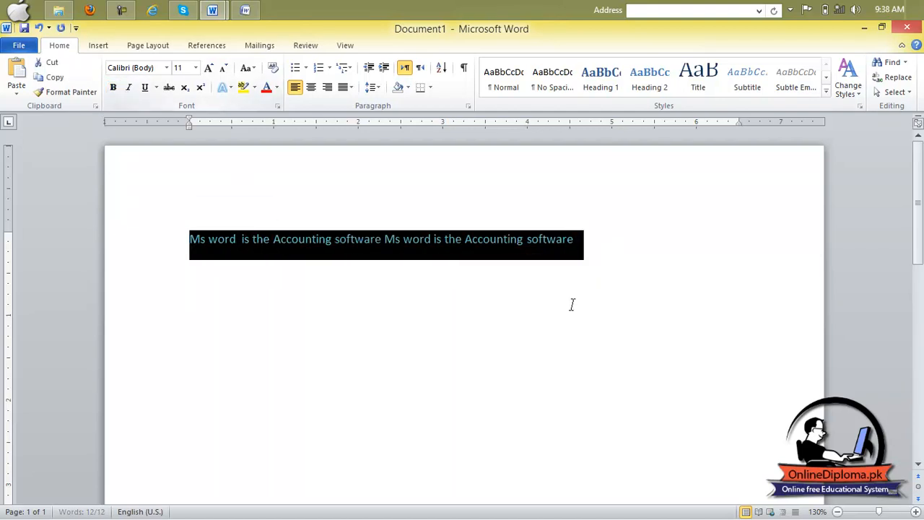
click(583, 240)
drag(526, 239, 188, 242)
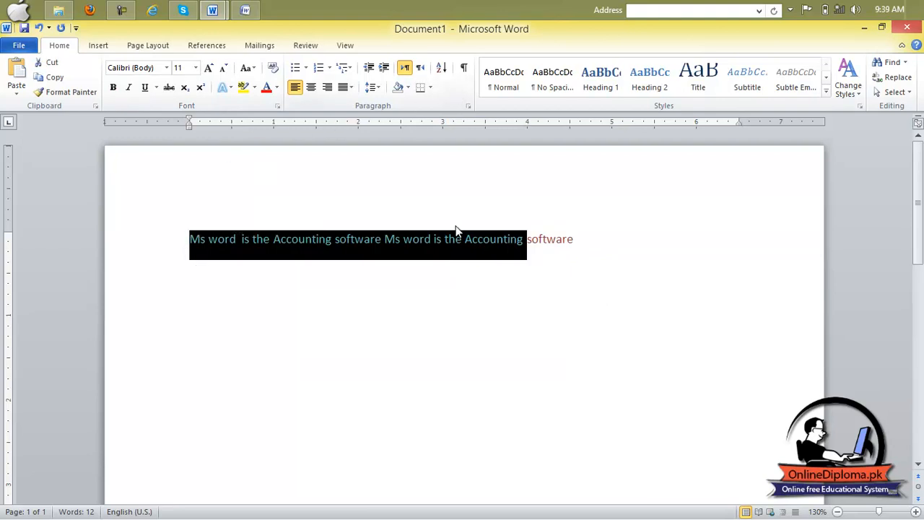
key(ctrl+b)
key(ctrl+i)
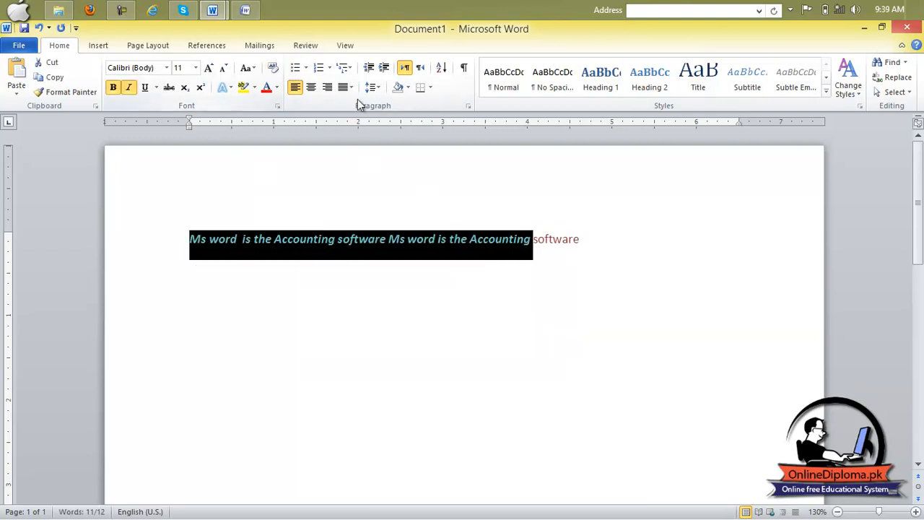
Clear all formatting from the whole remaining line of text
drag(601, 239, 180, 200)
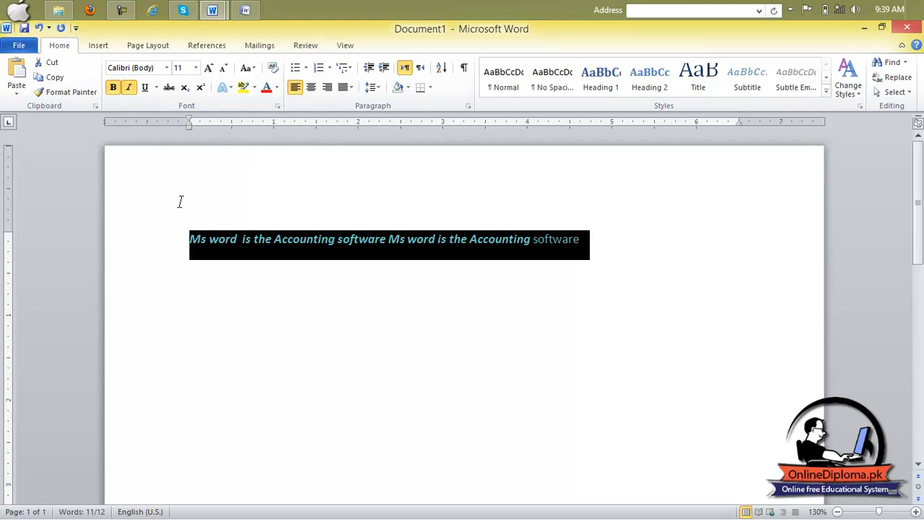
click(272, 67)
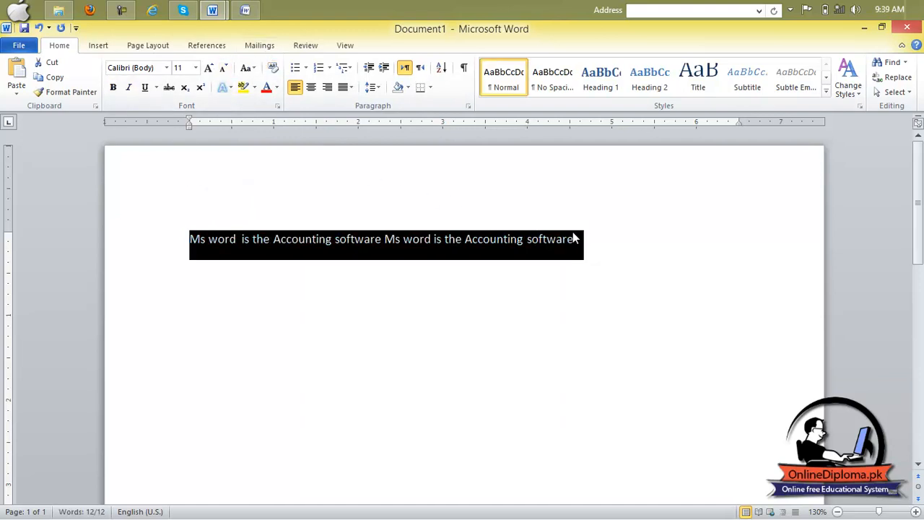
Copy the plain line and paste it repeatedly below itself until the document fills 21 pages
drag(579, 239, 186, 200)
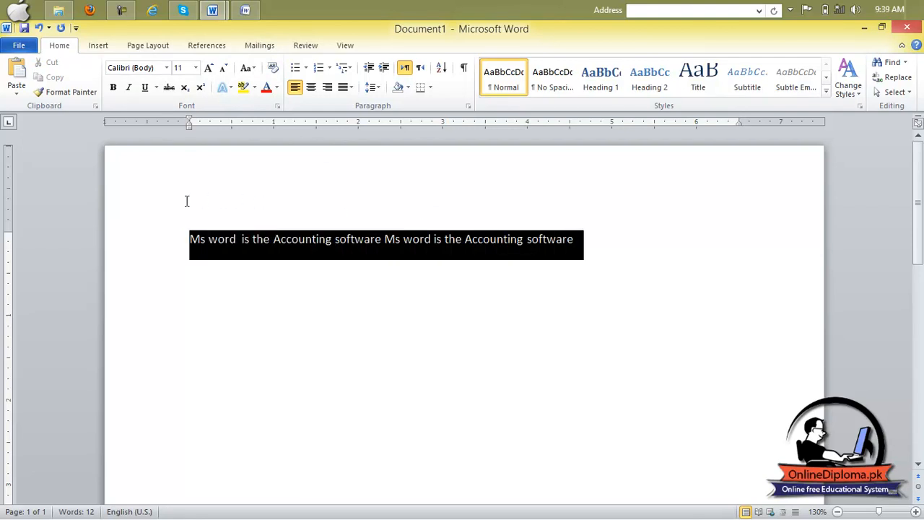
click(599, 245)
key(Return)
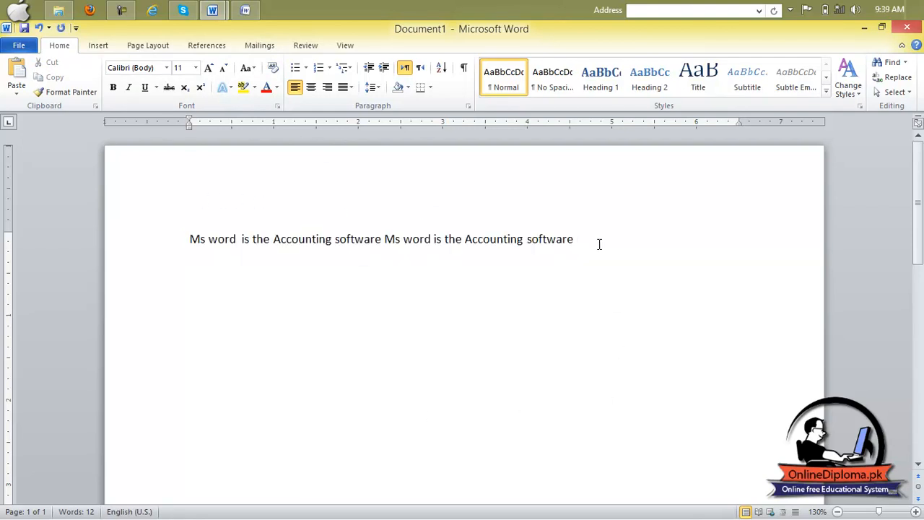
key(ctrl+v)
key(ctrl+v)
key(ctrl+v)
key(ctrl+v)
key(ctrl+v)
key(ctrl+v)
key(ctrl+v)
key(ctrl+v)
key(ctrl+v)
key(ctrl+v)
key(ctrl+v)
key(ctrl+v)
key(ctrl+v)
key(ctrl+v)
key(ctrl+v)
key(ctrl+v)
key(ctrl+v)
key(ctrl+v)
key(ctrl+v)
key(ctrl+v)
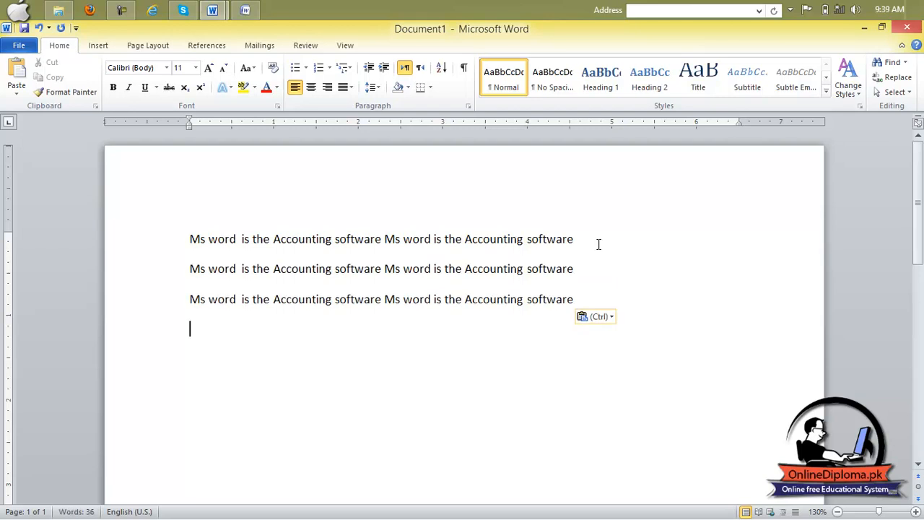
key(ctrl+v)
key(ctrl+v)
key(ctrl+v)
key(ctrl+v)
key(ctrl+v)
key(ctrl+v)
key(ctrl+v)
key(ctrl+v)
key(ctrl+v)
key(ctrl+v)
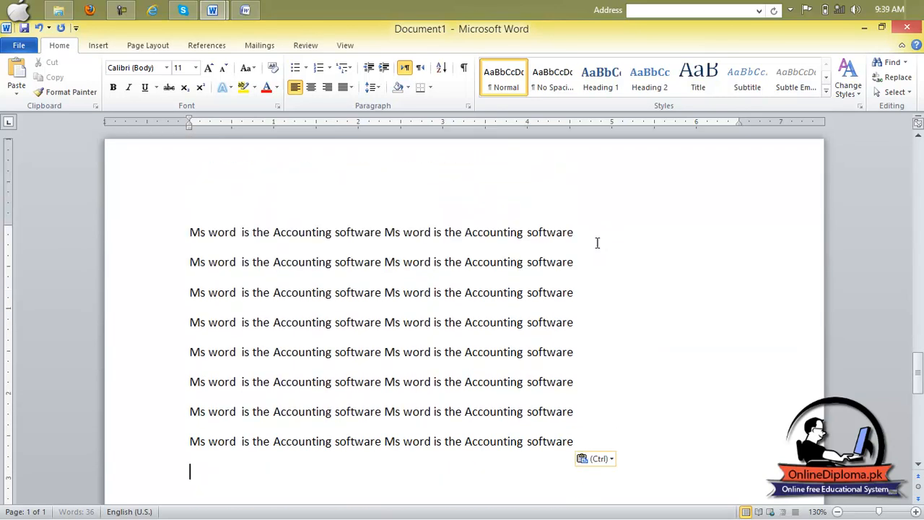
key(ctrl+v)
key(ctrl+v)
key(ctrl+v)
key(ctrl+v)
key(ctrl+v)
key(ctrl+v)
key(ctrl+v)
key(ctrl+v)
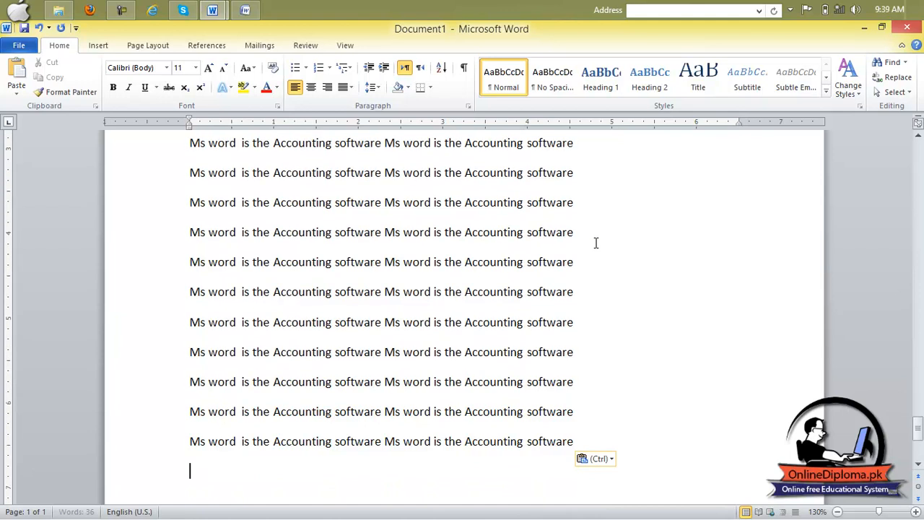
key(ctrl+v)
key(ctrl+v)
key(ctrl+v)
key(ctrl+v)
key(ctrl+v)
key(ctrl+v)
key(ctrl+v)
key(ctrl+v)
key(ctrl+v)
key(ctrl+v)
key(ctrl+v)
key(ctrl+v)
key(ctrl+v)
key(ctrl+v)
key(ctrl+v)
key(ctrl+v)
key(ctrl+v)
key(ctrl+v)
key(ctrl+v)
key(ctrl+v)
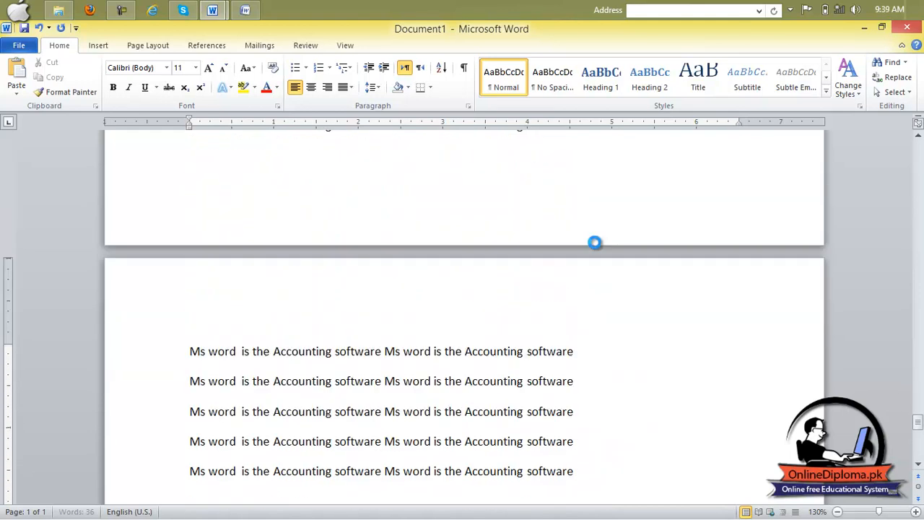
key(ctrl+v)
key(ctrl+v)
key(ctrl+v)
key(ctrl+v)
key(ctrl+v)
key(ctrl+v)
key(ctrl+v)
key(ctrl+v)
key(ctrl+v)
key(ctrl+v)
key(ctrl+v)
key(ctrl+v)
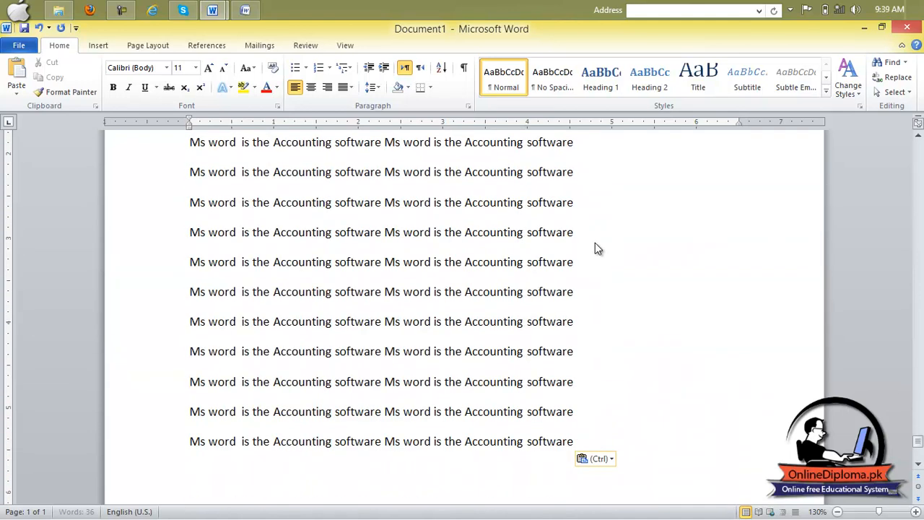
key(ctrl+v)
key(ctrl+v)
key(ctrl+v)
key(ctrl+v)
key(ctrl+v)
key(ctrl+v)
key(ctrl+v)
key(ctrl+v)
key(ctrl+v)
key(ctrl+v)
key(ctrl+v)
key(ctrl+v)
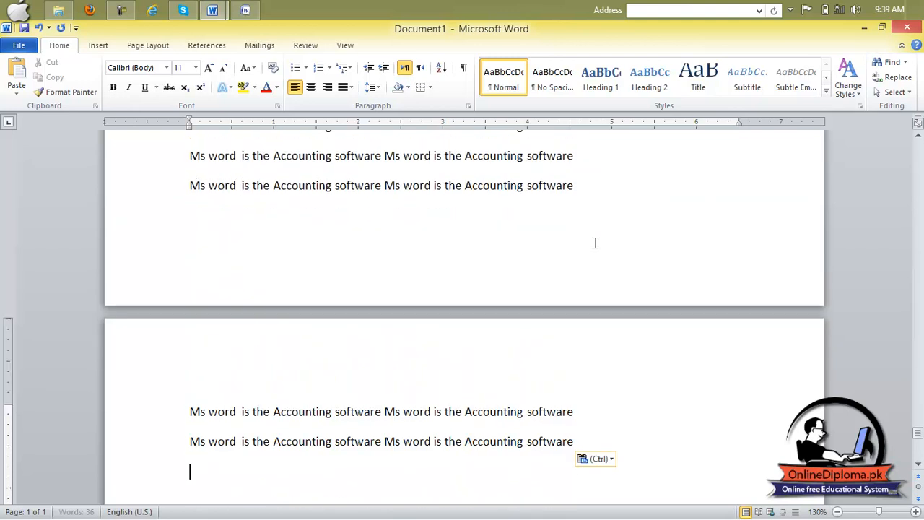
key(ctrl+v)
key(ctrl+v)
key(ctrl+v)
key(ctrl+v)
key(ctrl+v)
key(ctrl+v)
key(ctrl+v)
key(ctrl+v)
key(ctrl+v)
key(ctrl+v)
key(ctrl+v)
key(ctrl+v)
key(ctrl+v)
key(ctrl+v)
key(ctrl+v)
key(ctrl+v)
key(ctrl+v)
key(ctrl+v)
key(ctrl+v)
key(ctrl+v)
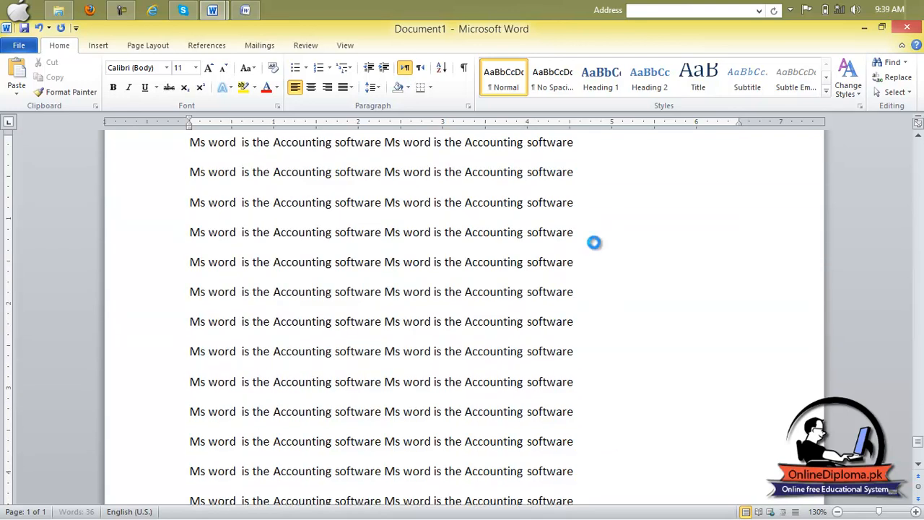
key(ctrl+v)
key(ctrl+v)
key(ctrl+v)
key(ctrl+v)
key(ctrl+v)
key(ctrl+v)
key(ctrl+v)
key(ctrl+v)
key(ctrl+v)
key(ctrl+v)
key(ctrl+v)
key(ctrl+v)
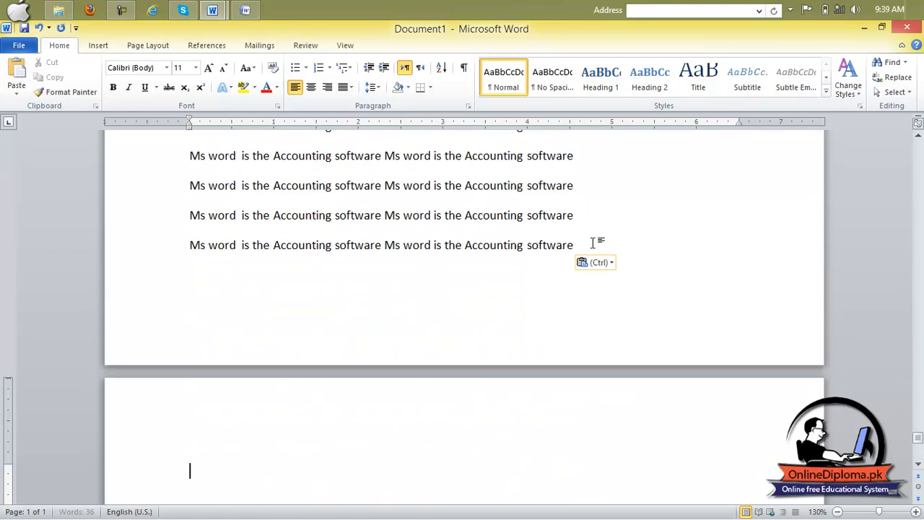
key(ctrl+v)
key(ctrl+v)
key(ctrl+v)
key(ctrl+v)
key(ctrl+v)
key(ctrl+v)
key(ctrl+v)
key(ctrl+v)
key(ctrl+v)
key(ctrl+v)
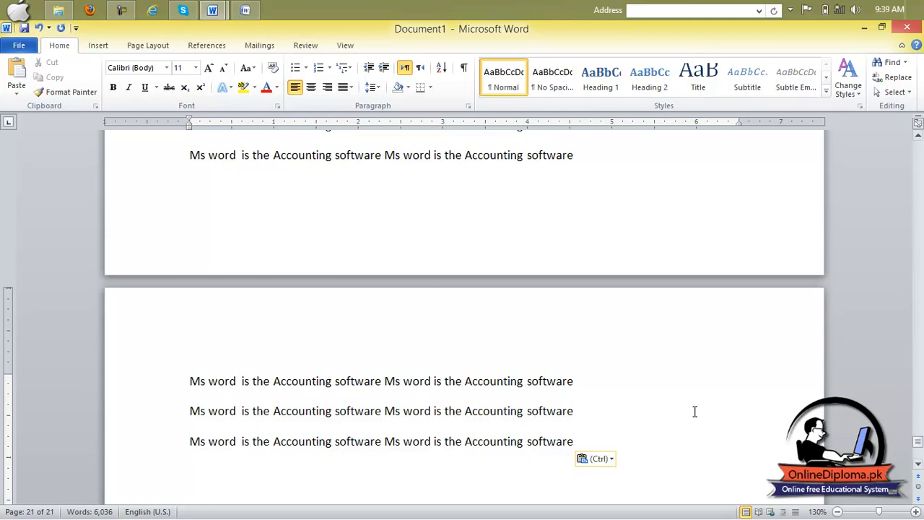
Remove the space after paragraphs throughout the document and set its line spacing to 1.0
key(ctrl+a)
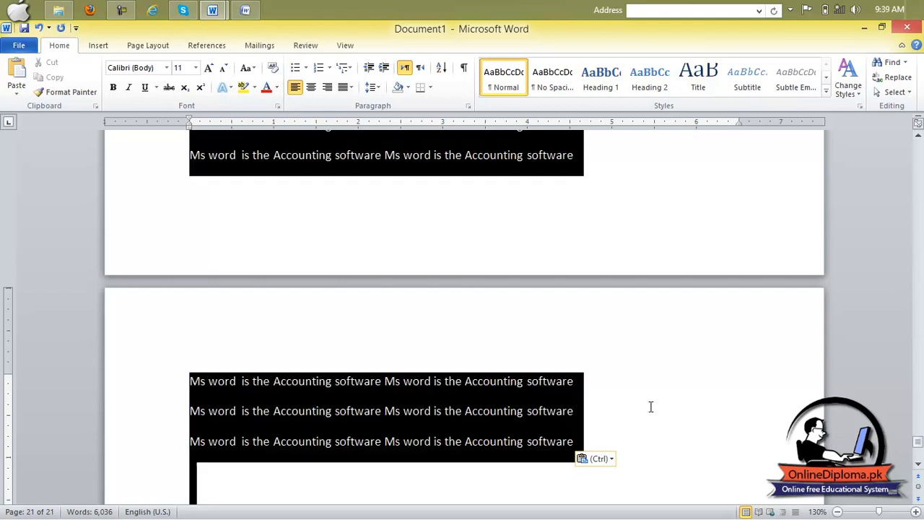
click(380, 87)
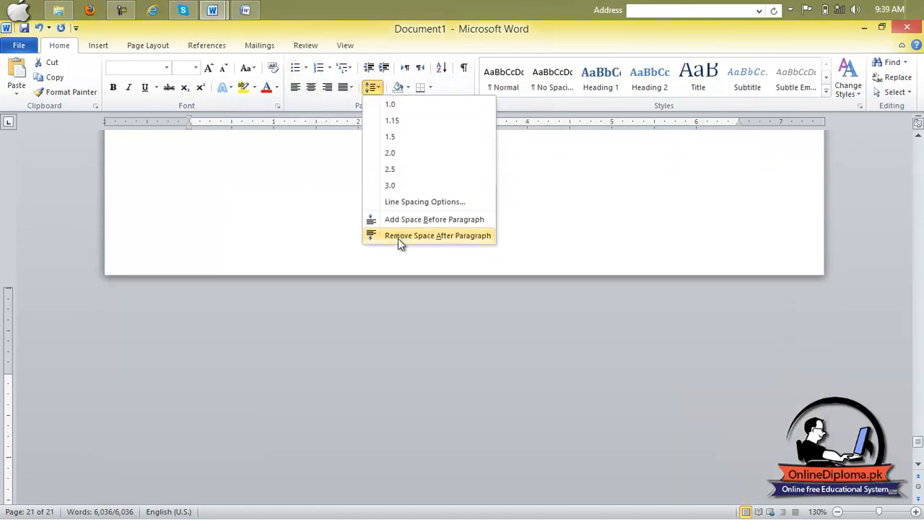
click(398, 238)
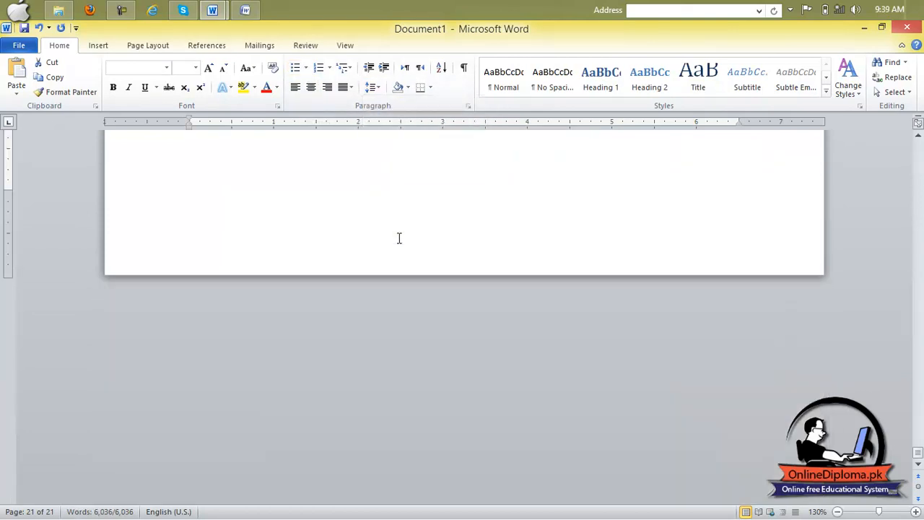
click(371, 87)
click(379, 108)
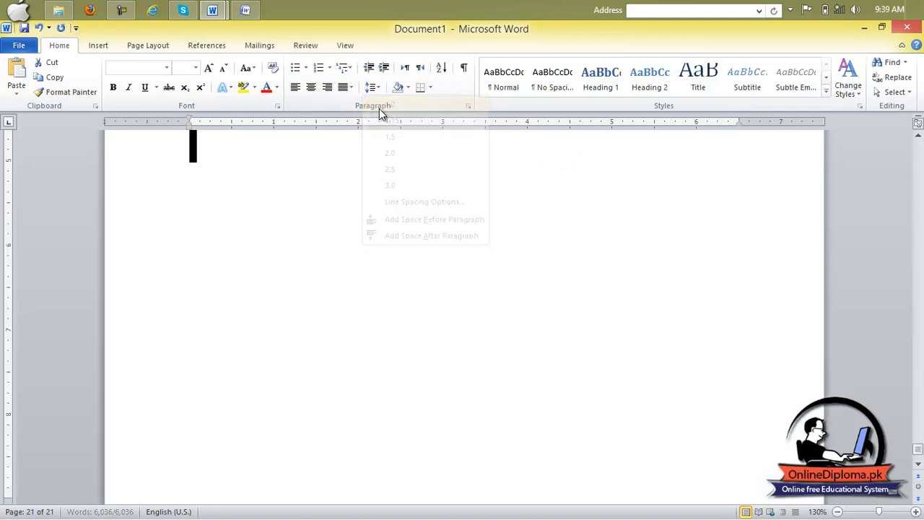
scroll(557, 275, down, 10)
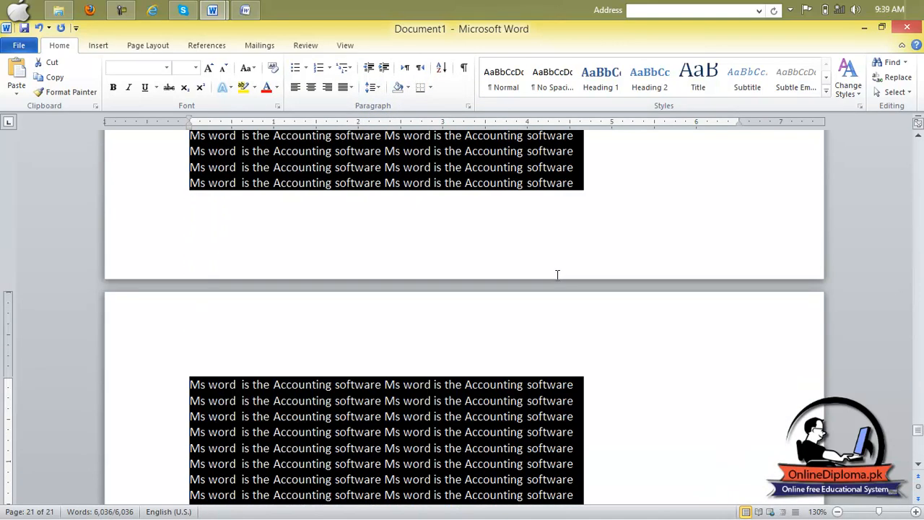
click(565, 387)
scroll(564, 379, down, 5)
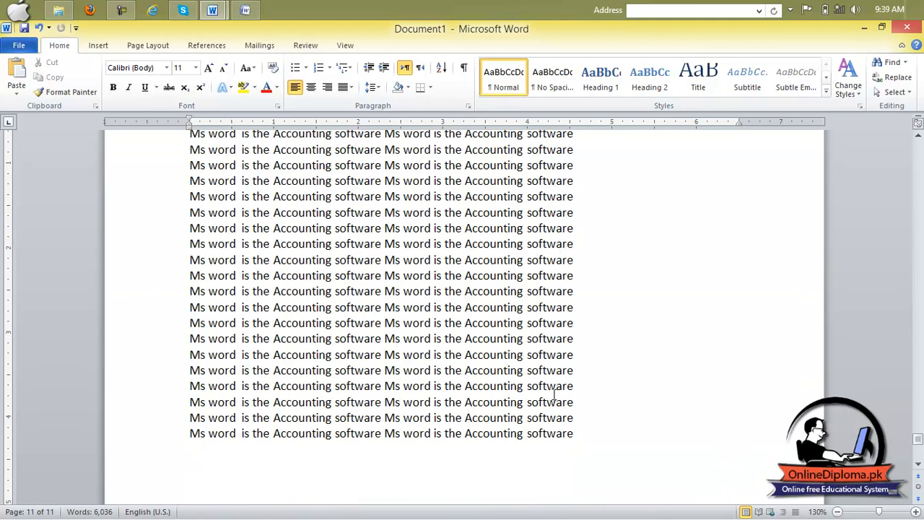
Copy the entire document text and paste it at the end of the last line of text
key(ctrl+a)
click(576, 432)
key(ctrl+a)
key(ctrl+c)
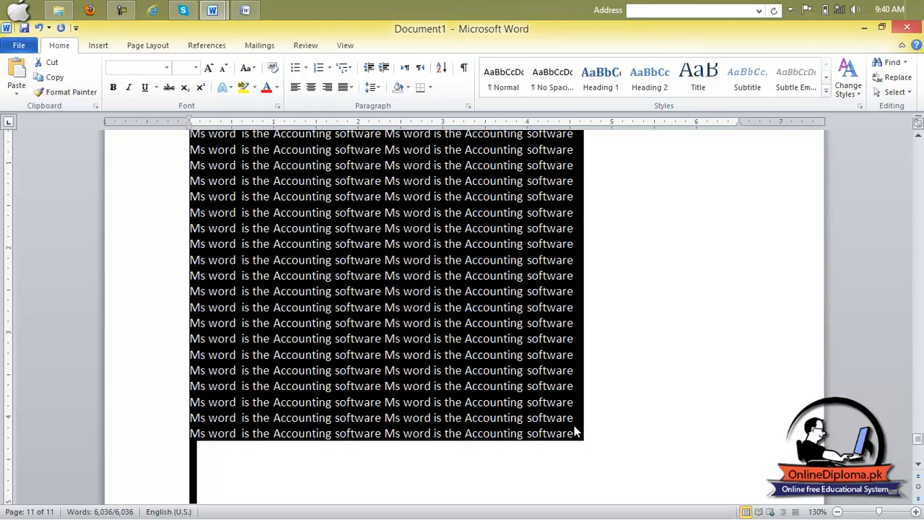
click(576, 434)
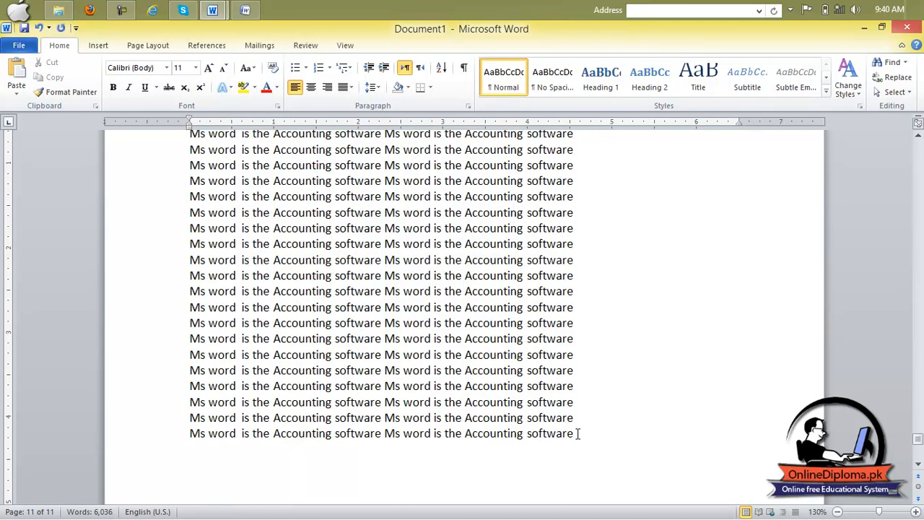
key(ctrl+v)
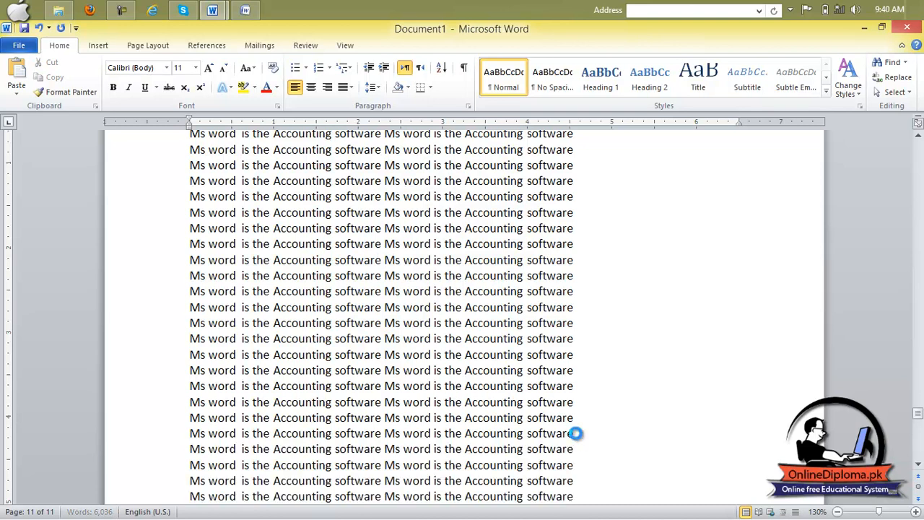
Apply the 1. 2. 3. numbering style to all the text in the document
click(578, 207)
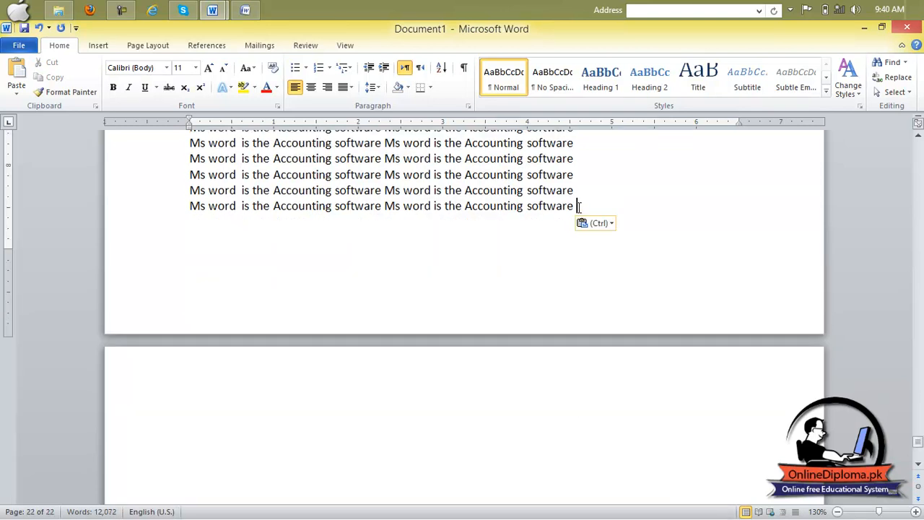
key(ctrl+a)
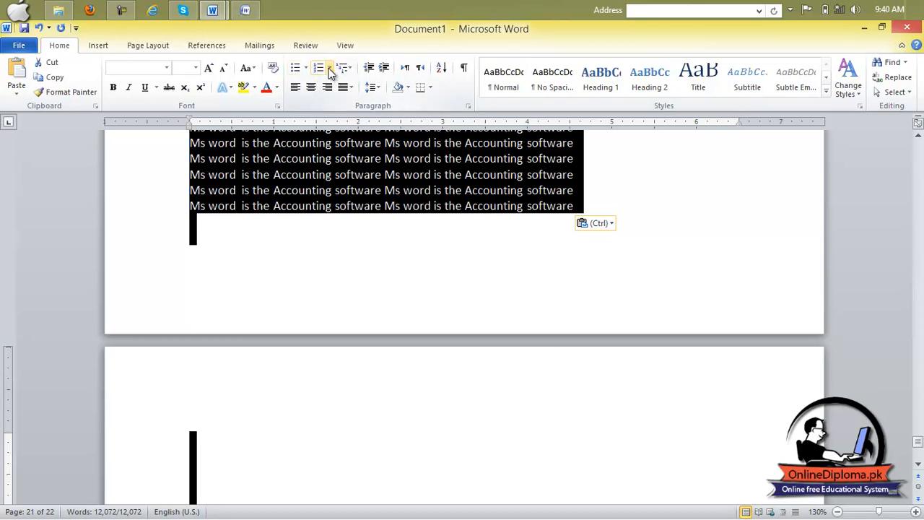
click(328, 68)
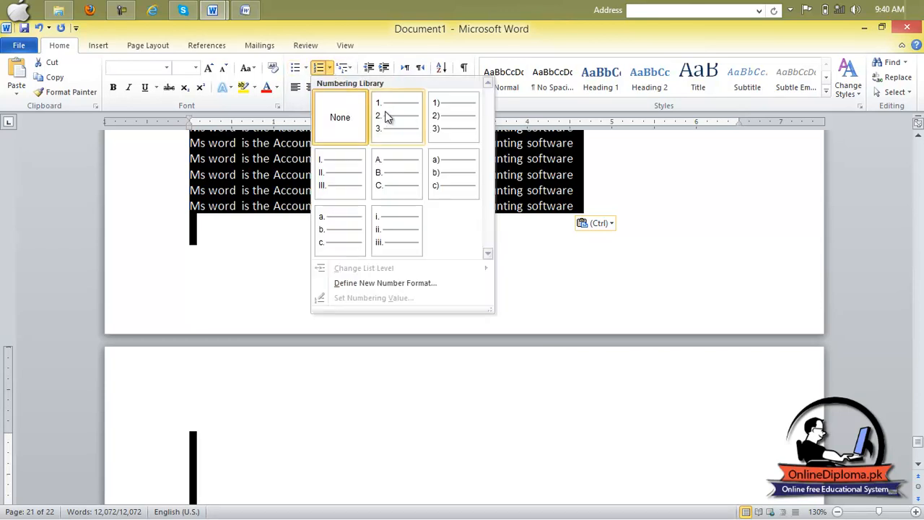
click(386, 117)
click(414, 218)
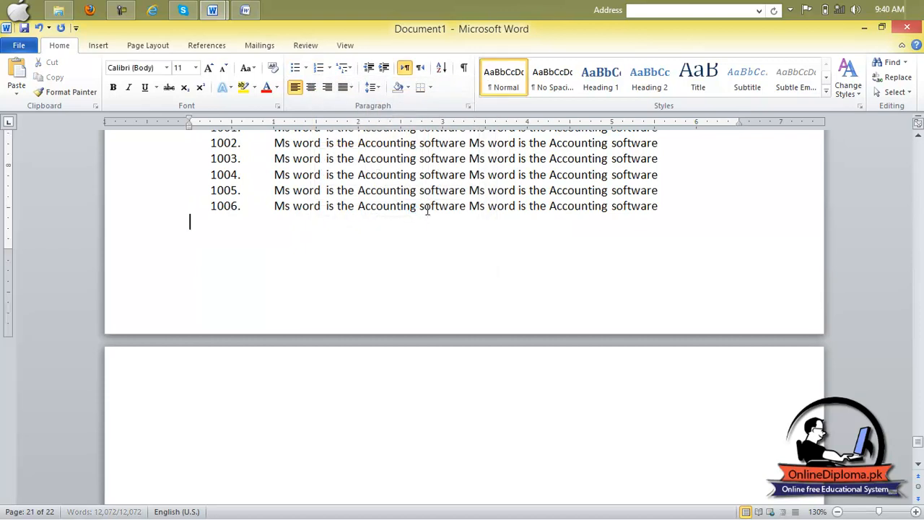
Use Go To to jump to page 5, page 12 and page 15 of the document
drag(919, 443, 879, 92)
click(893, 77)
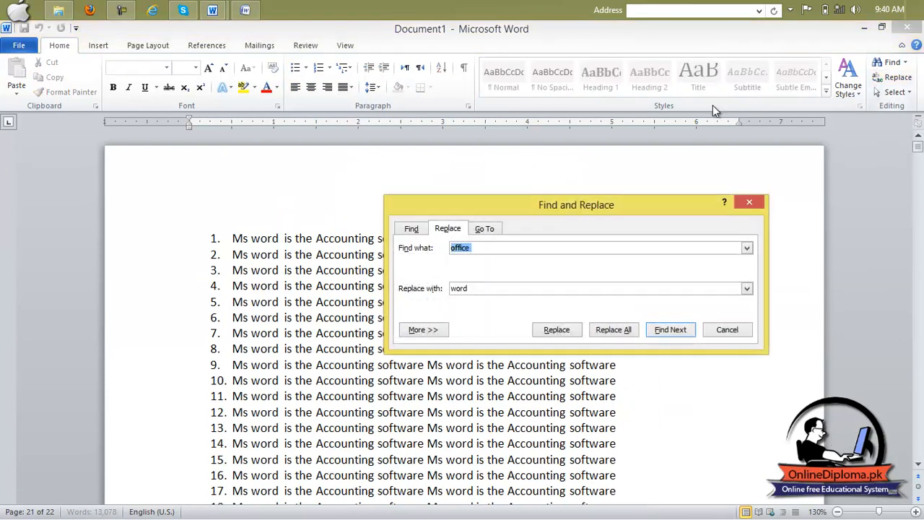
click(487, 229)
drag(506, 203, 573, 107)
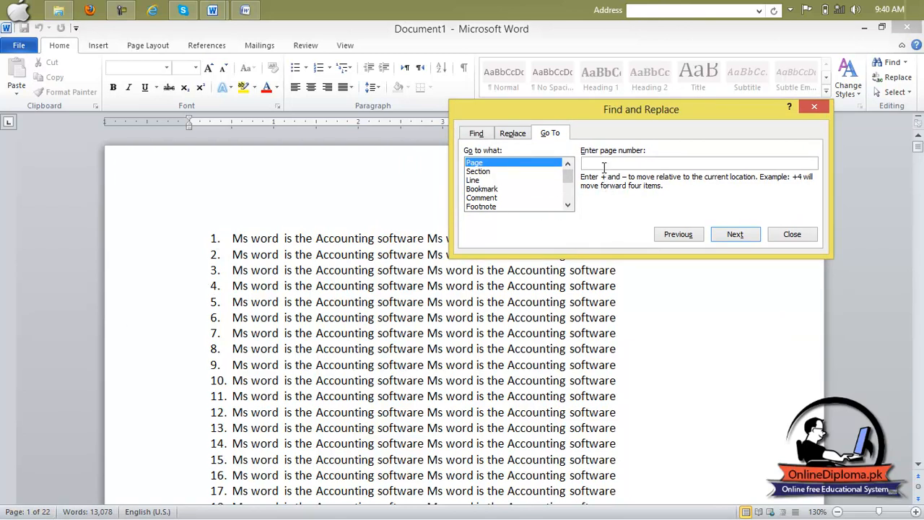
text(5)
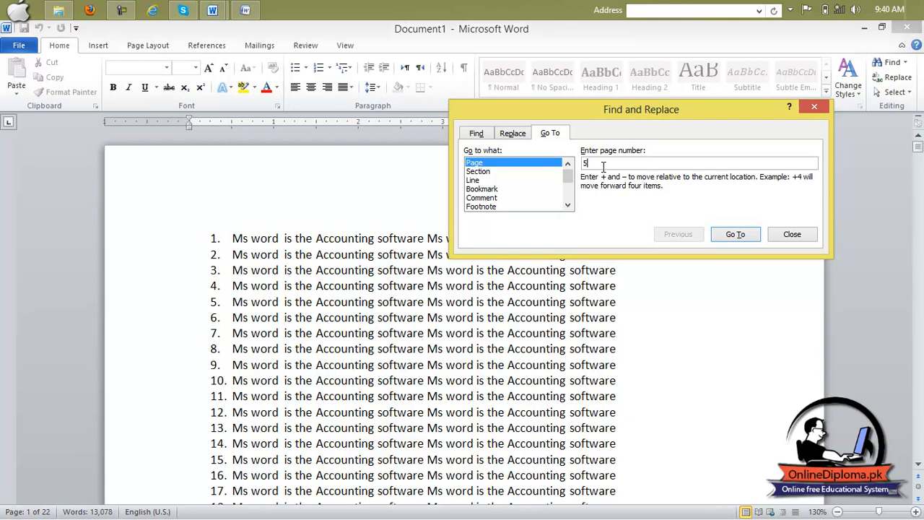
key(Return)
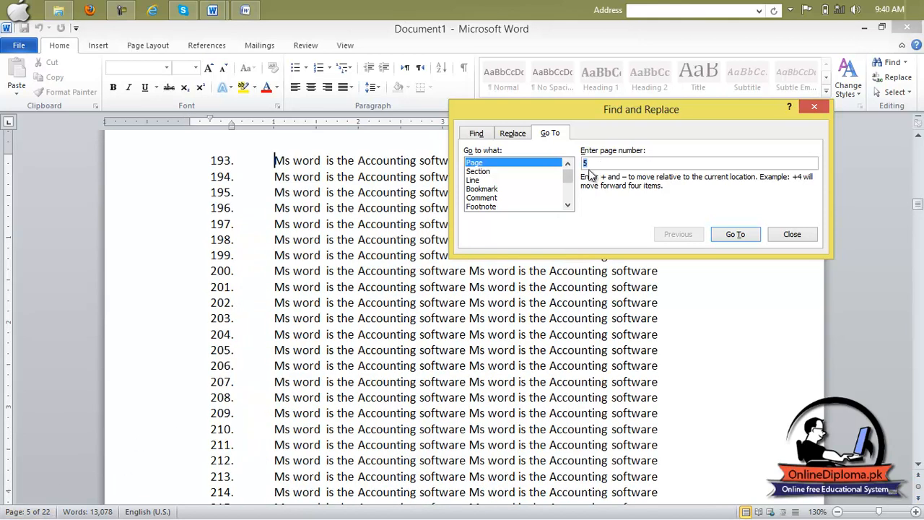
key(Return)
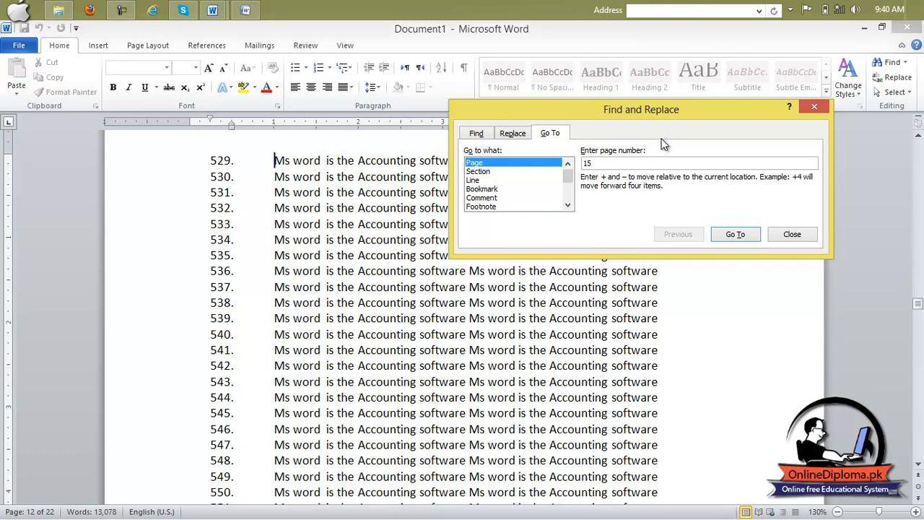
key(Return)
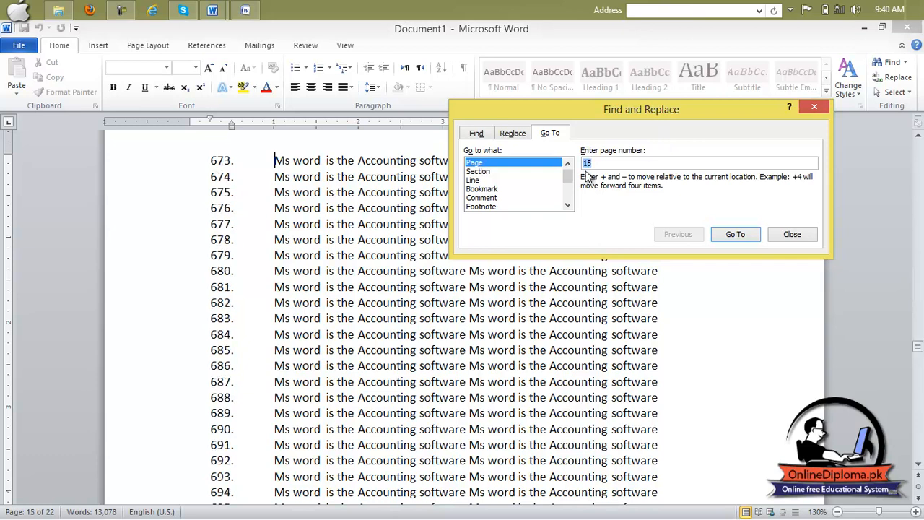
Look through the Section, Bookmark, Comment and Footnote targets in Go To and jump to line 12
click(482, 173)
click(483, 189)
click(483, 198)
click(482, 206)
click(483, 198)
click(482, 189)
click(475, 180)
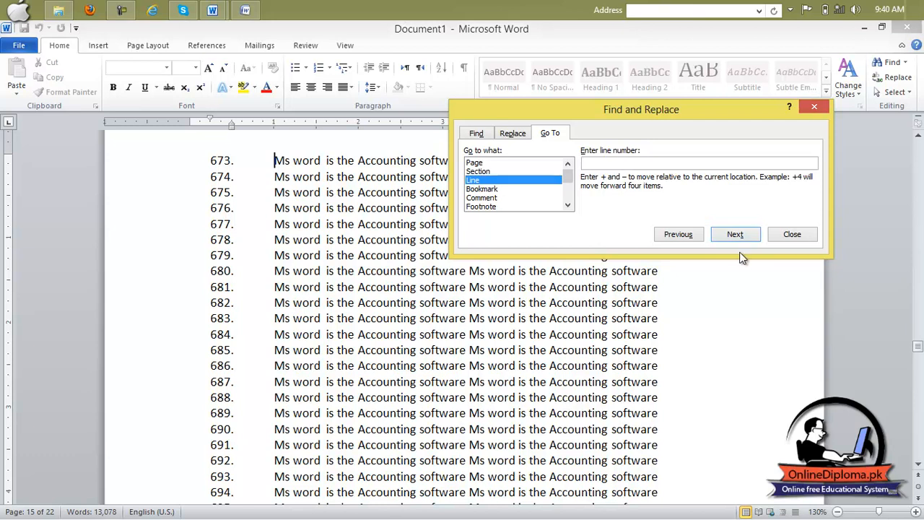
text(12)
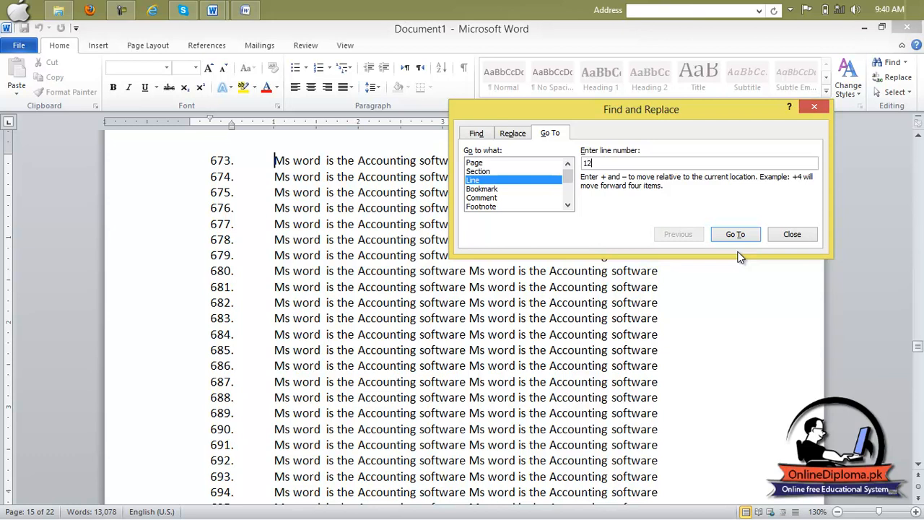
key(Return)
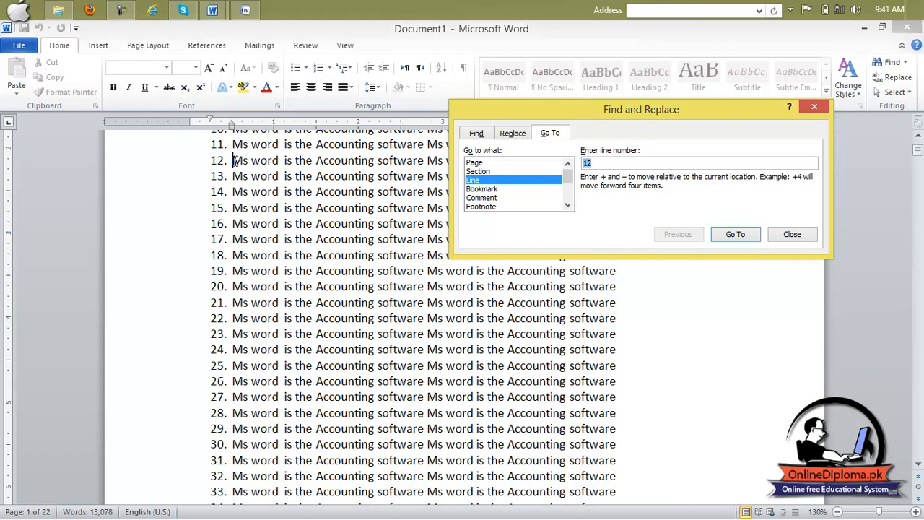
Use Go To to jump to line 15 and line 200, and close the Find and Replace dialog
text(15)
key(Return)
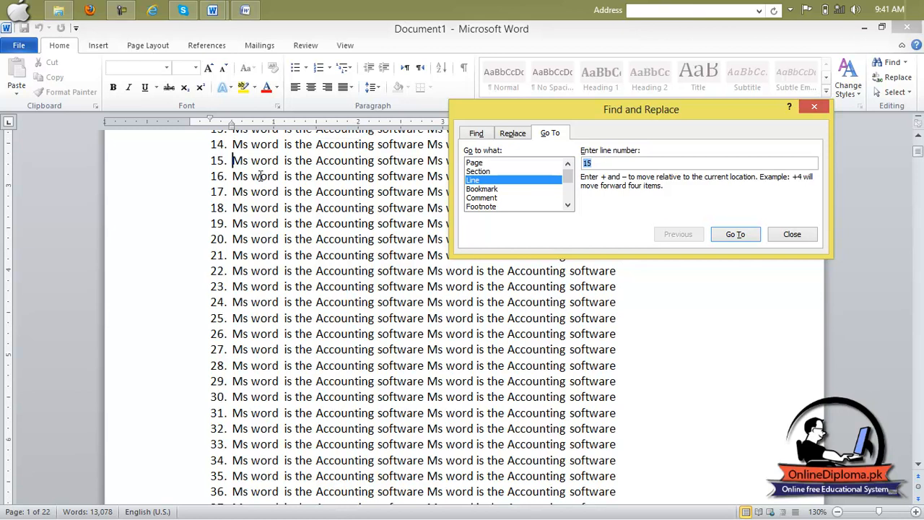
text(200)
key(Return)
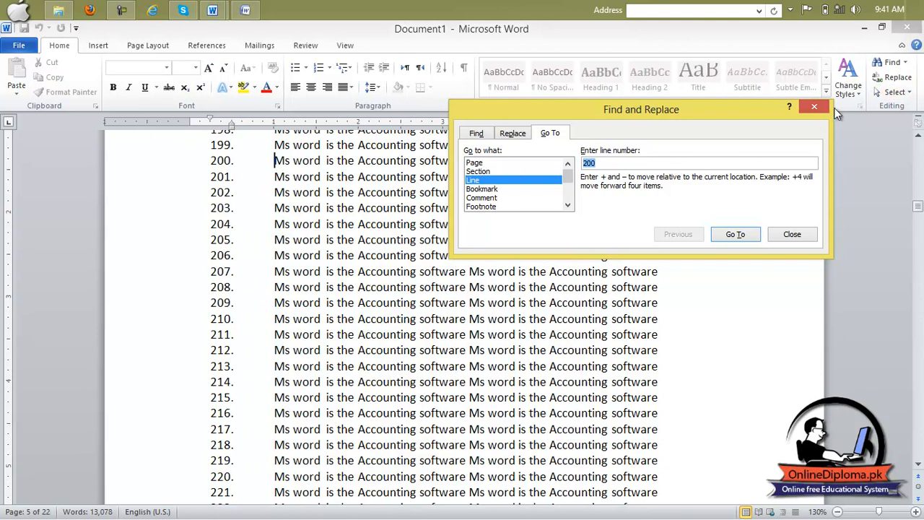
click(810, 106)
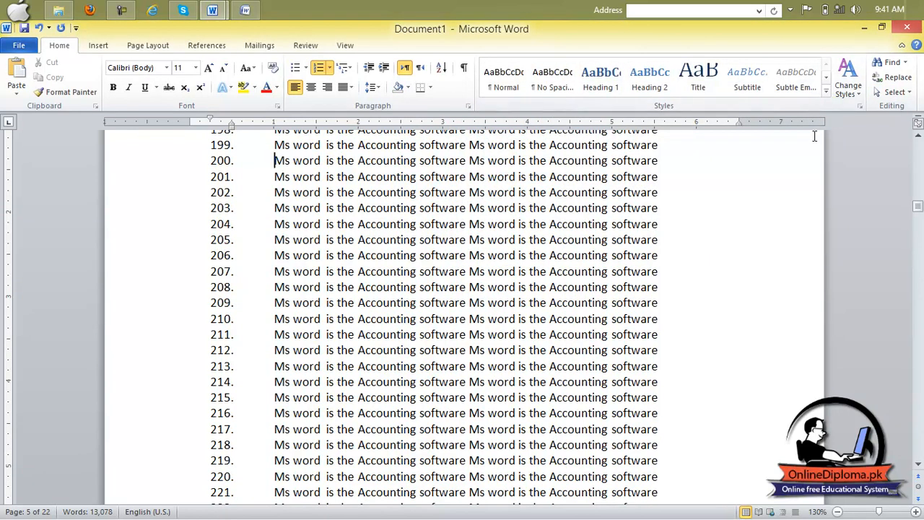
Select the whole document with the Select All command and clear the selection again
click(891, 94)
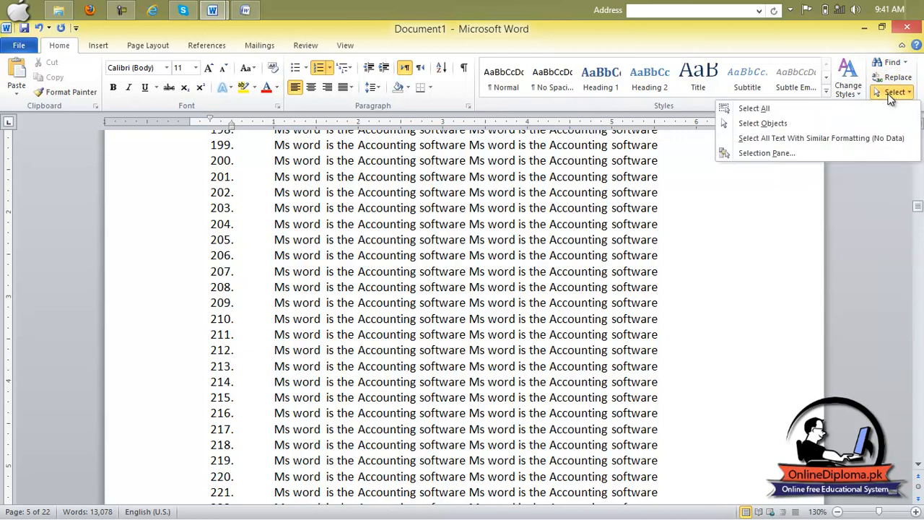
click(786, 109)
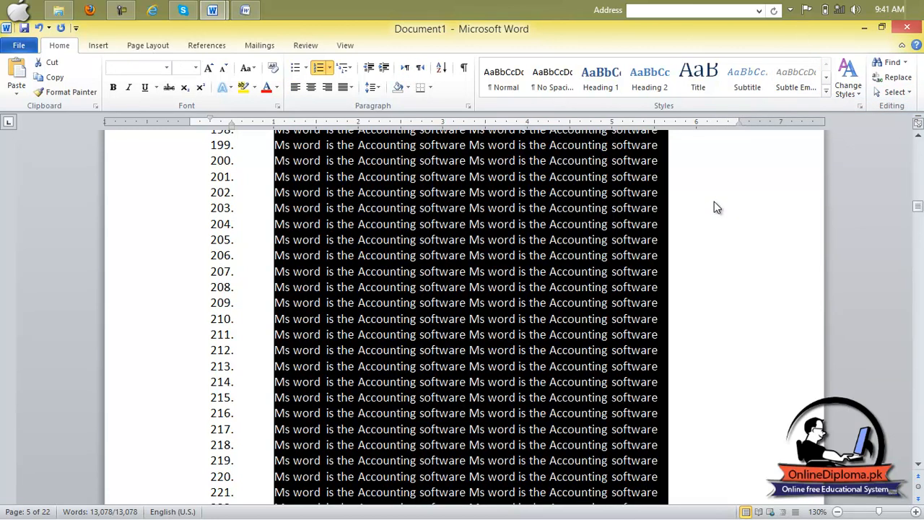
click(713, 201)
click(891, 92)
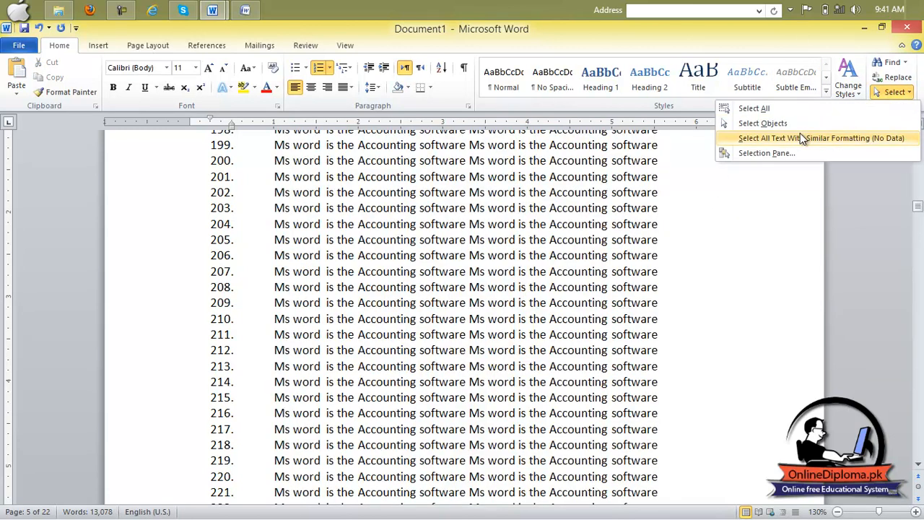
Draw a rectangle about 4.67" wide and 2.76" high over numbered lines 201 to 215
click(96, 46)
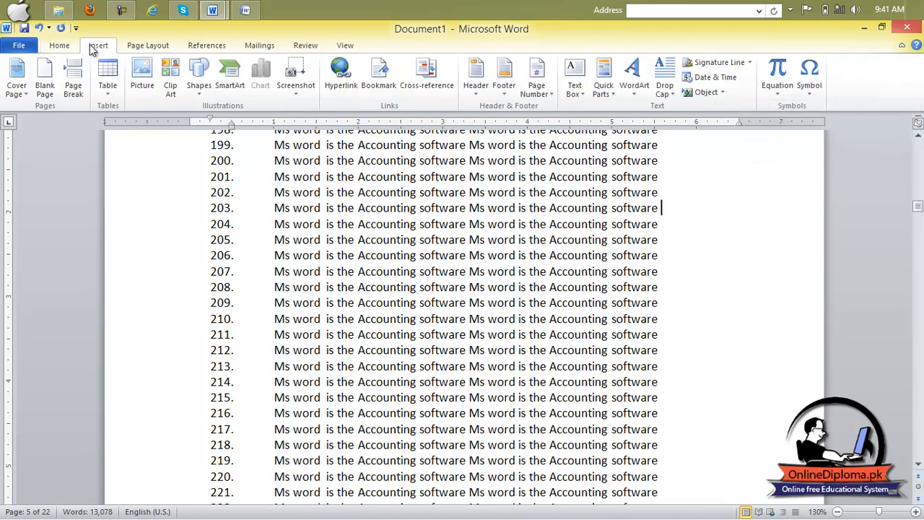
click(190, 87)
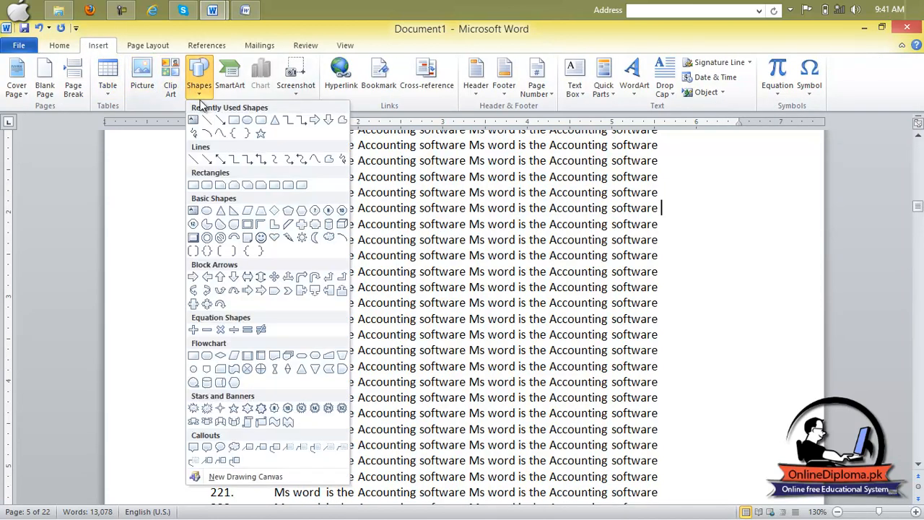
click(233, 124)
mouse_move(247, 165)
mouse_down()
mouse_move(366, 212)
mouse_move(644, 398)
mouse_up()
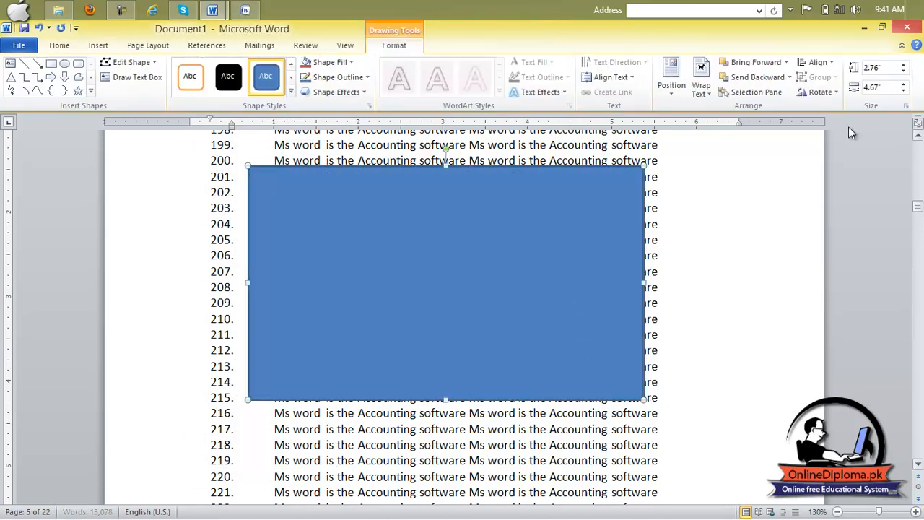
Turn on Select Objects and move the blue rectangle slightly down and to the right over the numbered text
click(64, 44)
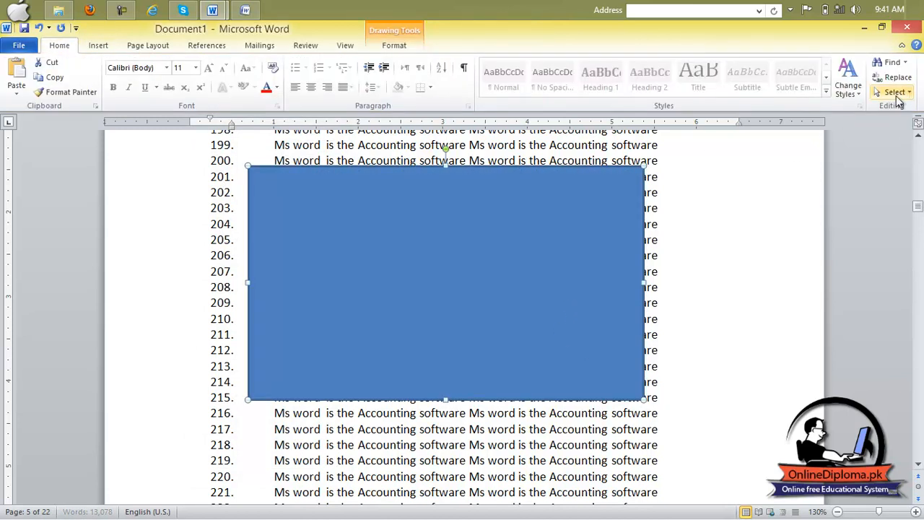
click(895, 93)
click(825, 127)
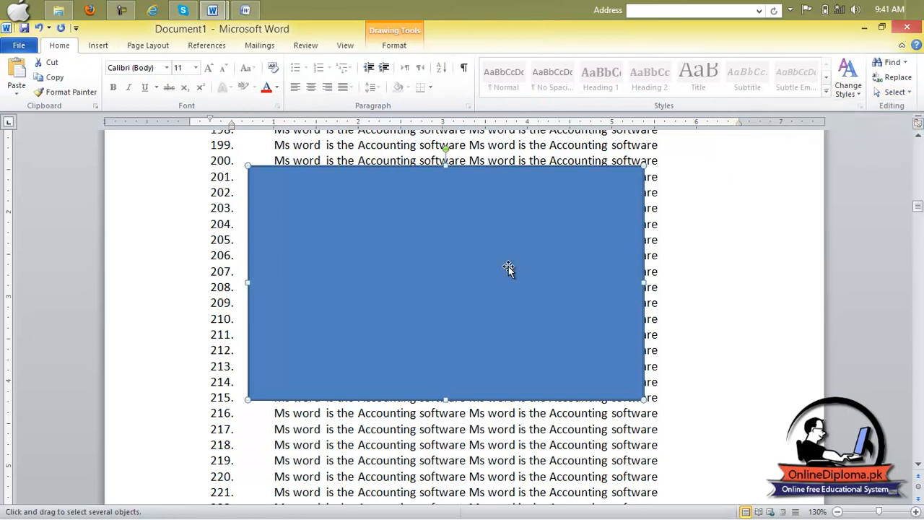
drag(469, 290, 522, 303)
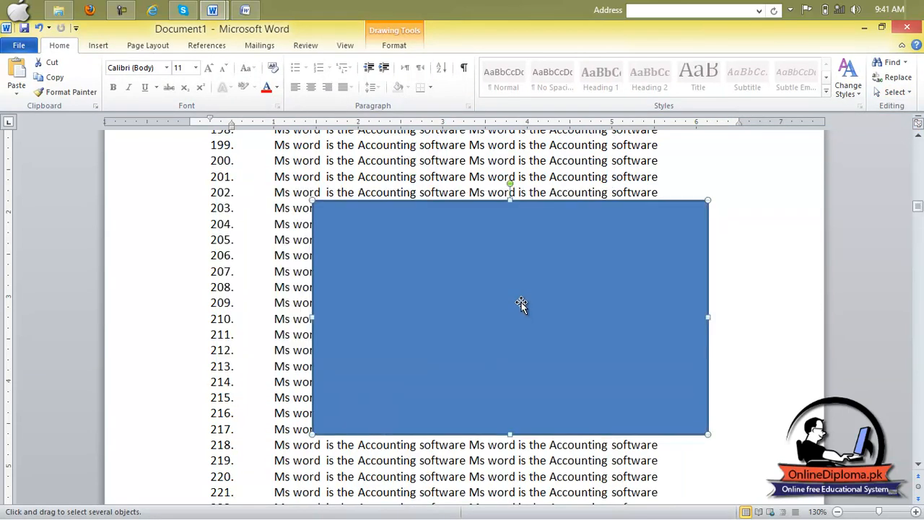
Deselect the rectangle by placing the cursor in line 219, and select all text with similar formatting
click(894, 92)
click(527, 179)
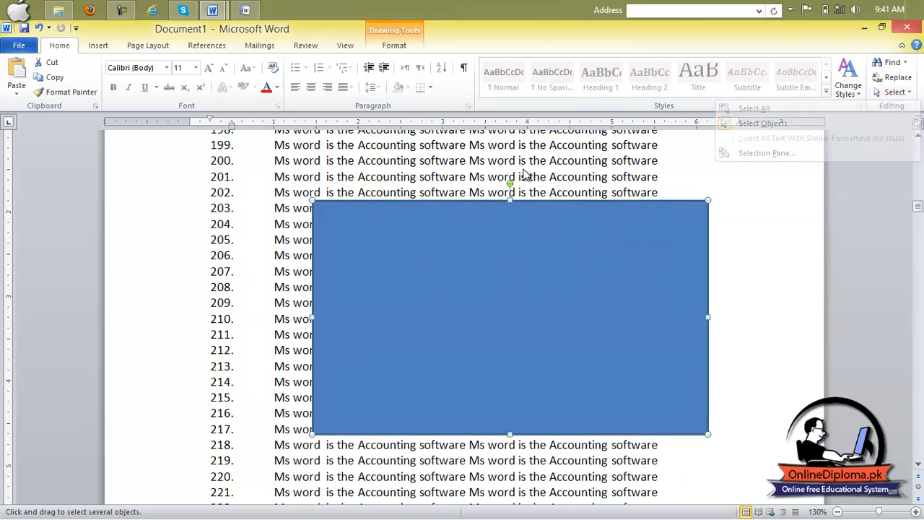
triple_click(465, 467)
click(470, 460)
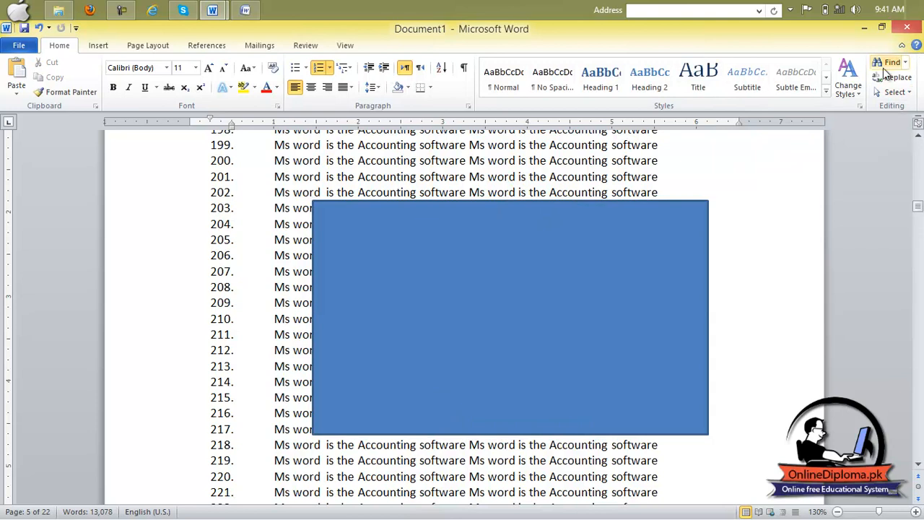
click(893, 92)
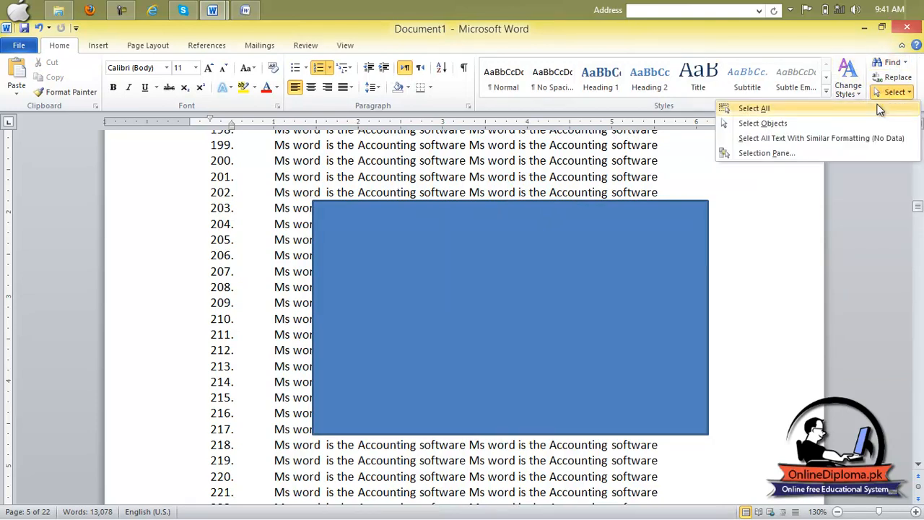
click(852, 138)
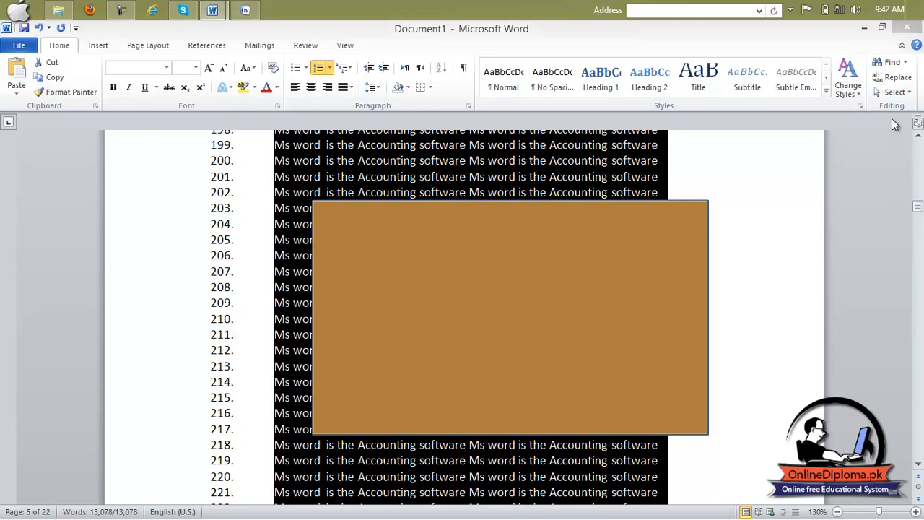
Display the Selection and Visibility list of shapes and select the blue rectangle on the page
click(892, 94)
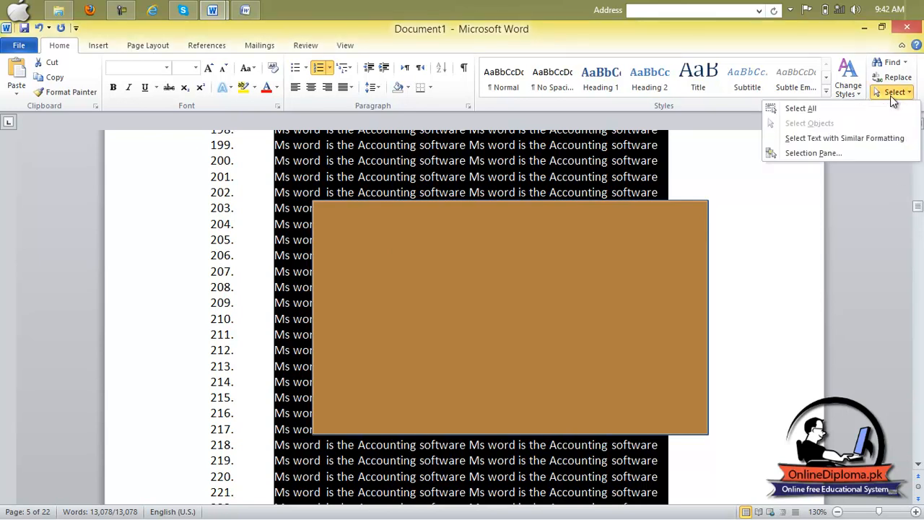
click(818, 158)
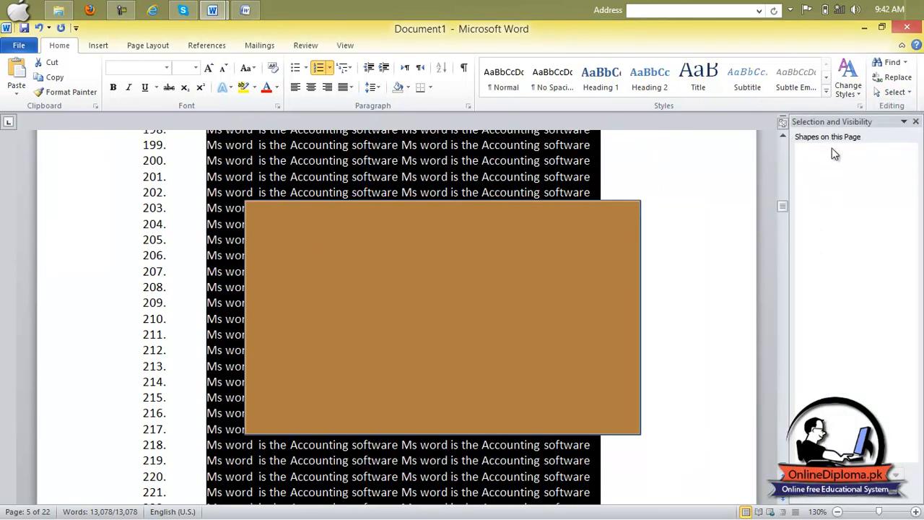
click(495, 209)
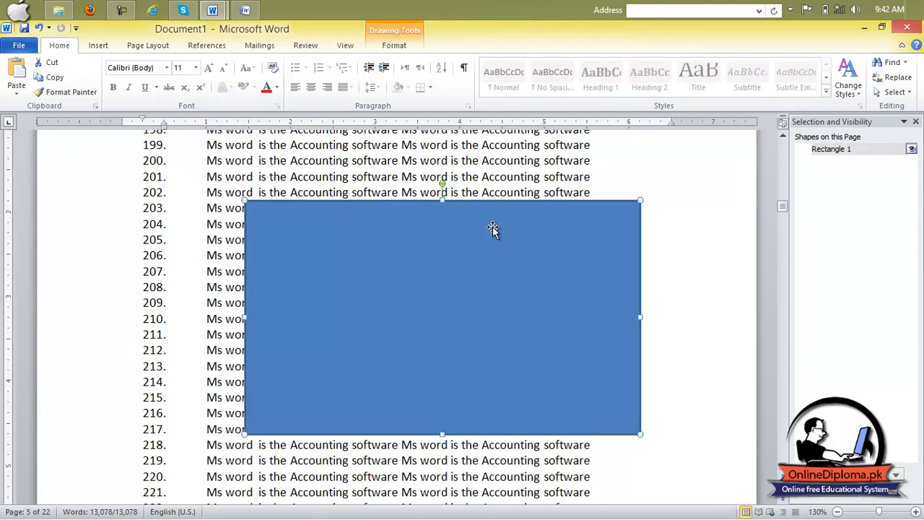
Draw an oval about 1.61" wide and 2.37" high beside the rectangle's left edge
click(98, 45)
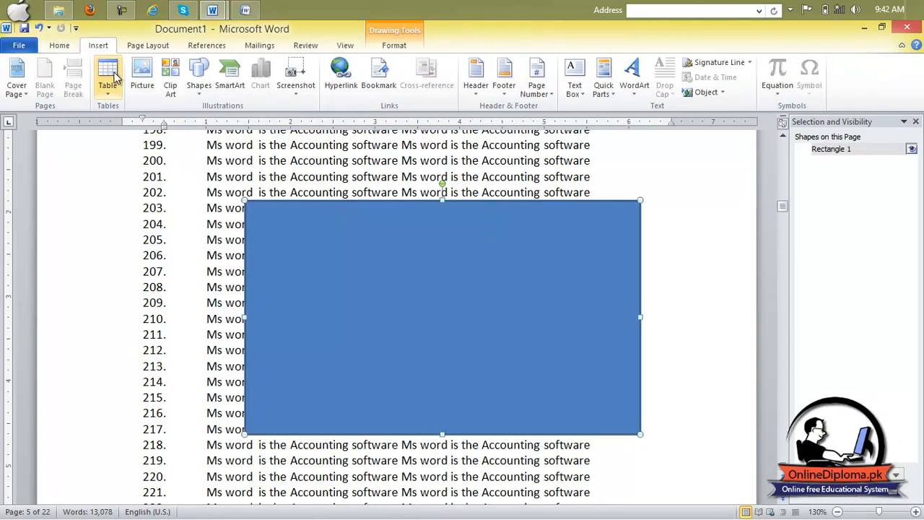
click(197, 81)
click(244, 118)
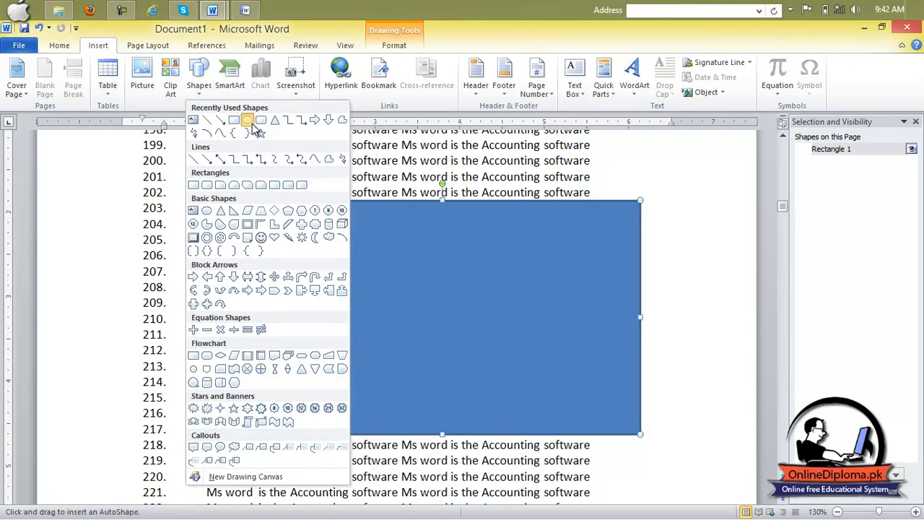
drag(108, 193, 245, 393)
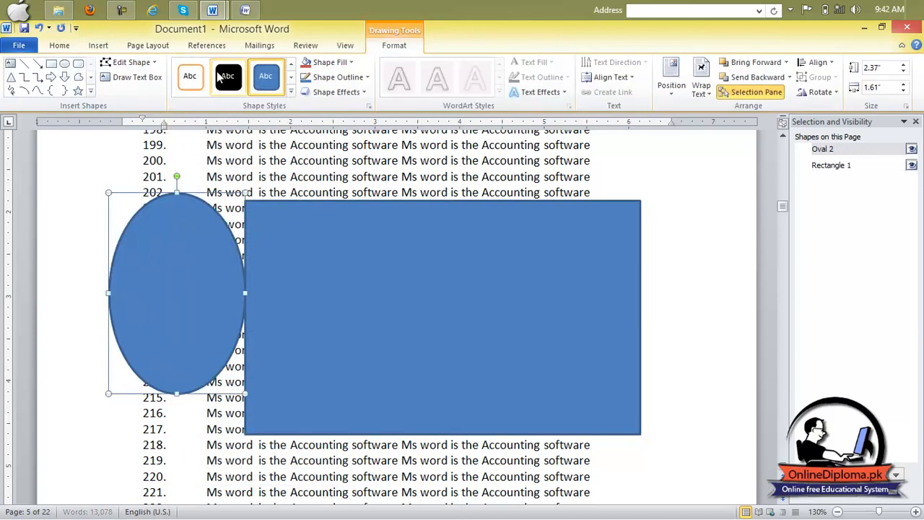
Draw a down arrow about 2.27" wide and 2.39" high and move it over the rectangle's right edge
click(65, 76)
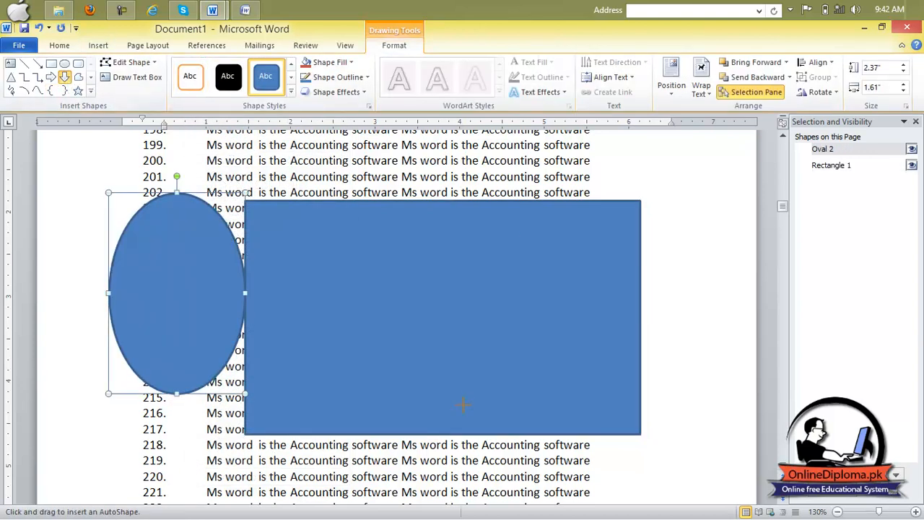
drag(507, 291, 551, 349)
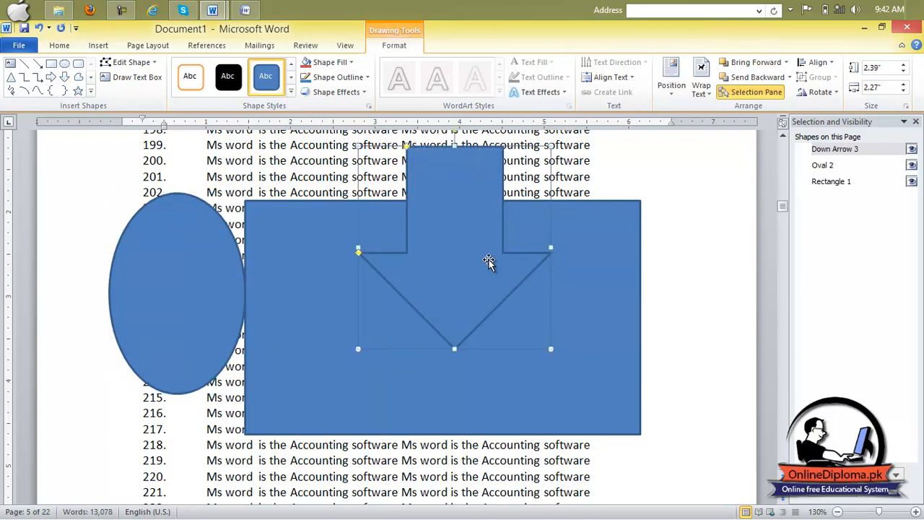
drag(483, 258, 653, 335)
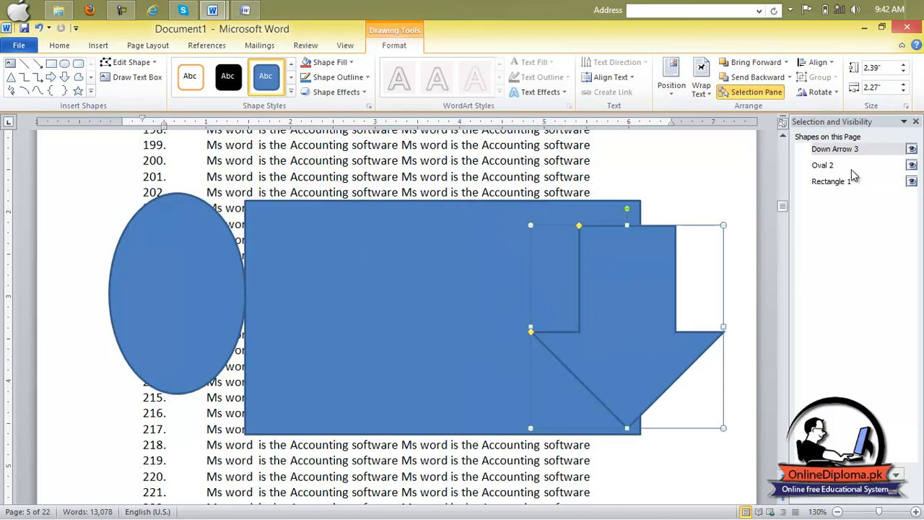
Select the oval from the shapes list and move it inside the rectangle's left part, and select and nudge the rectangle slightly up and left
click(822, 166)
drag(223, 268, 366, 286)
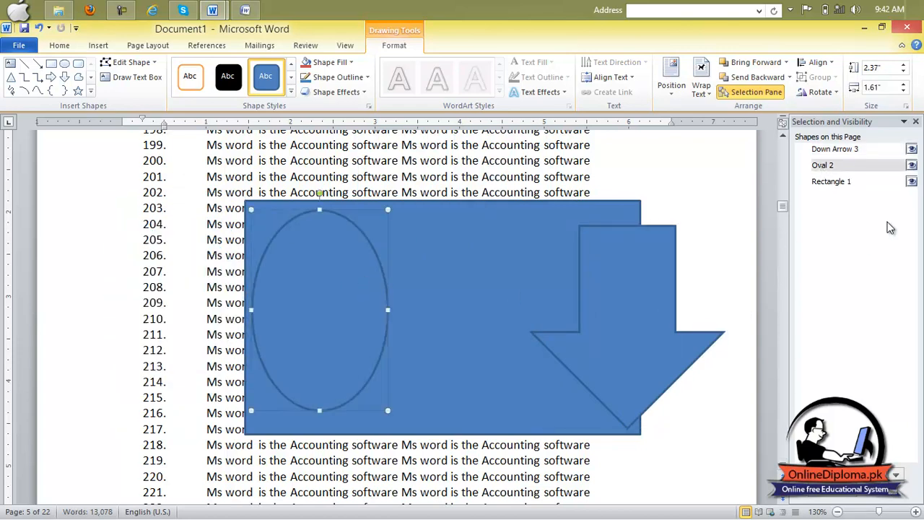
click(835, 182)
mouse_move(480, 285)
mouse_down()
mouse_move(477, 386)
mouse_move(483, 284)
mouse_up()
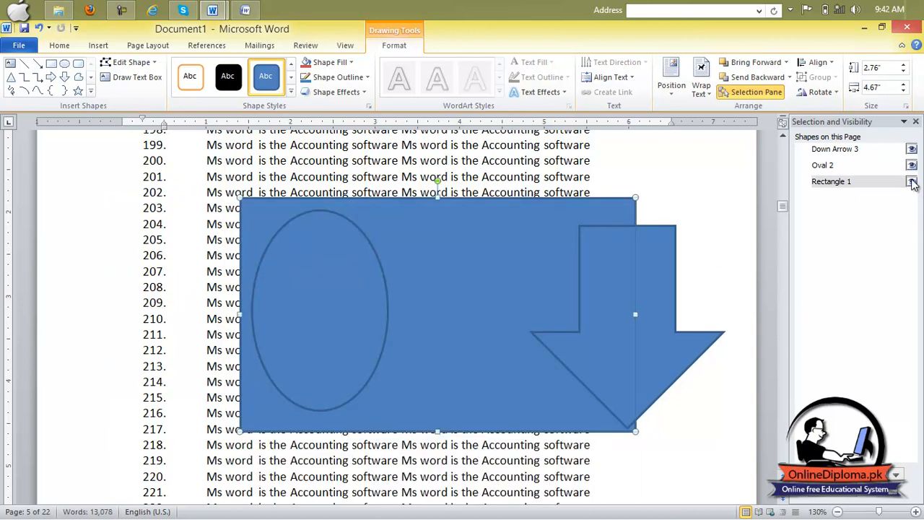
Hide the rectangle, oval and down arrow one by one, and show all the shapes again
click(912, 181)
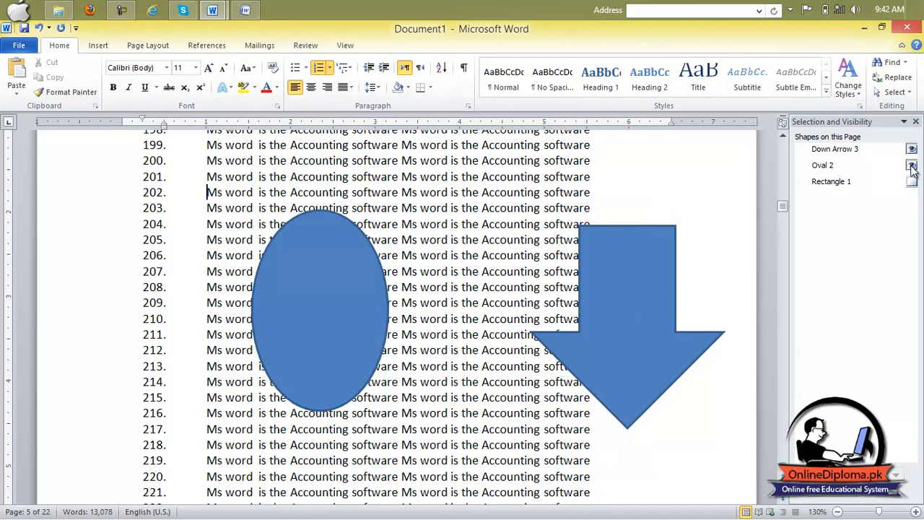
click(911, 165)
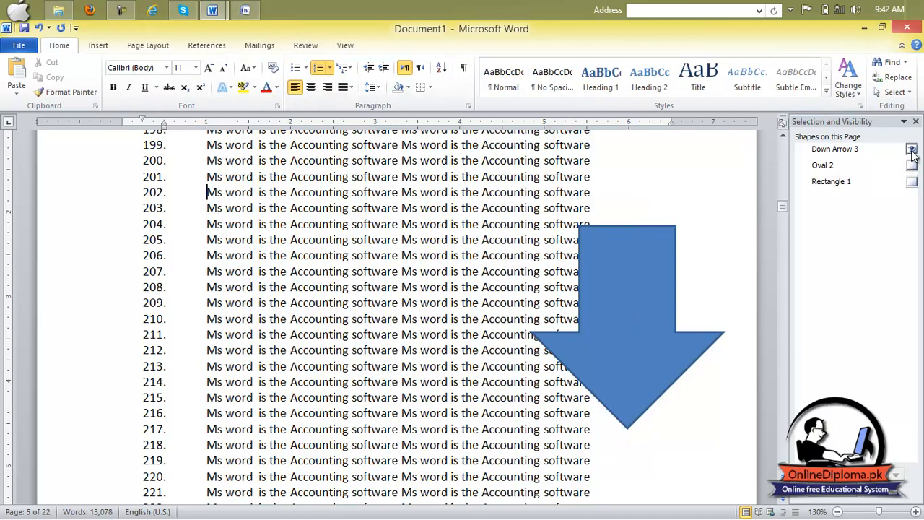
click(911, 150)
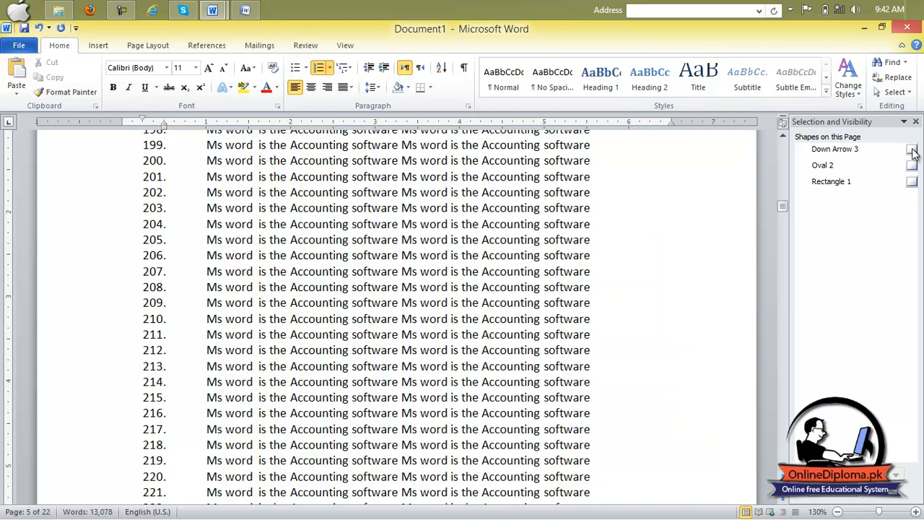
click(814, 474)
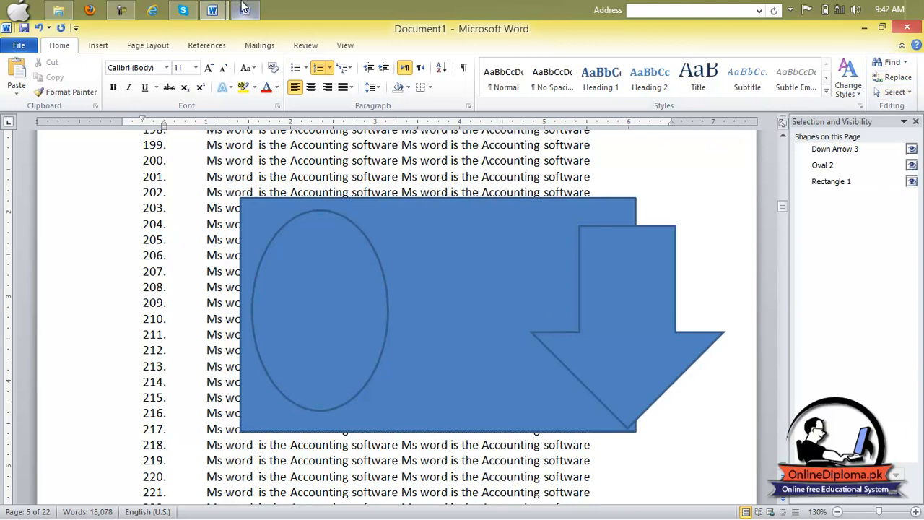
Switch to Document2, select all of its text and view the available Select options
mouse_move(245, 10)
click(244, 88)
key(ctrl+a)
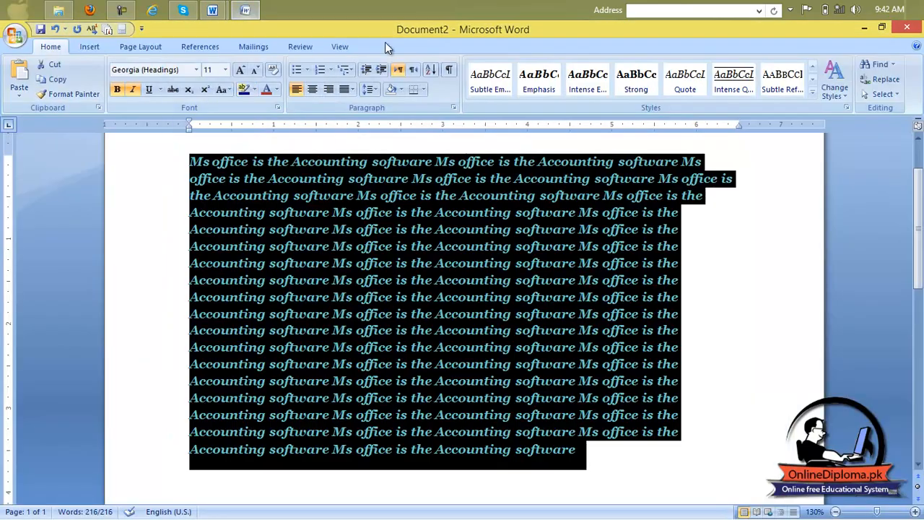
click(869, 96)
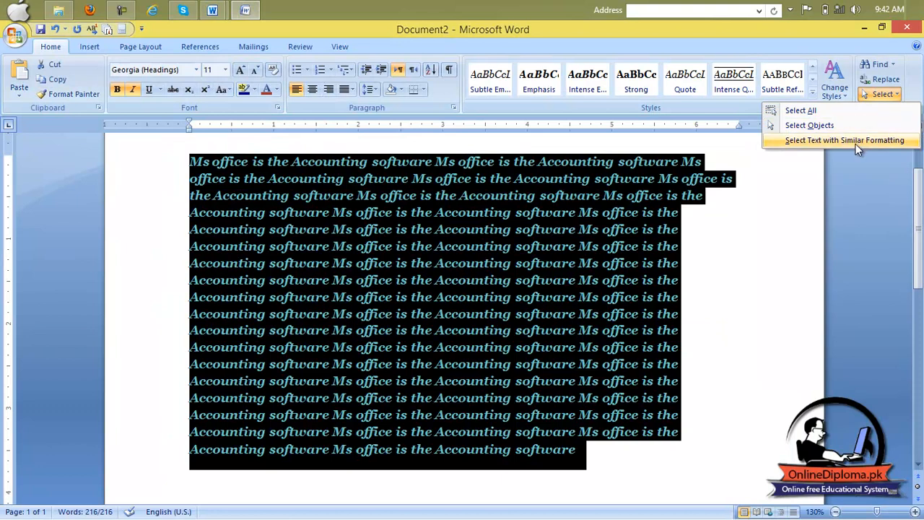
View the Find and Go To settings of Find and Replace in Document2, and return to Document1
click(883, 67)
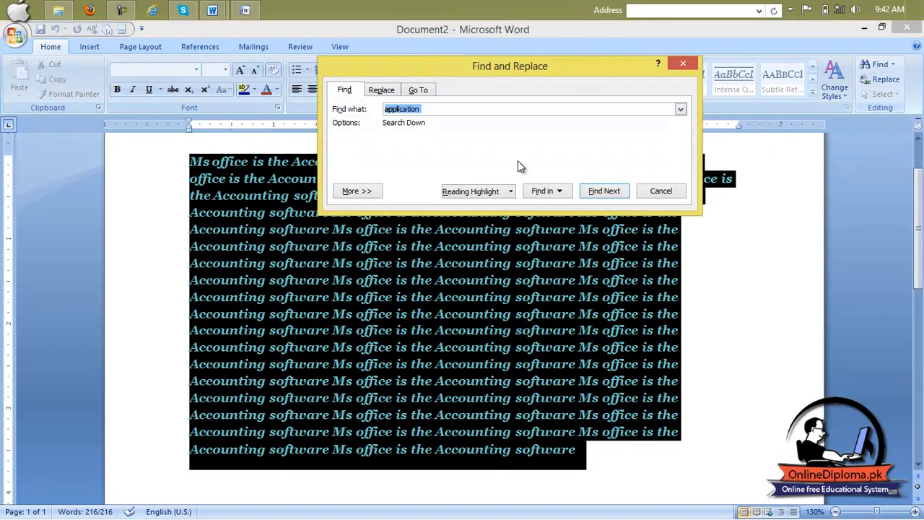
click(426, 89)
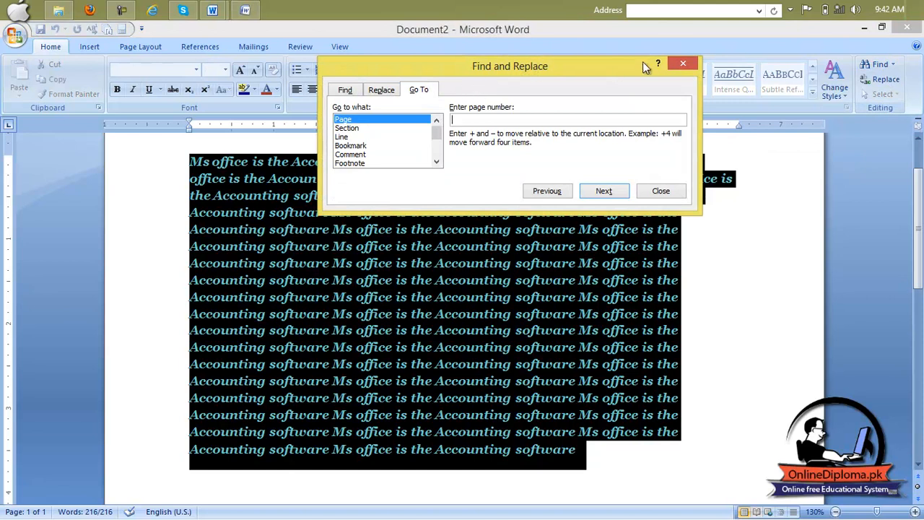
click(668, 65)
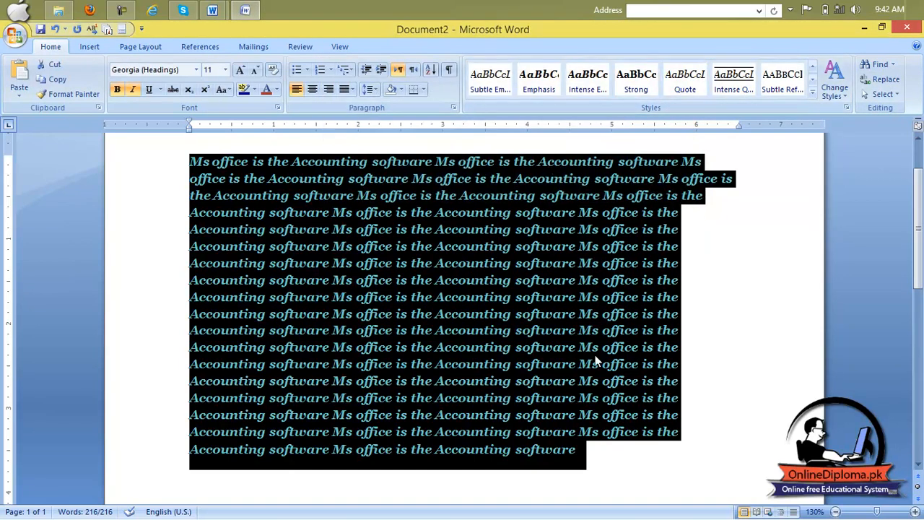
click(632, 449)
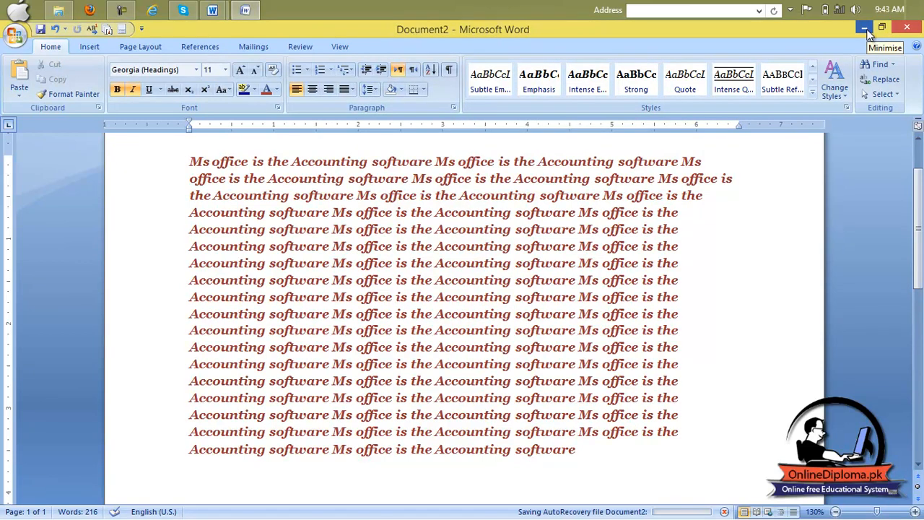
click(864, 29)
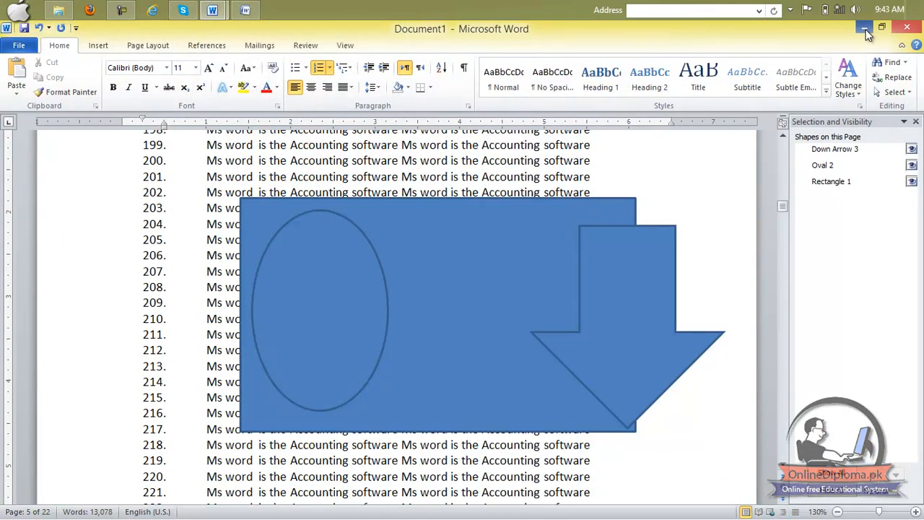